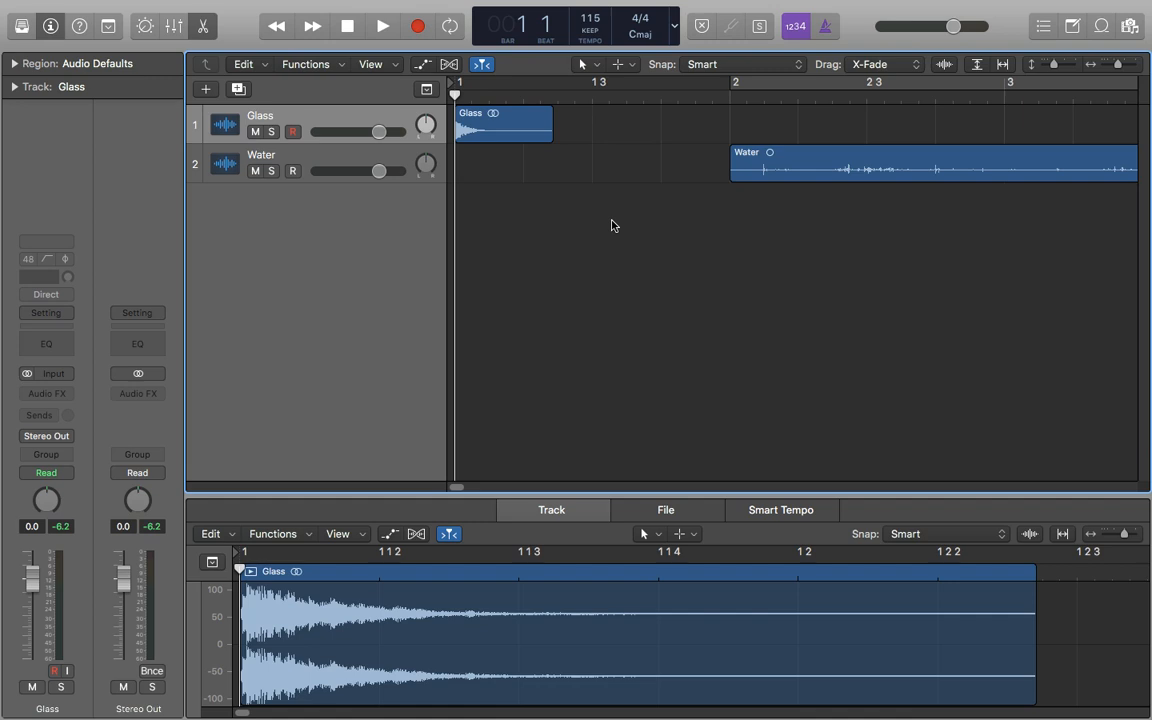
Play back the Glass and Water regions from the start of the project, and replay the Glass sound
{"action": "key", "text": "space"}
{"action": "key", "text": "space"}
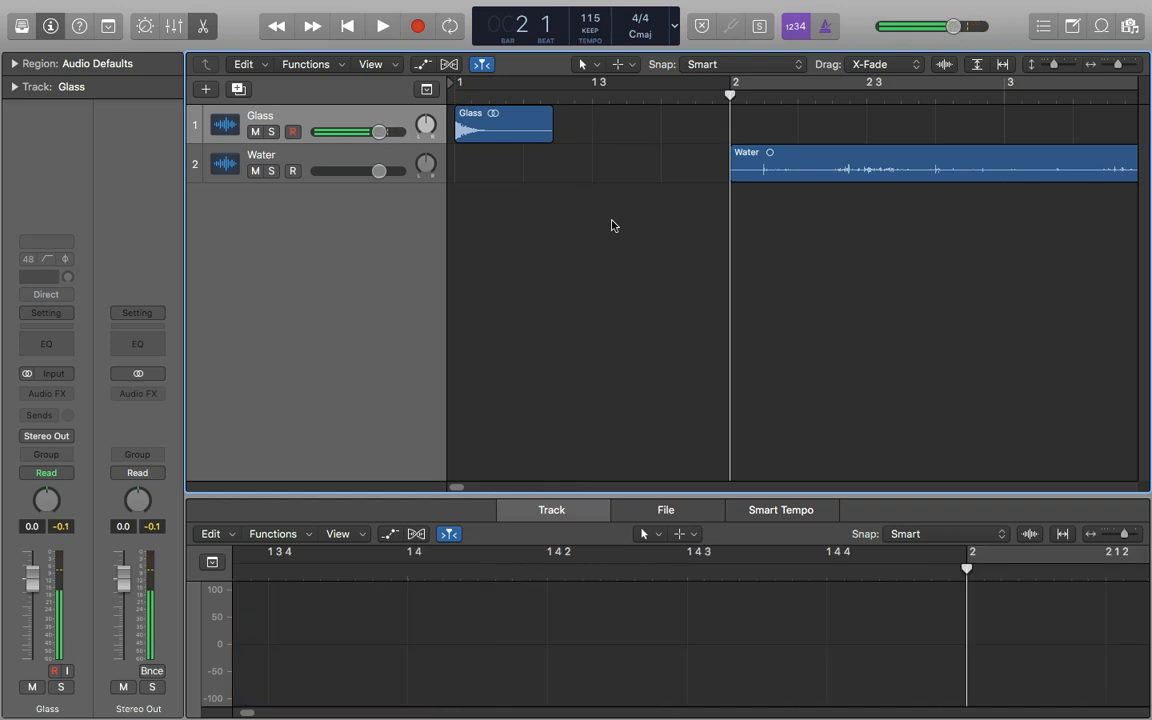
{"action": "key", "text": "space"}
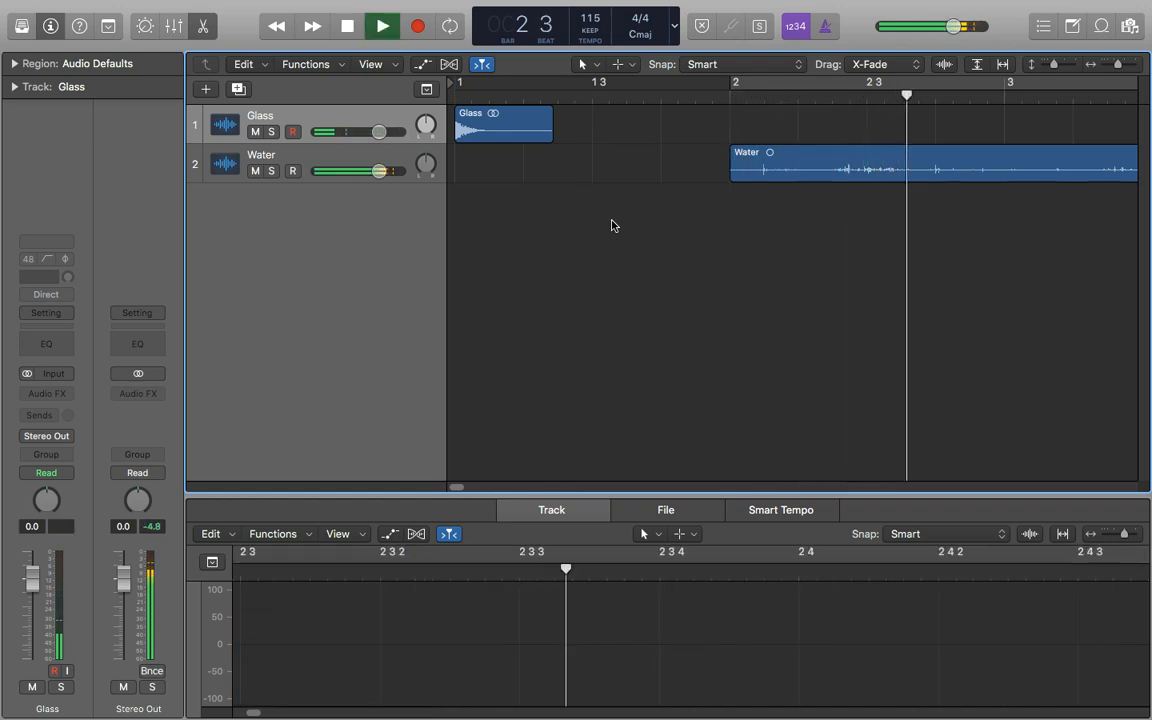
{"action": "key", "text": "space"}
{"action": "key", "text": "Return"}
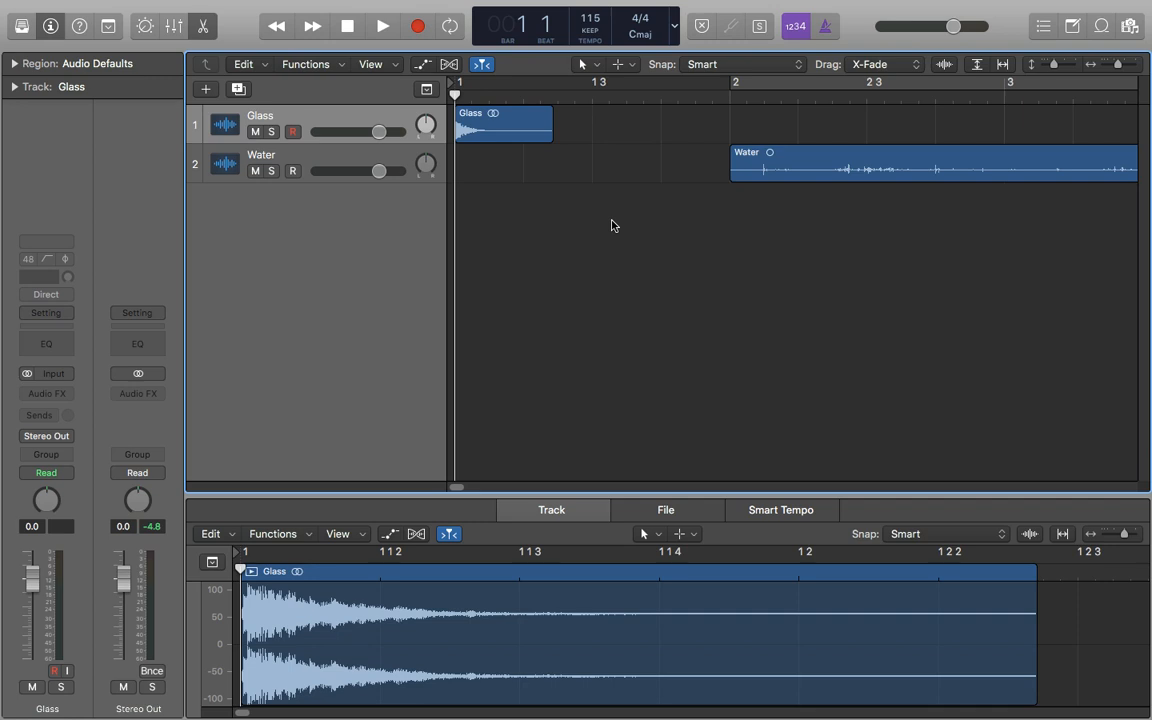
{"action": "key", "text": "space"}
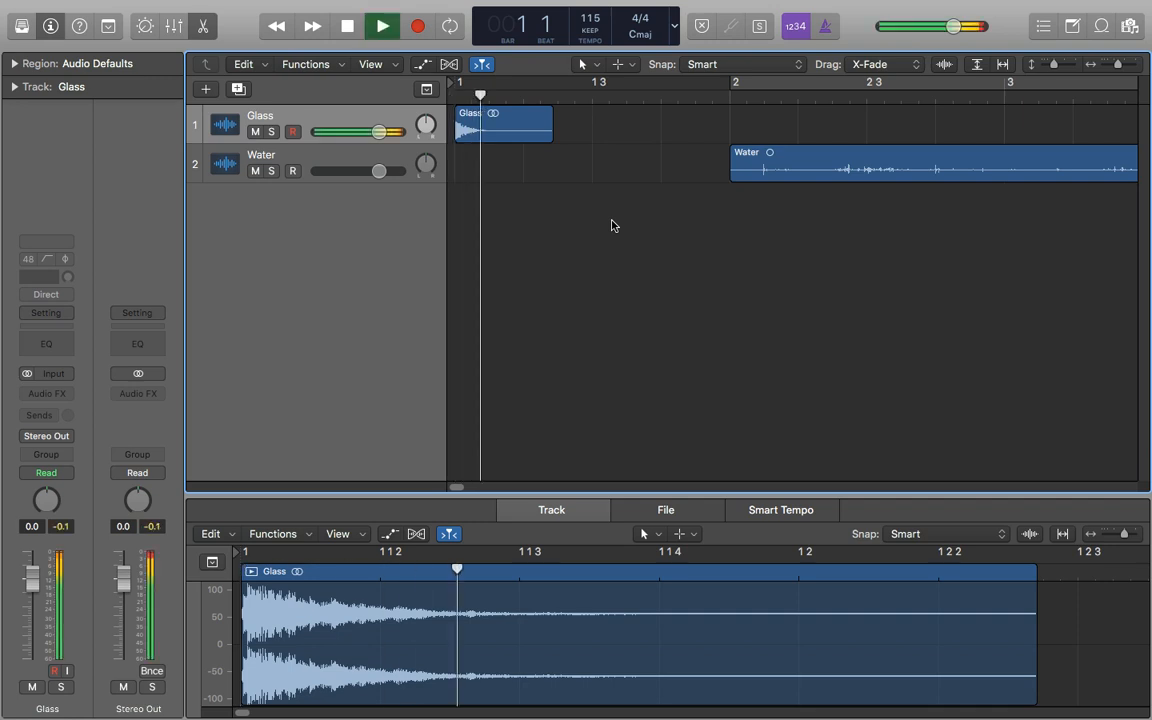
{"action": "key", "text": "space"}
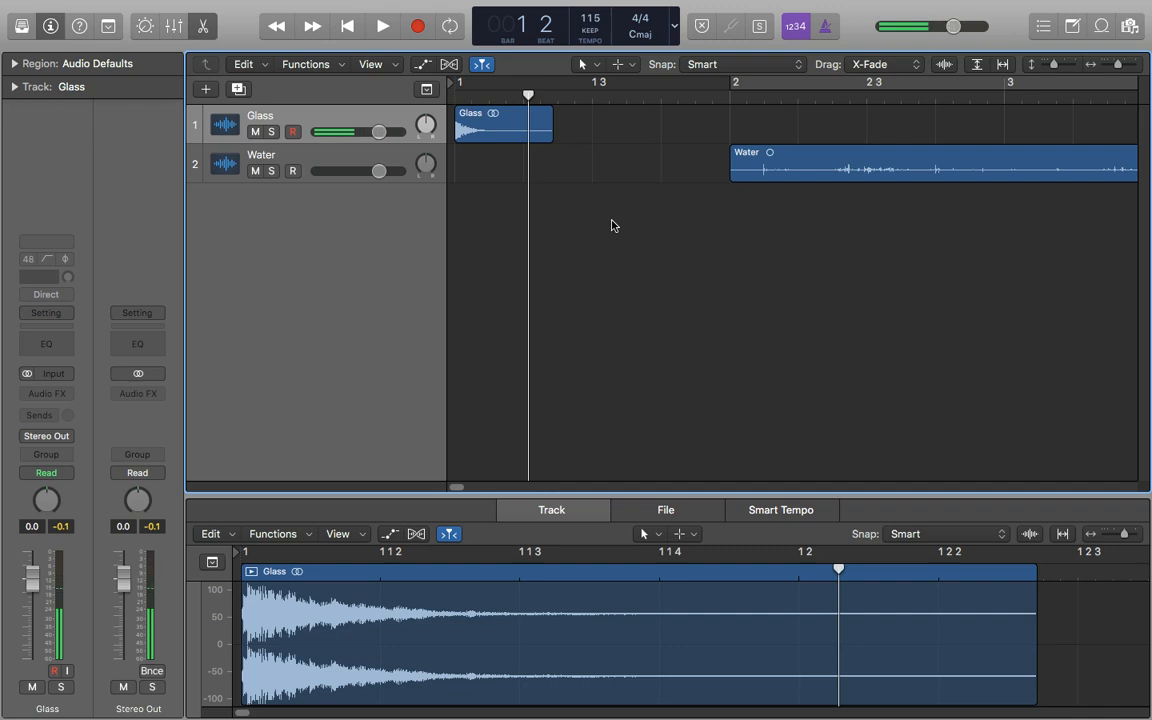
Trim the loud initial attack from the start of the Glass region and play back the result
{"action": "left_click", "coordinate": [1131, 64]}
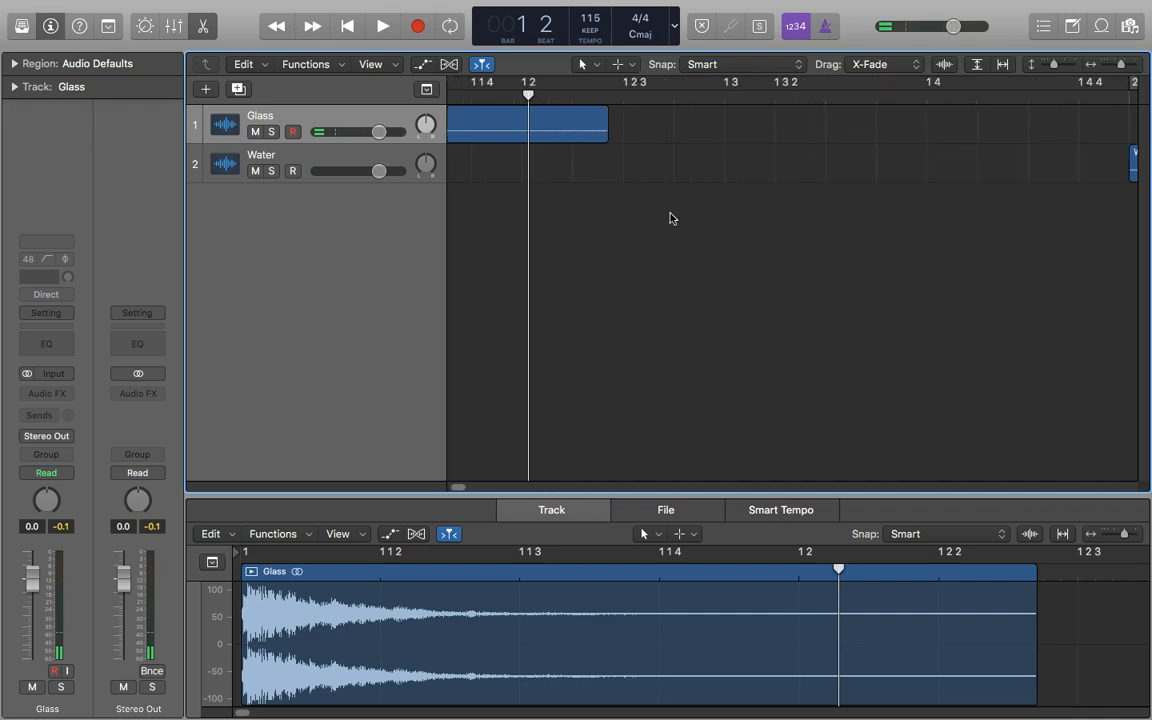
{"action": "scroll", "coordinate": [671, 218], "scroll_direction": "left", "scroll_amount": 3}
{"action": "left_click", "coordinate": [503, 137]}
{"action": "left_click_drag", "start_coordinate": [462, 142], "coordinate": [497, 145]}
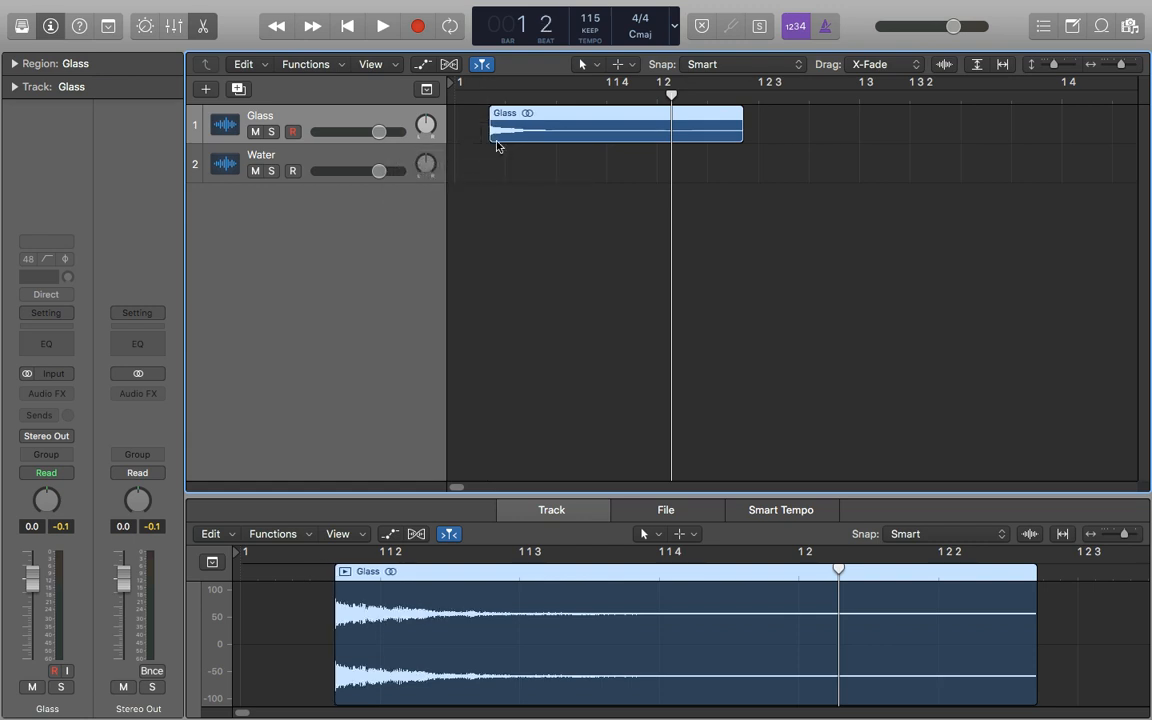
{"action": "key", "text": "Return"}
{"action": "key", "text": "space"}
{"action": "key", "text": "space"}
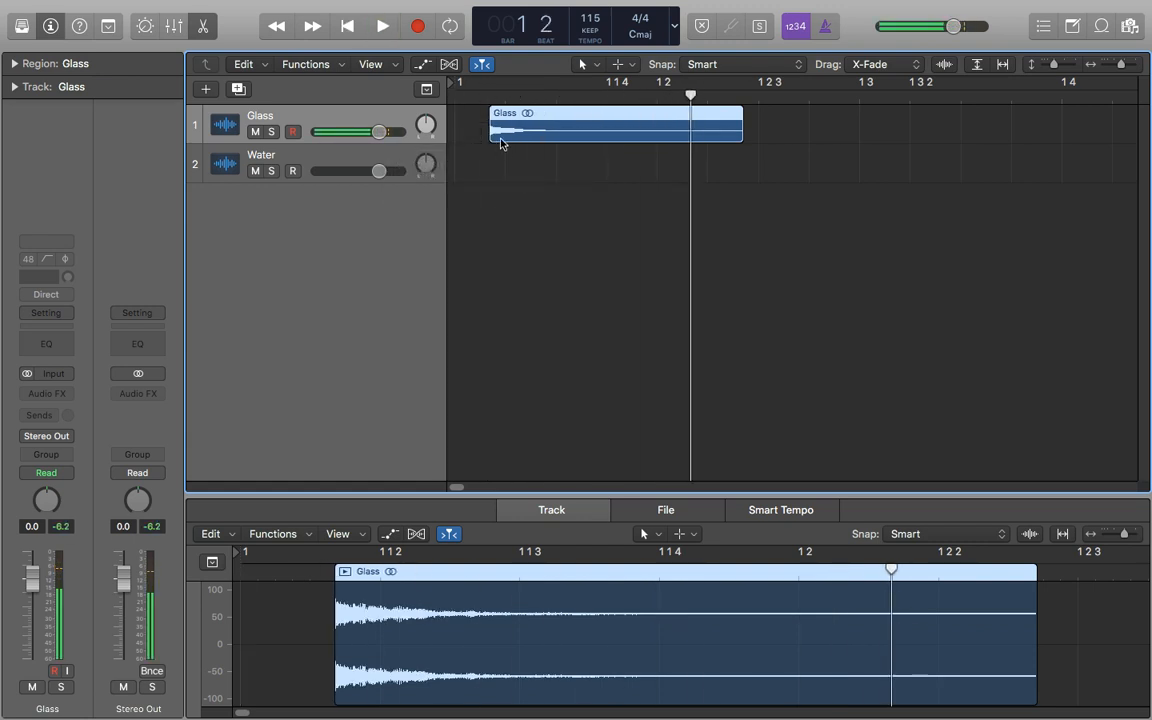
Trim the Glass region's start further to about 1 1 2, audition it, and shorten the quiet tail at its end
{"action": "left_click_drag", "start_coordinate": [497, 143], "coordinate": [513, 129]}
{"action": "key", "text": "Return"}
{"action": "key", "text": "space"}
{"action": "key", "text": "space"}
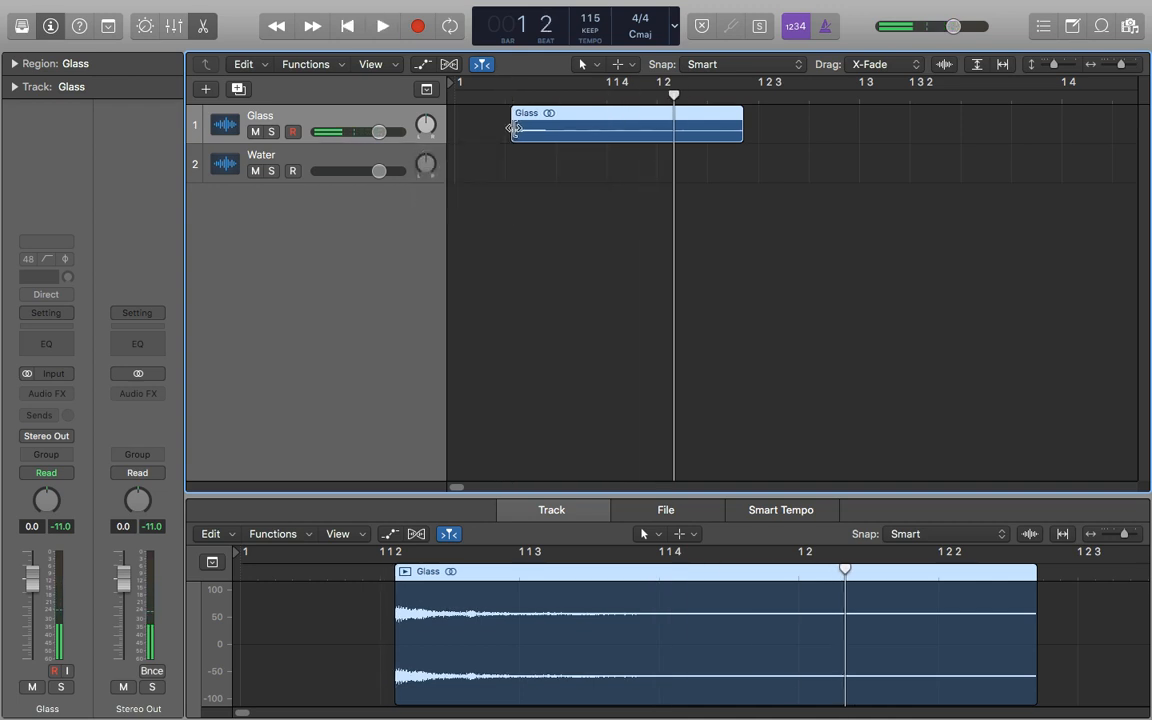
{"action": "key", "text": "Return"}
{"action": "key", "text": "space"}
{"action": "key", "text": "space"}
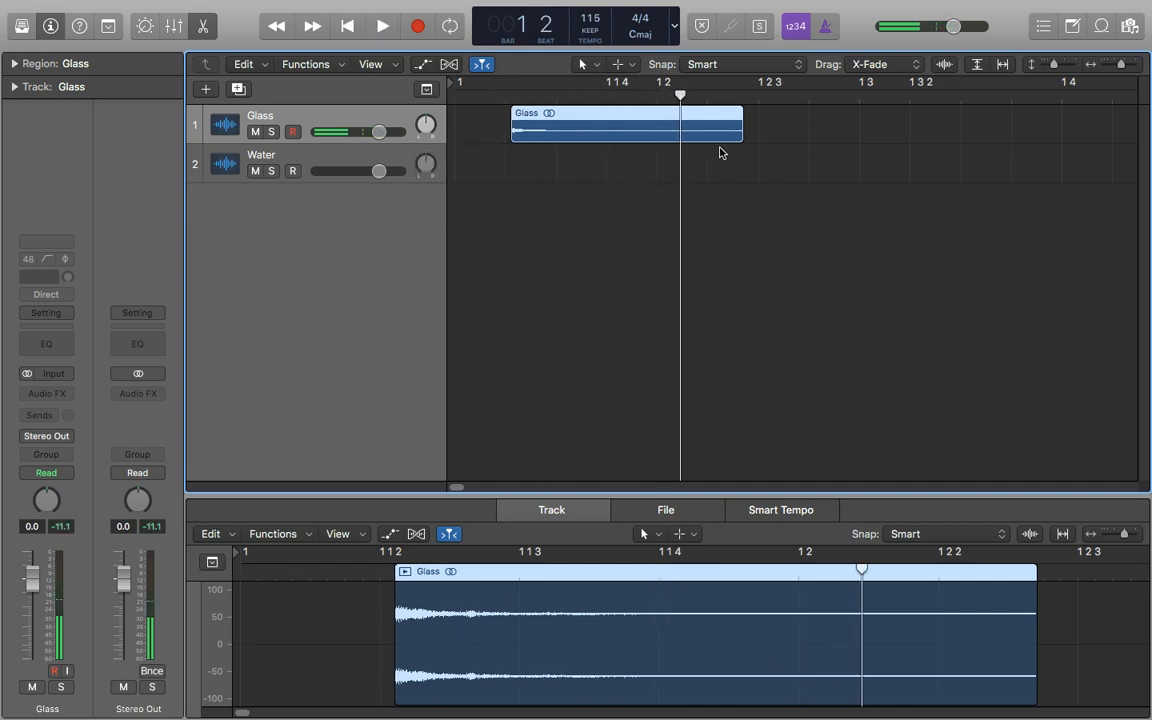
{"action": "left_click_drag", "start_coordinate": [740, 130], "coordinate": [697, 136]}
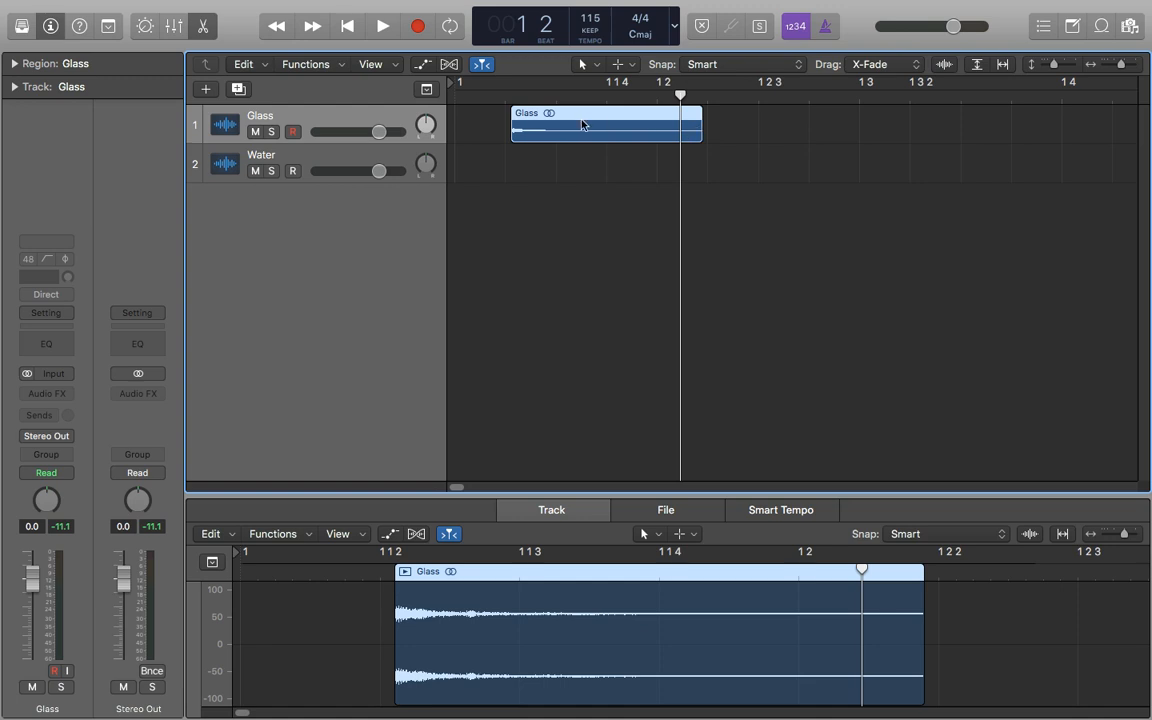
Move the trimmed Glass region to the start of bar 1 and place copies on beats 2, 3 and 4
{"action": "left_click_drag", "start_coordinate": [523, 107], "coordinate": [656, 122]}
{"action": "key", "text": "super+Left"}
{"action": "left_click_drag", "start_coordinate": [656, 124], "coordinate": [748, 128]}
{"action": "key", "text": "Return"}
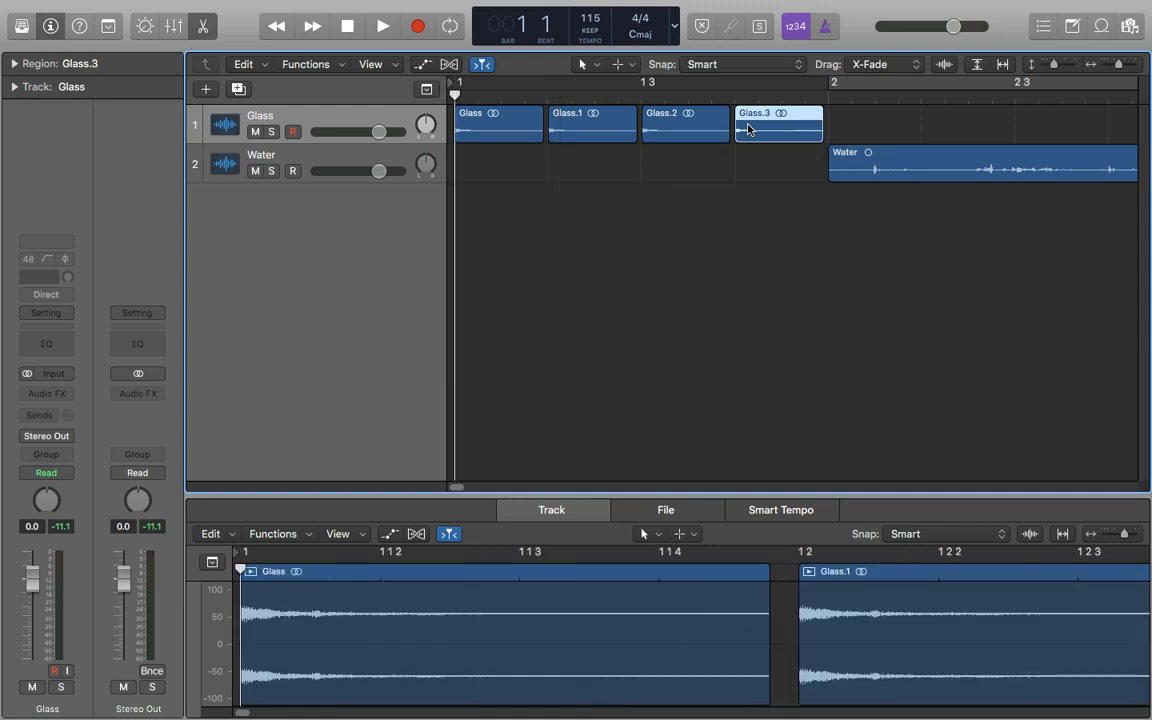
Play back the four Glass regions and set a one-bar cycle range from bar 1 to bar 2
{"action": "key", "text": "space"}
{"action": "key", "text": "space"}
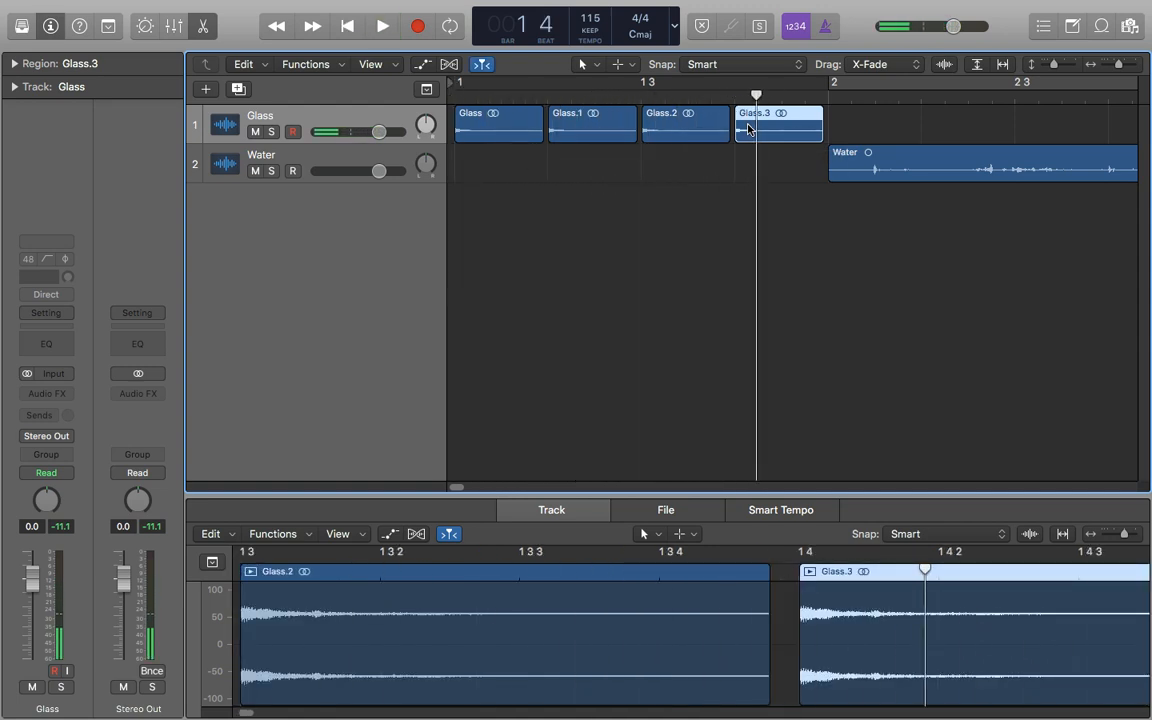
{"action": "left_click_drag", "start_coordinate": [826, 85], "coordinate": [396, 142]}
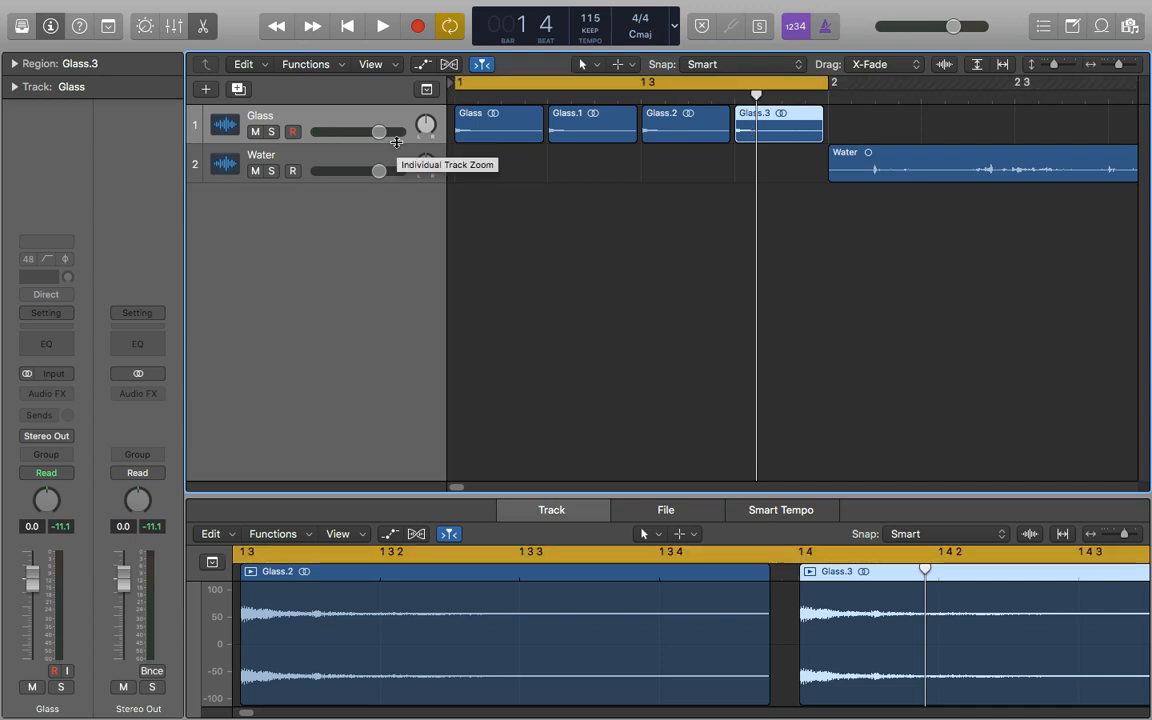
{"action": "left_click", "coordinate": [489, 189]}
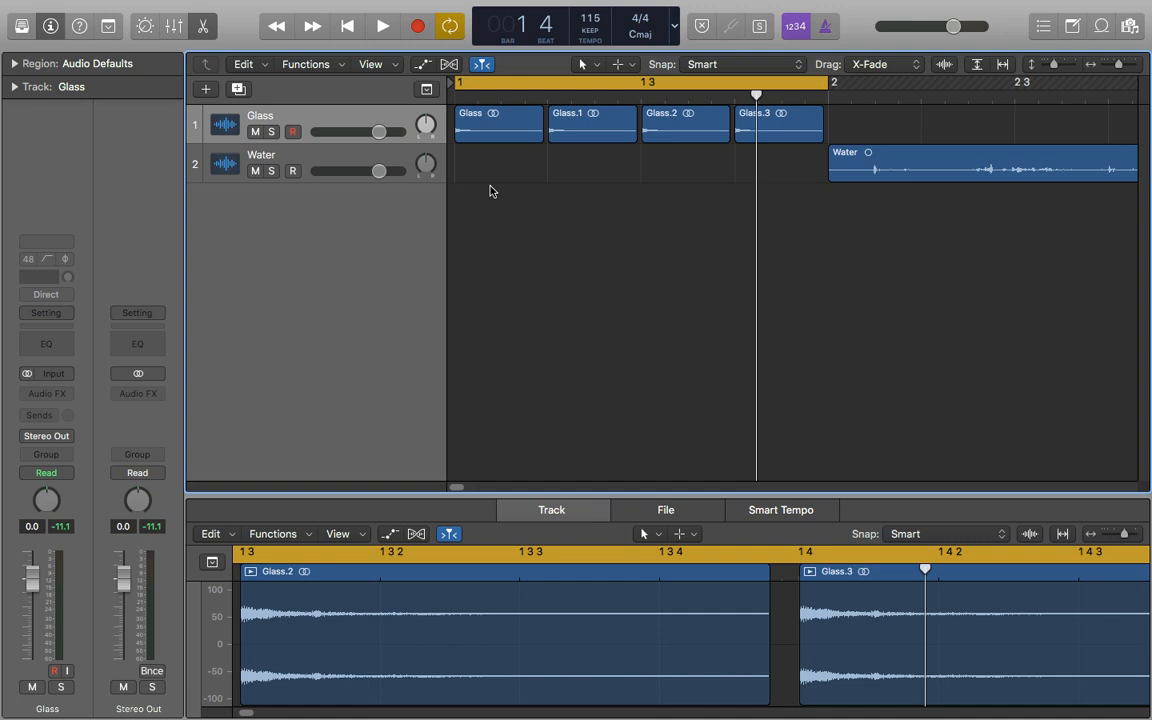
Add a Channel EQ to the Glass track with a 1600 Hz low cut and a -7.5 dB dip at 4650 Hz
{"action": "left_click", "coordinate": [58, 344]}
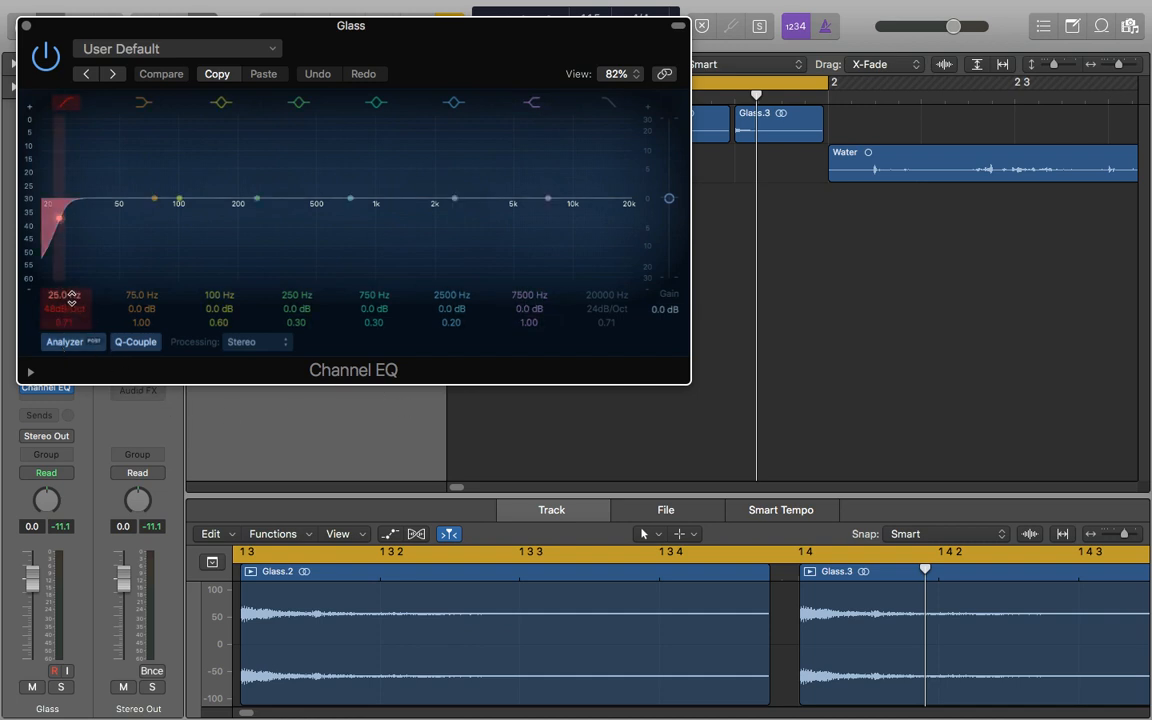
{"action": "key", "text": "space"}
{"action": "left_click_drag", "start_coordinate": [70, 296], "coordinate": [70, 235]}
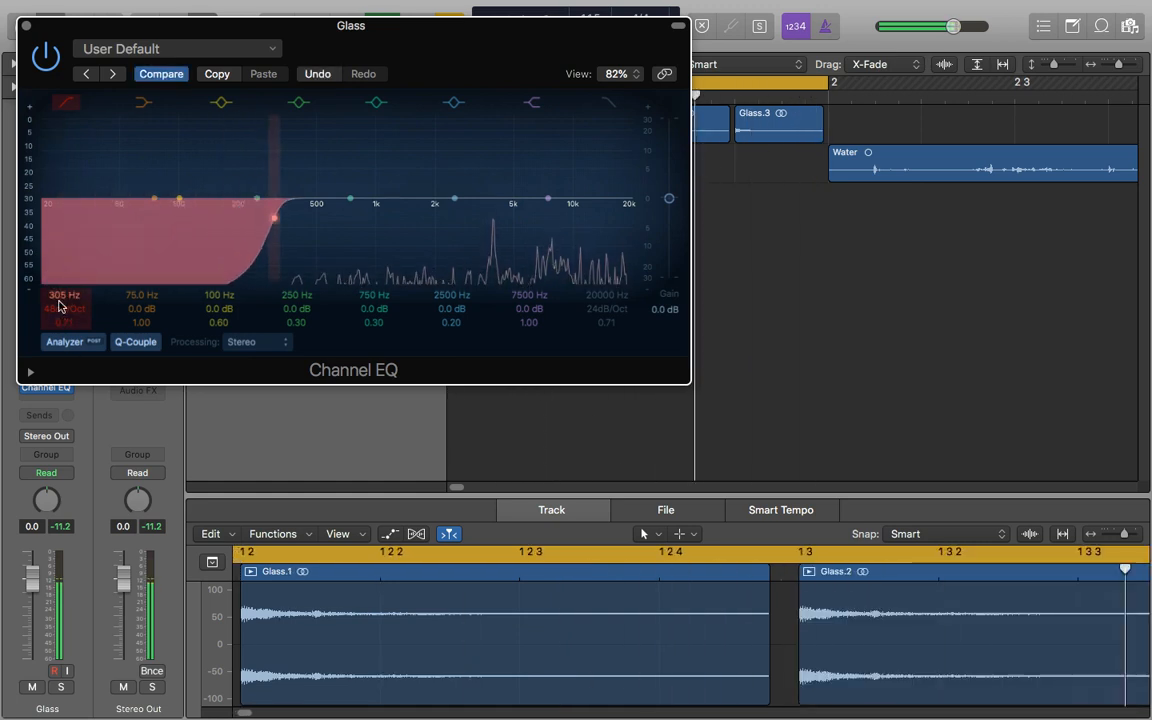
{"action": "left_click_drag", "start_coordinate": [62, 296], "coordinate": [62, 235]}
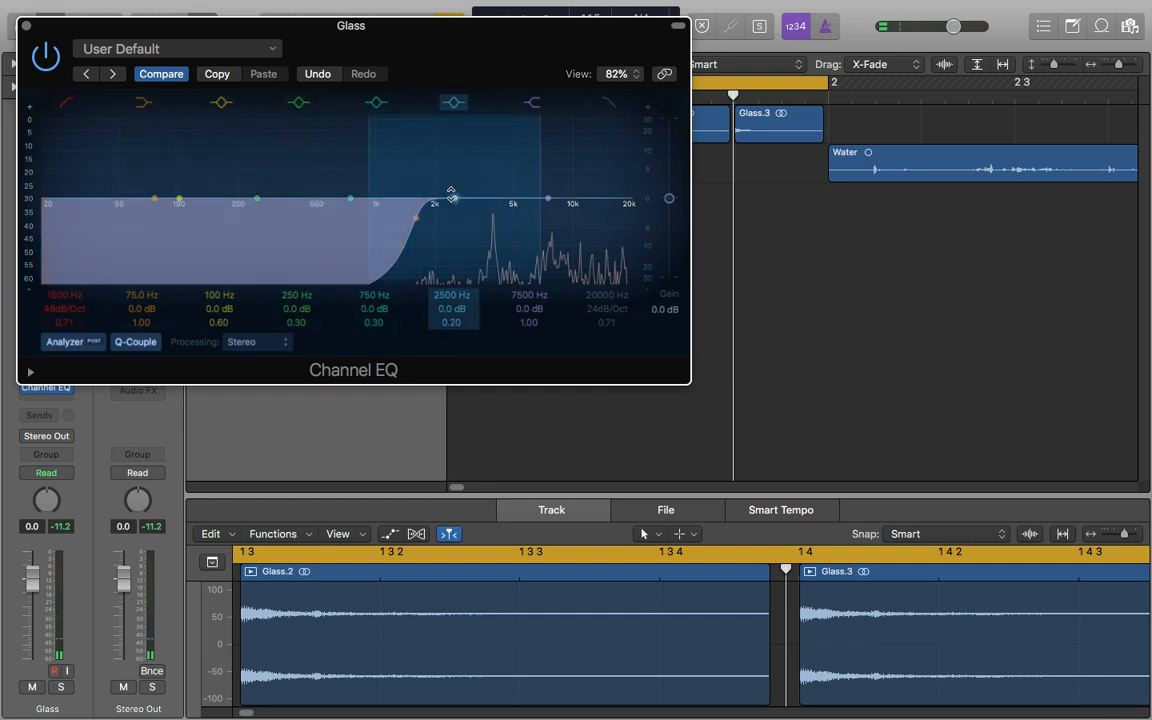
{"action": "left_click_drag", "start_coordinate": [456, 200], "coordinate": [505, 240]}
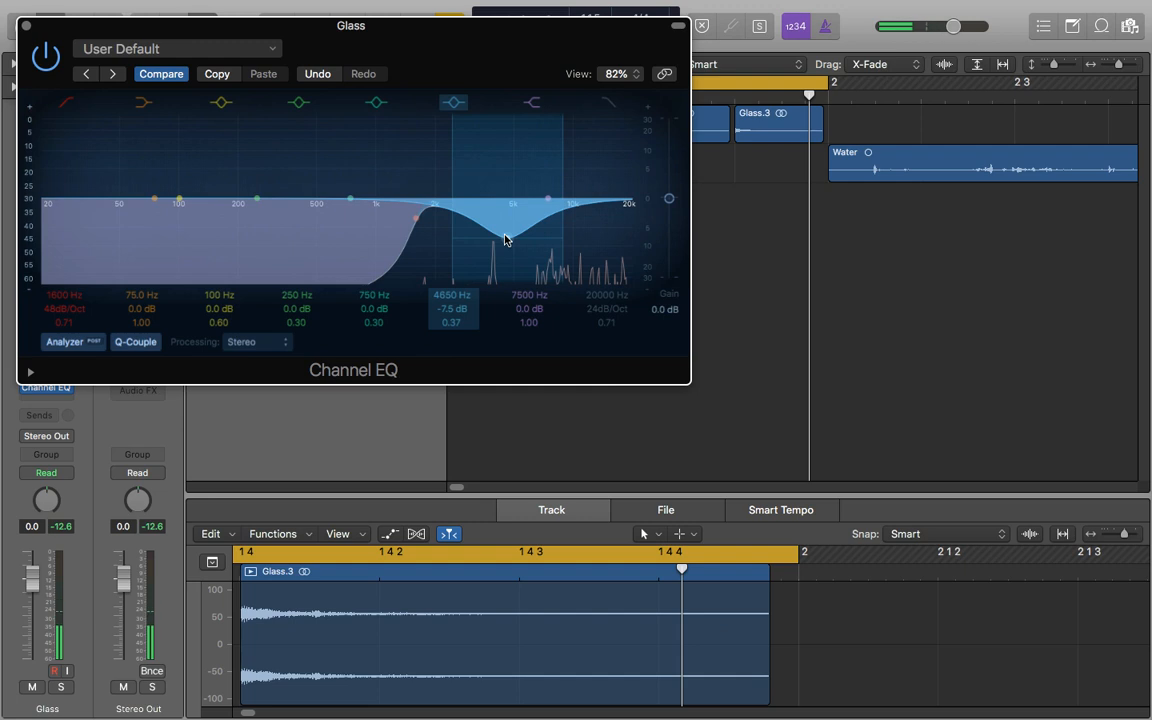
{"action": "key", "text": "super+w"}
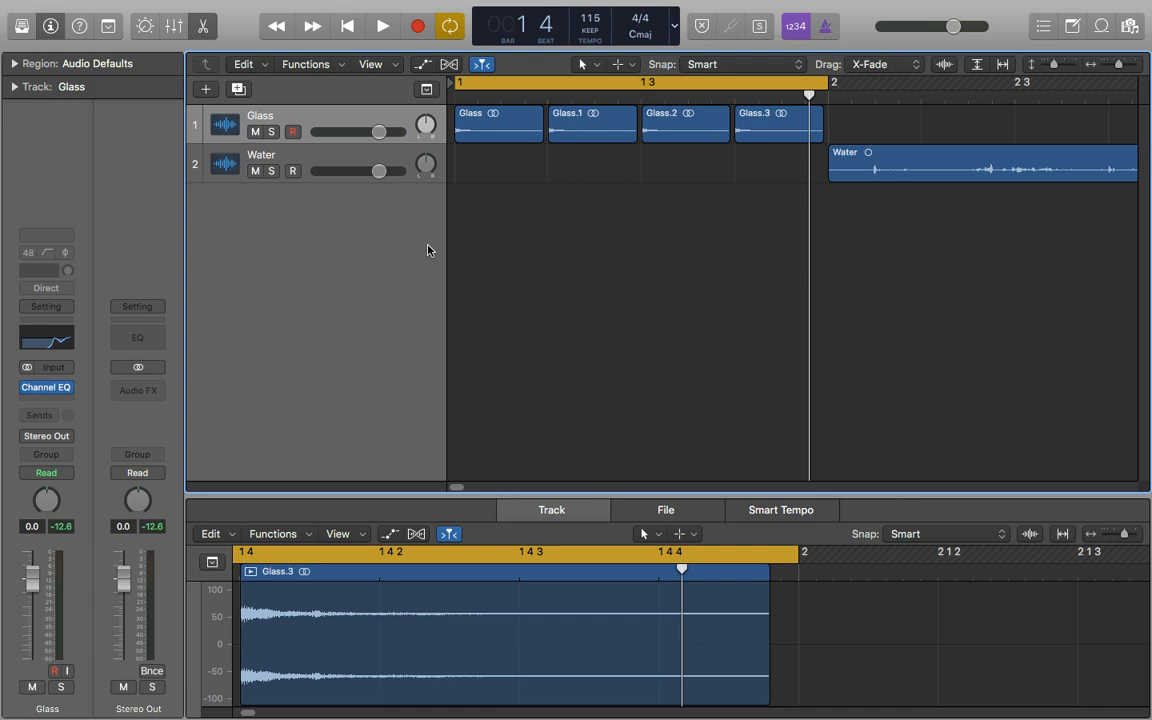
Insert a Compressor after the Channel EQ on the Glass track and choose the Studio VCA model
{"action": "left_click", "coordinate": [68, 402]}
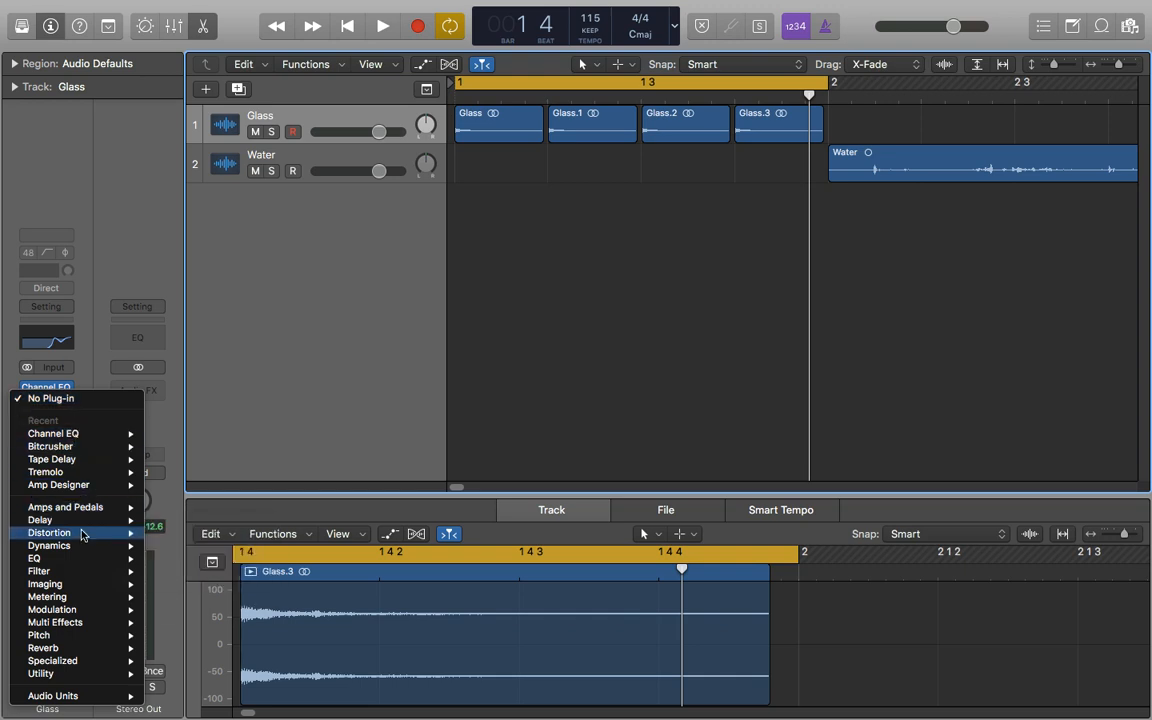
{"action": "mouse_move", "coordinate": [84, 546]}
{"action": "mouse_move", "coordinate": [190, 558]}
{"action": "left_click", "coordinate": [300, 556]}
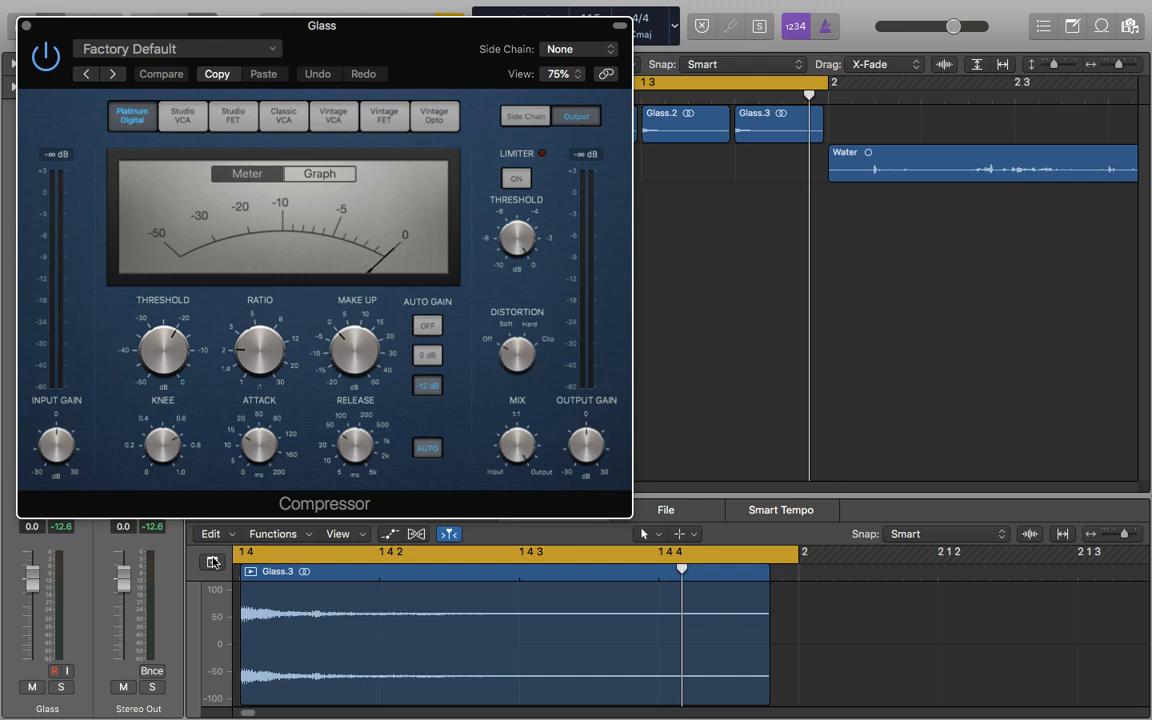
{"action": "left_click", "coordinate": [171, 108]}
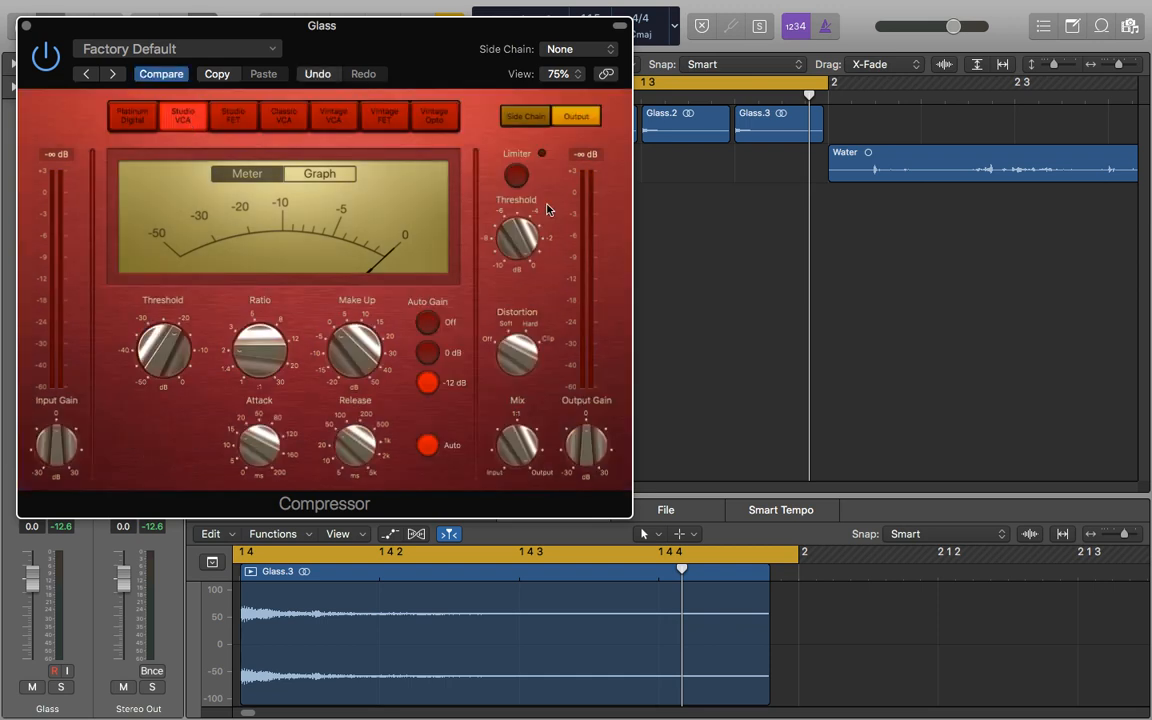
Turn off the compressor's auto release and auto gain, set the attack to 0 ms and shorten the release
{"action": "mouse_move", "coordinate": [321, 396]}
{"action": "left_click", "coordinate": [430, 444]}
{"action": "left_click", "coordinate": [427, 322]}
{"action": "mouse_move", "coordinate": [263, 447]}
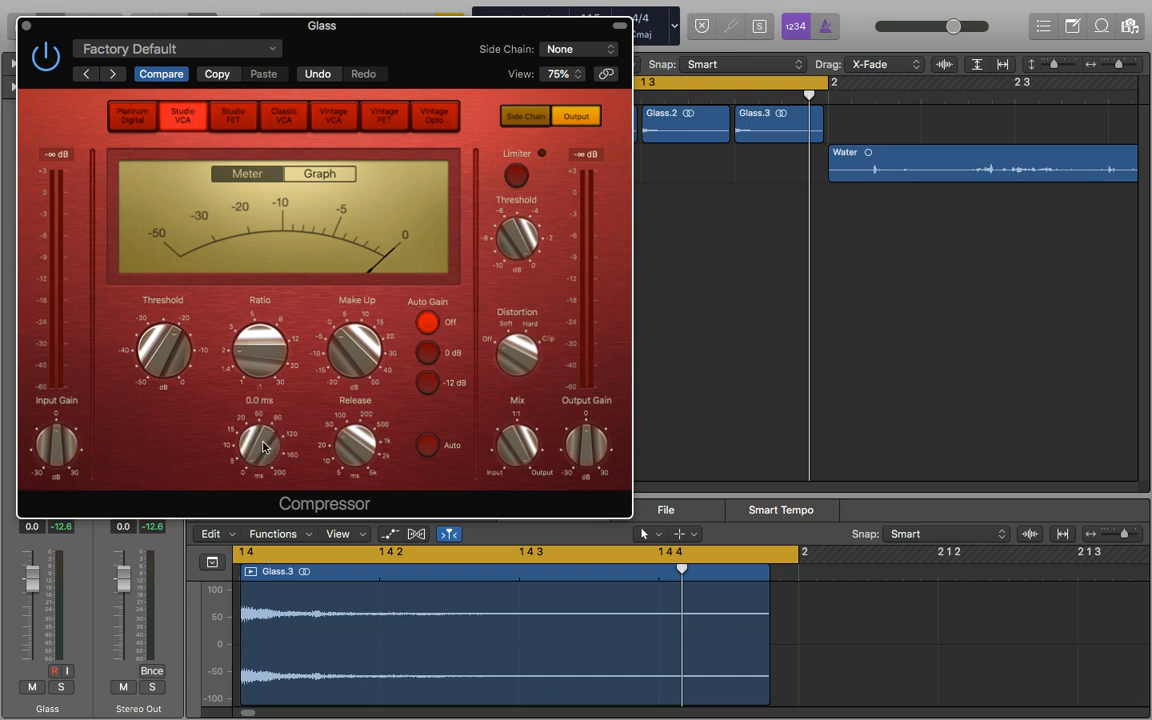
{"action": "mouse_move", "coordinate": [328, 402]}
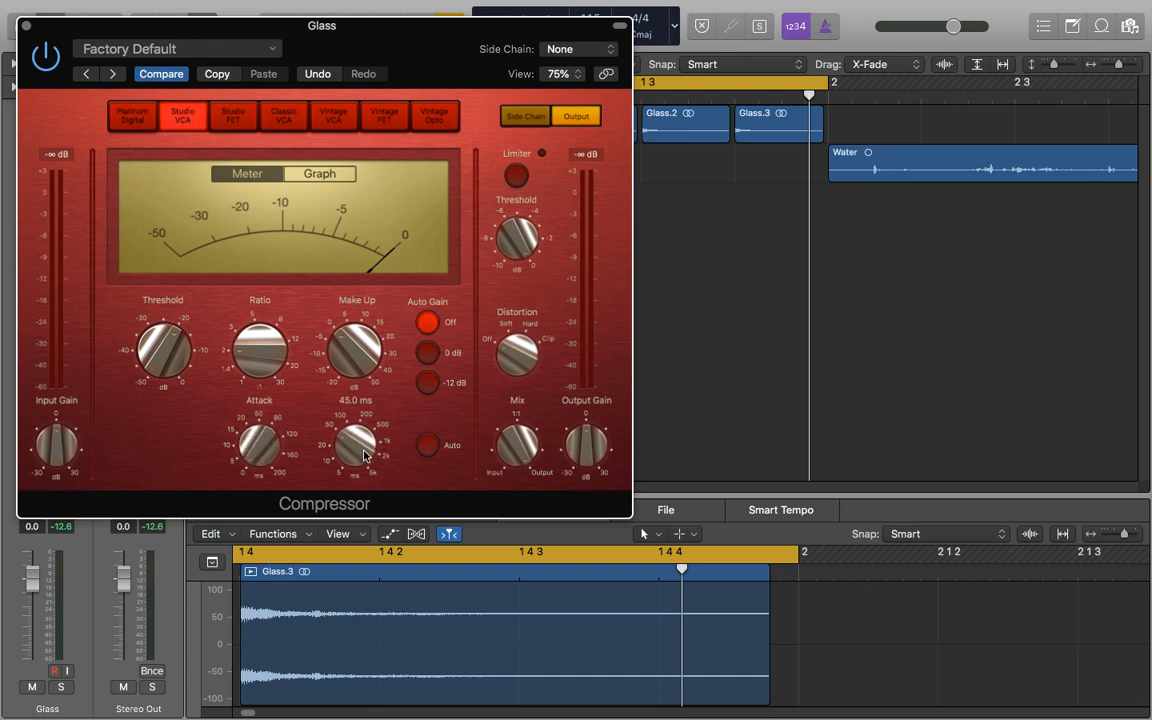
{"action": "left_click_drag", "start_coordinate": [364, 456], "coordinate": [363, 513]}
Set the compressor's threshold to about -40 dB, ratio to about 12:1, make-up gain to 7 dB and distortion to Soft
{"action": "left_click_drag", "start_coordinate": [147, 365], "coordinate": [165, 429]}
{"action": "left_click_drag", "start_coordinate": [256, 348], "coordinate": [250, 254]}
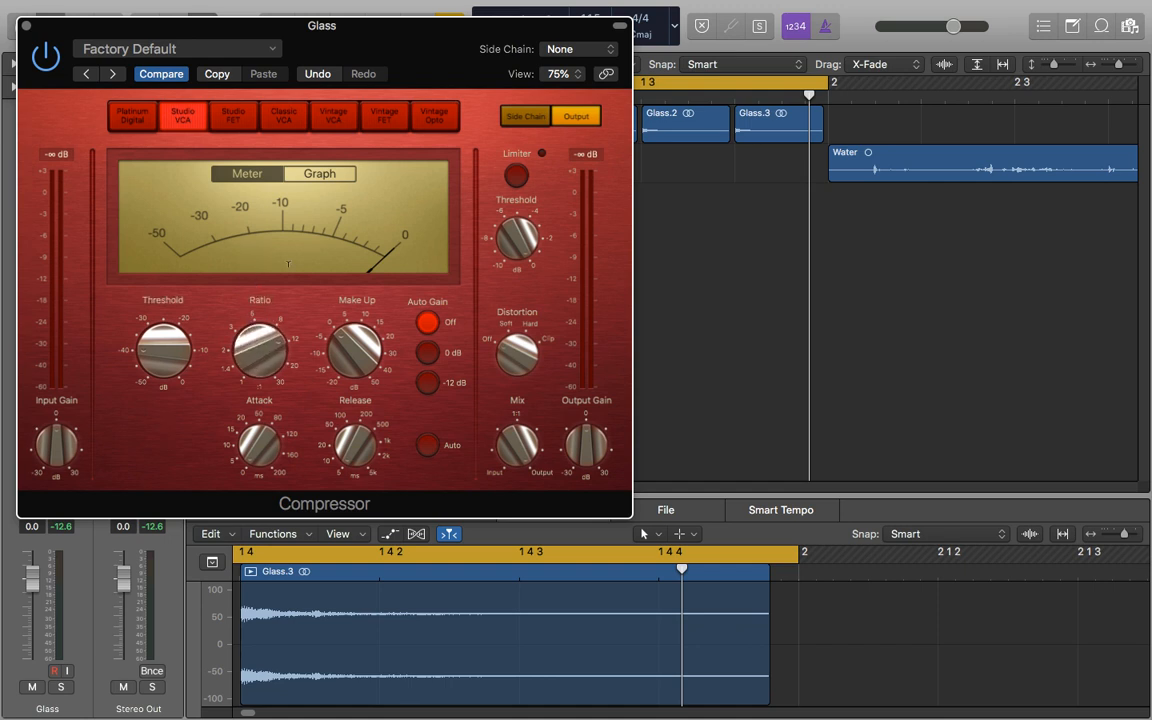
{"action": "left_click_drag", "start_coordinate": [345, 335], "coordinate": [362, 328]}
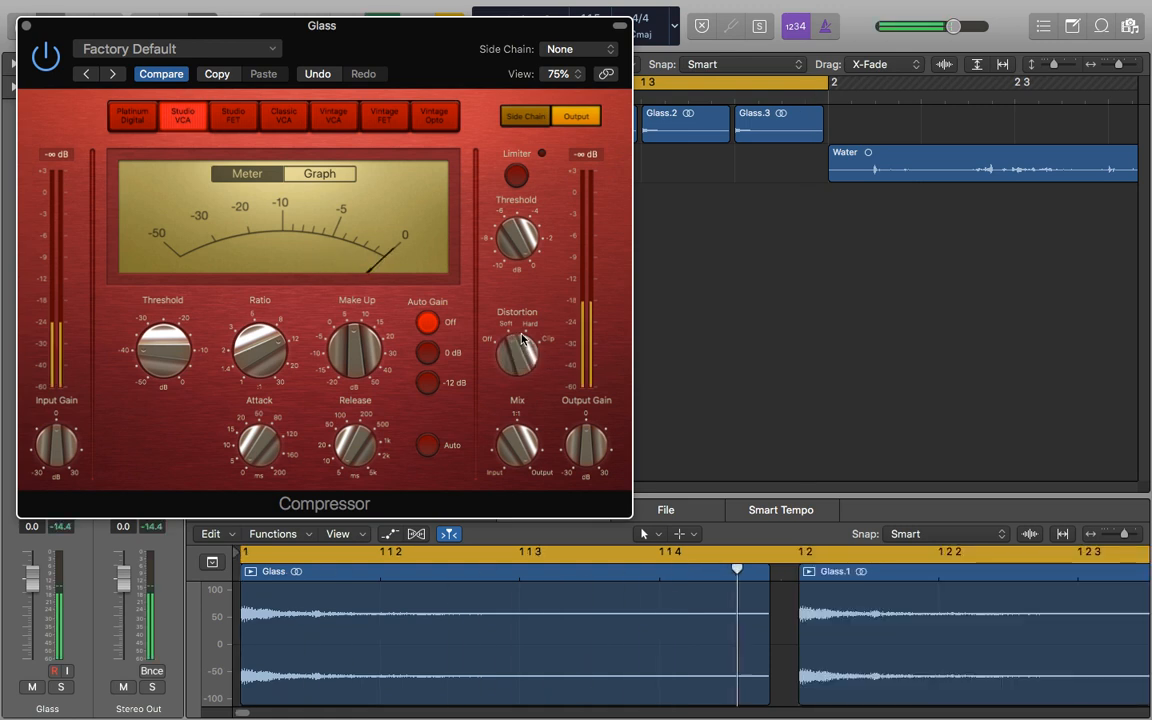
Set the compressor's release to 5 ms and compare the looped Glass sound with the compressor bypassed and active
{"action": "left_click_drag", "start_coordinate": [355, 434], "coordinate": [361, 455]}
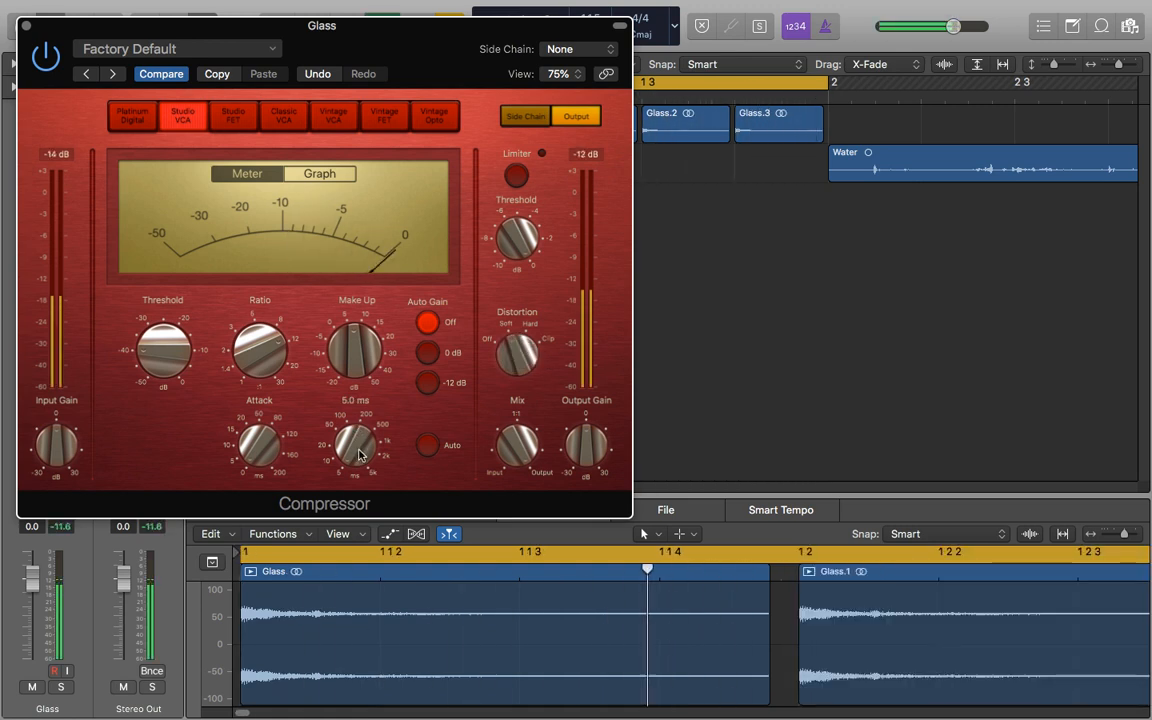
{"action": "left_click", "coordinate": [48, 57]}
{"action": "left_click", "coordinate": [46, 56]}
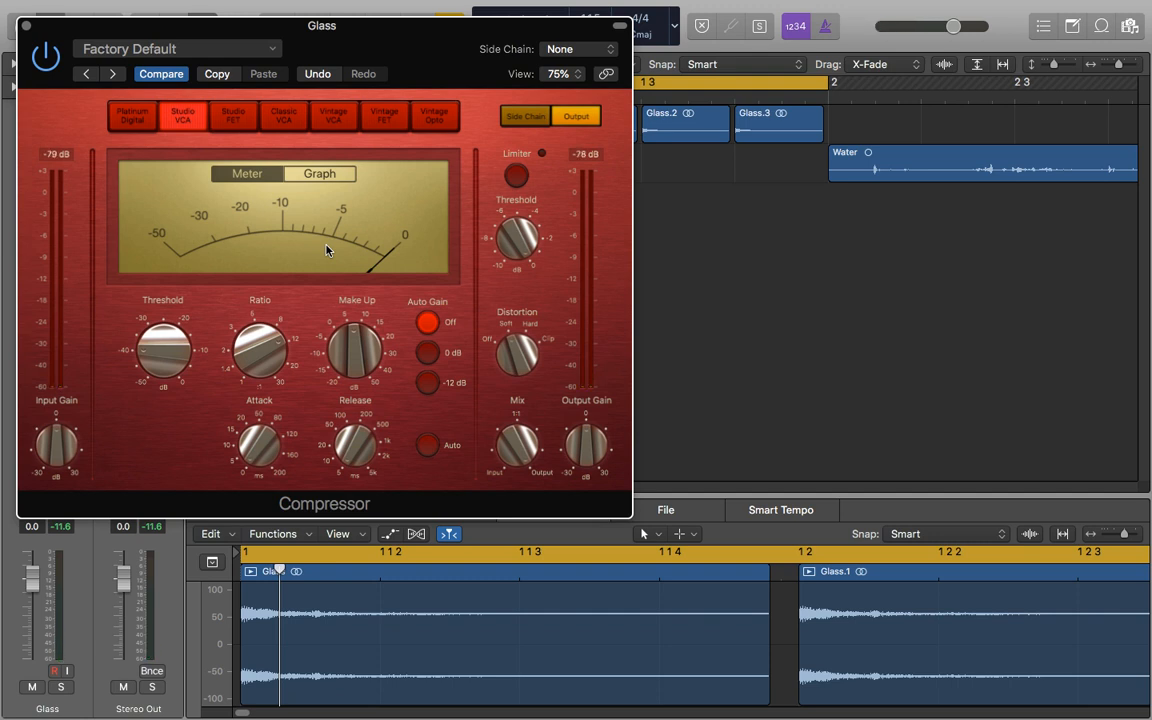
Audition the Vintage Opto, Vintage FET, Vintage VCA and Classic VCA compressor models during playback, and return to Studio VCA
{"action": "key", "text": "space"}
{"action": "left_click", "coordinate": [434, 116]}
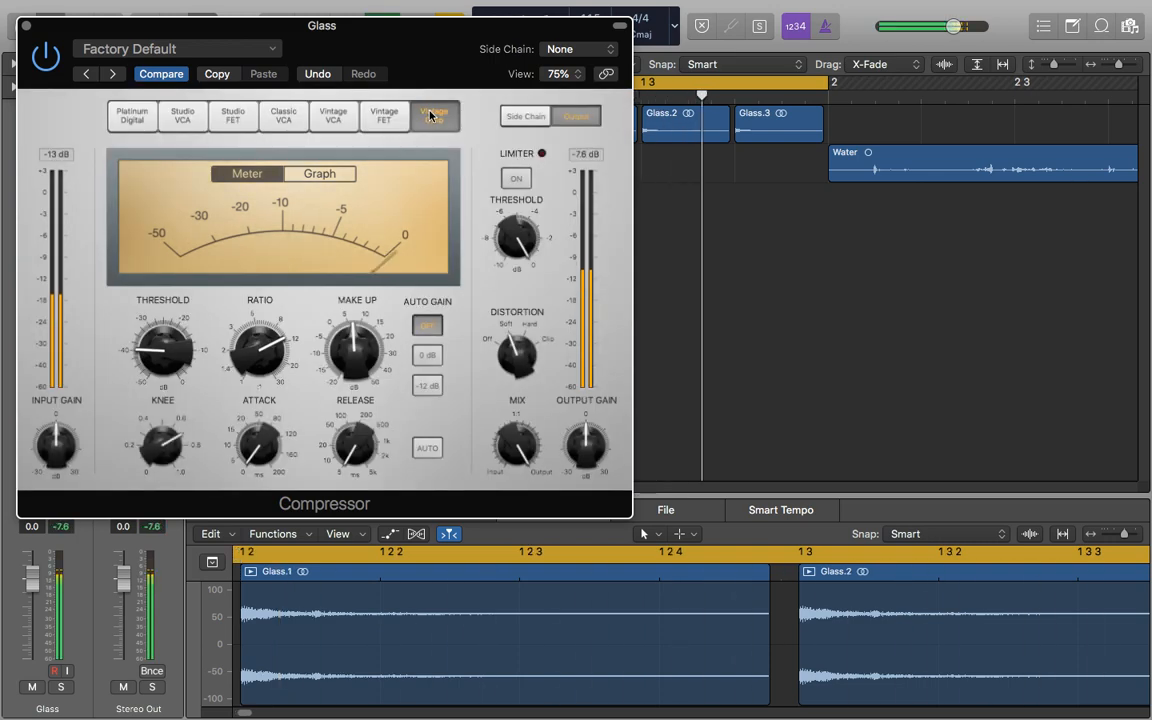
{"action": "left_click", "coordinate": [385, 118]}
{"action": "left_click", "coordinate": [333, 118]}
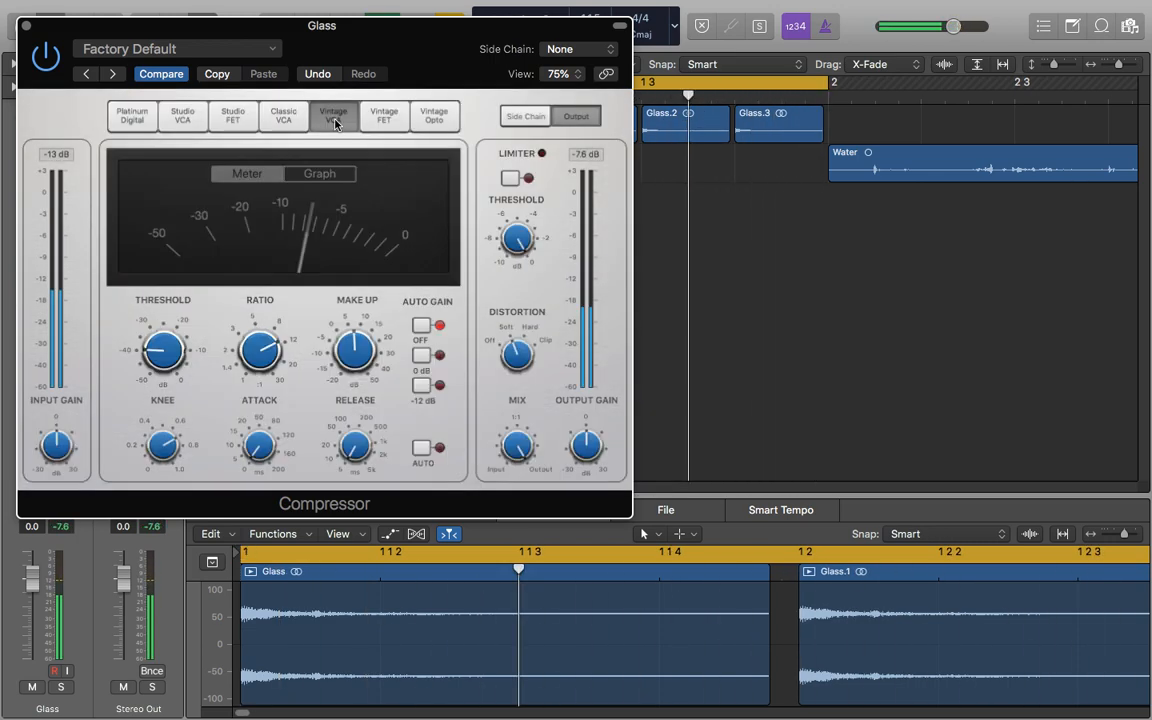
{"action": "left_click", "coordinate": [245, 117]}
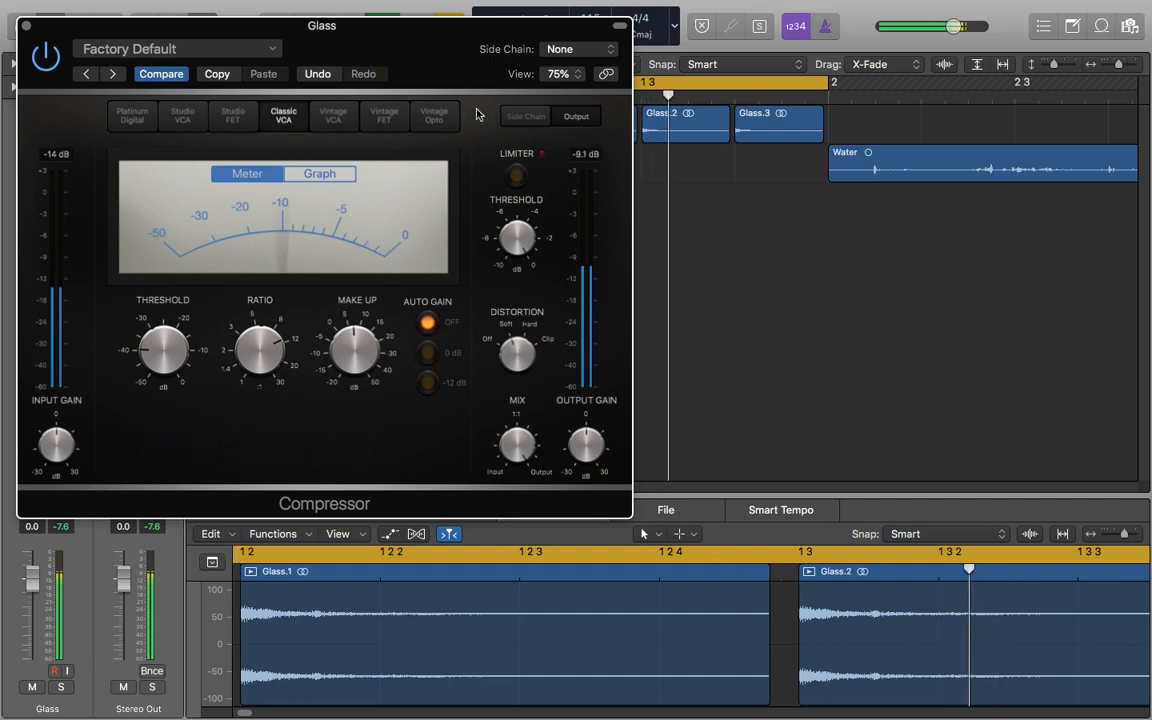
{"action": "left_click", "coordinate": [430, 117]}
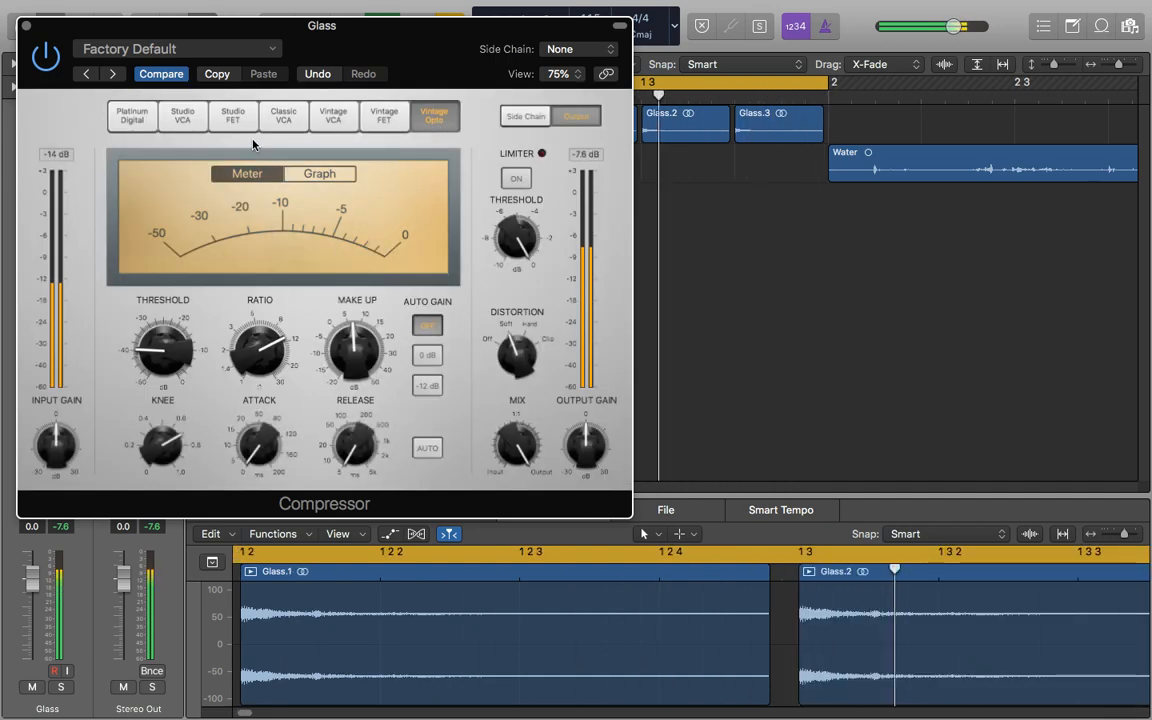
{"action": "left_click", "coordinate": [183, 118]}
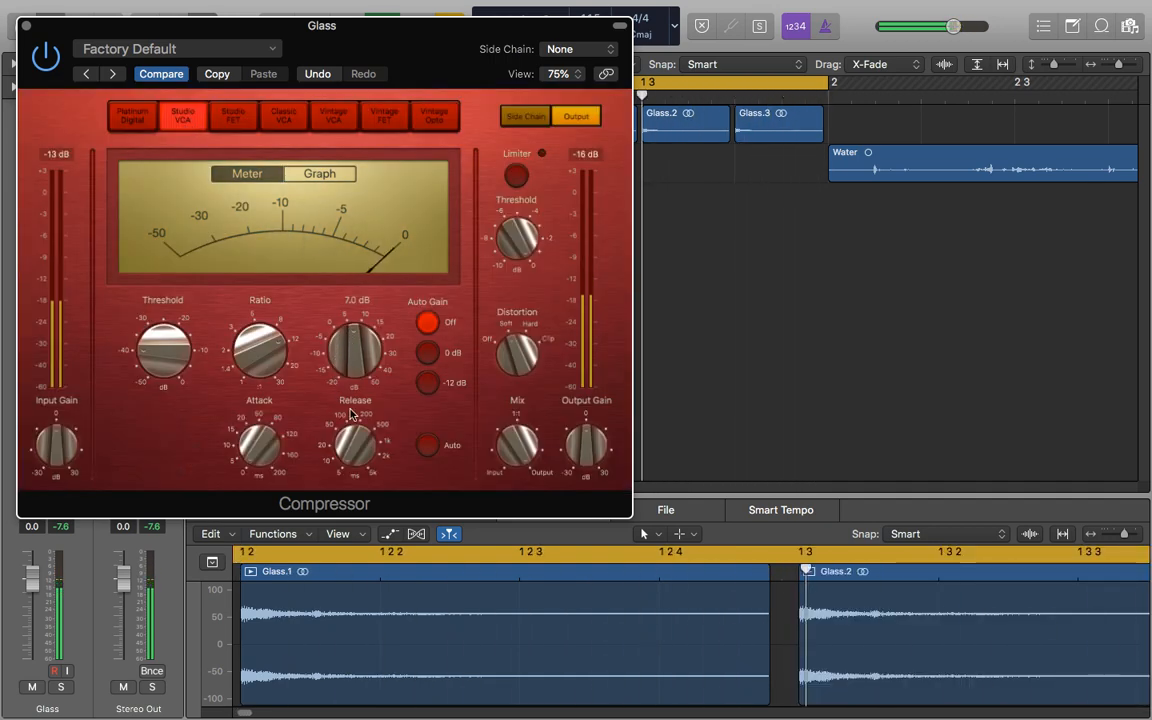
Set the Studio VCA compressor's release to 9.5 ms
{"action": "left_click_drag", "start_coordinate": [351, 397], "coordinate": [358, 461]}
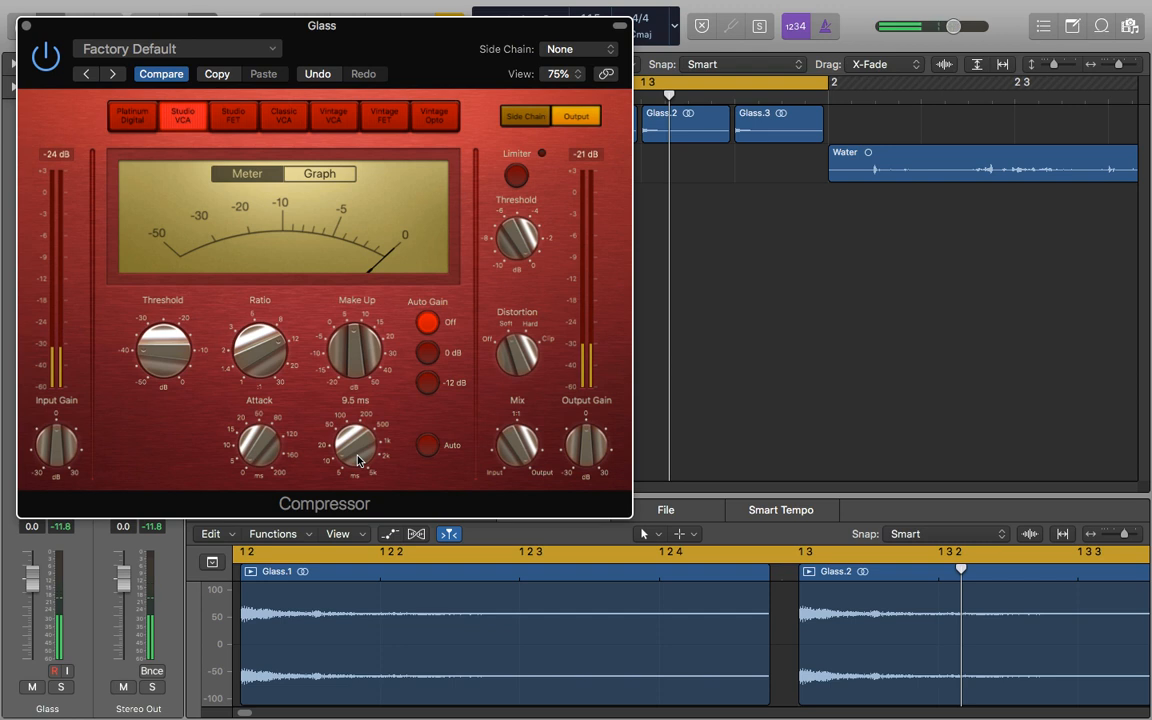
Add a stereo Tape Delay to the Glass track after the compressor and set its low cut to 5600 Hz
{"action": "left_click", "coordinate": [26, 25]}
{"action": "left_click", "coordinate": [46, 400]}
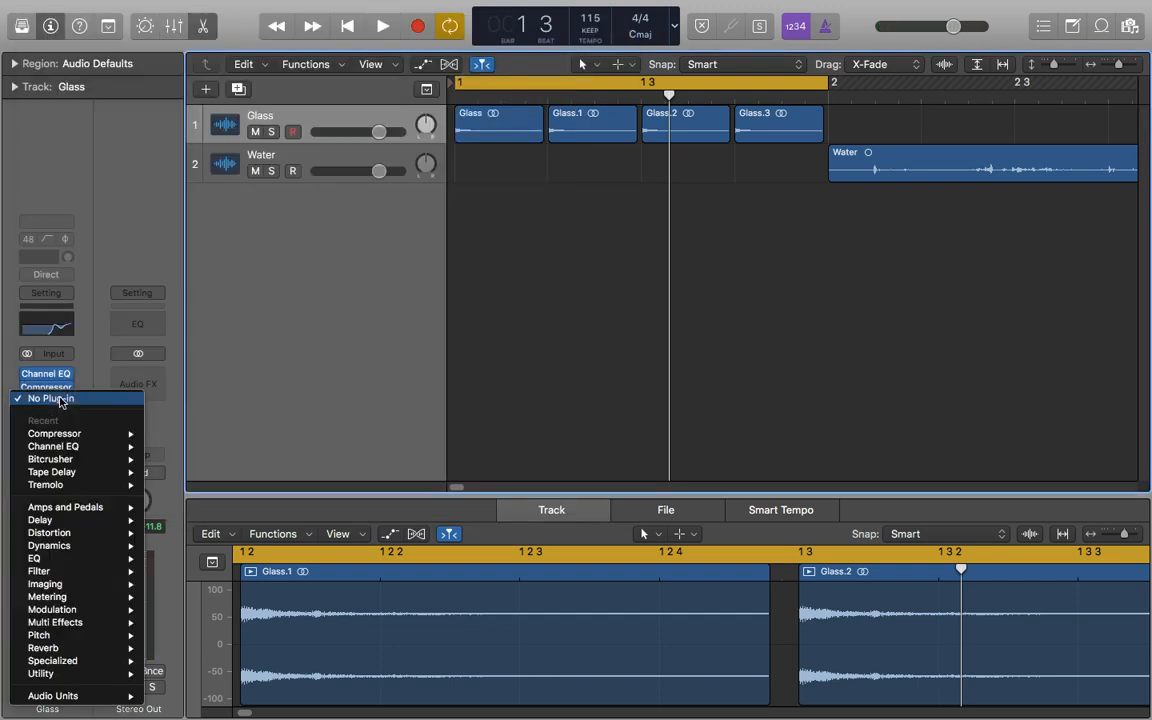
{"action": "mouse_move", "coordinate": [83, 528]}
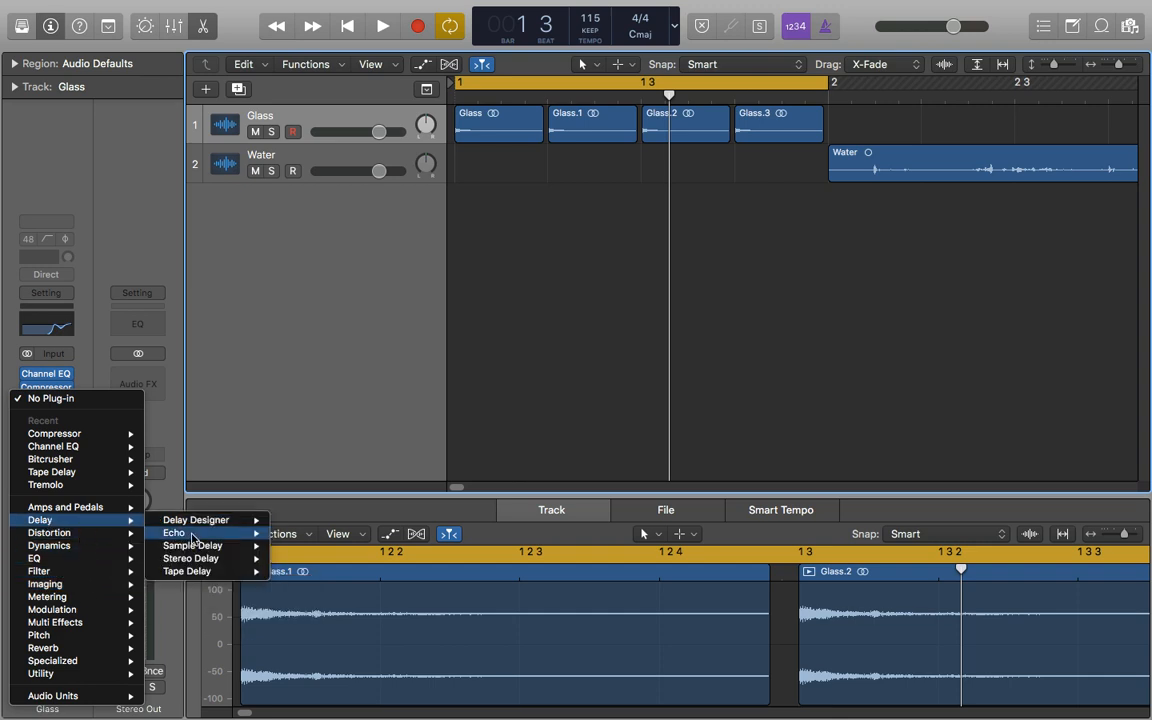
{"action": "left_click", "coordinate": [200, 571]}
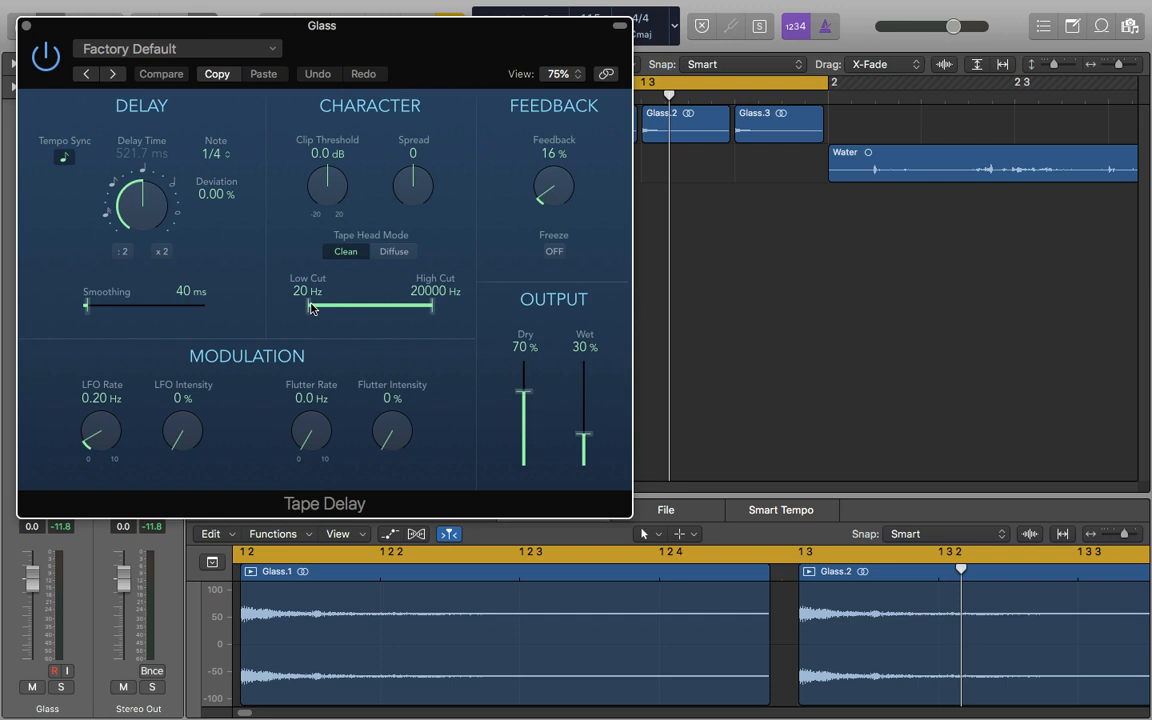
{"action": "left_click_drag", "start_coordinate": [310, 307], "coordinate": [407, 311]}
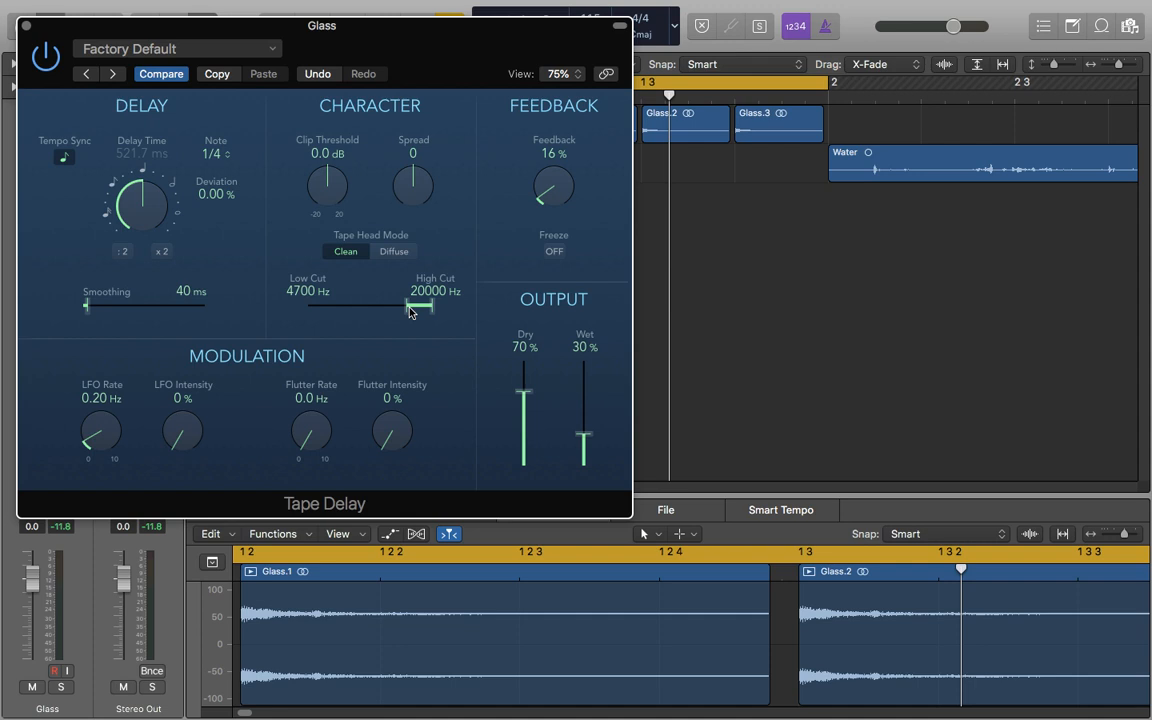
{"action": "left_click_drag", "start_coordinate": [409, 312], "coordinate": [412, 312]}
Set the Tape Delay's note value to 1/16, dry output to 100% and feedback to 26% while playing the Glass loop
{"action": "left_click", "coordinate": [213, 154]}
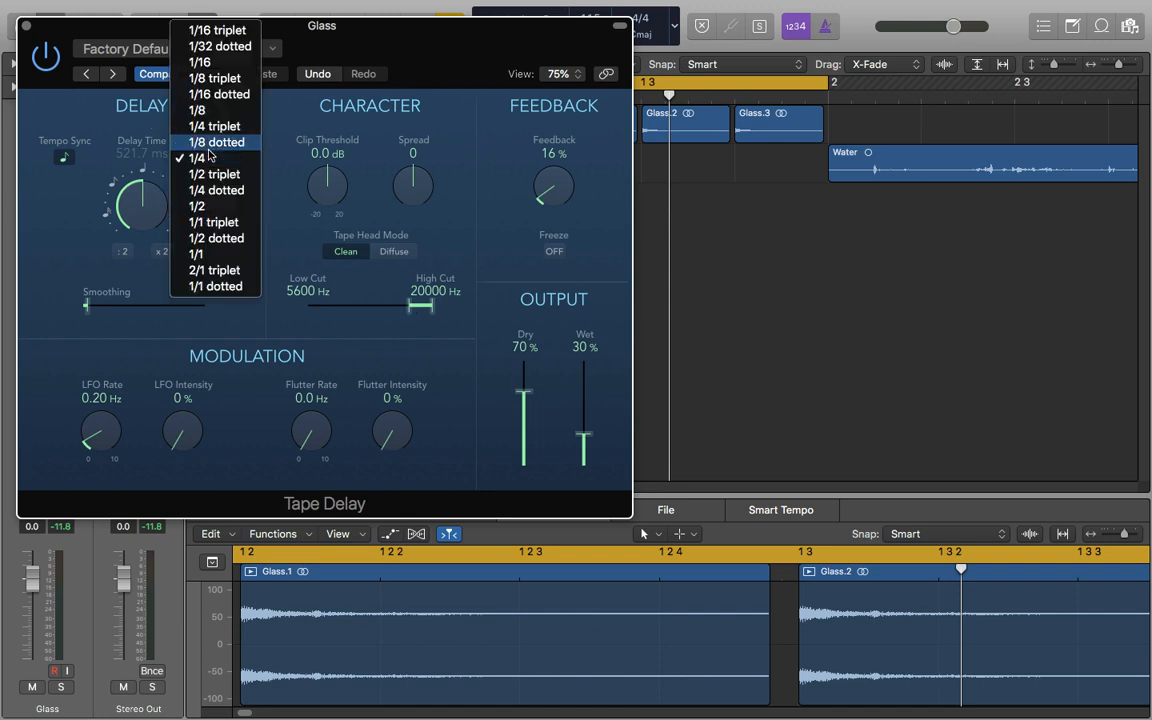
{"action": "left_click", "coordinate": [205, 62]}
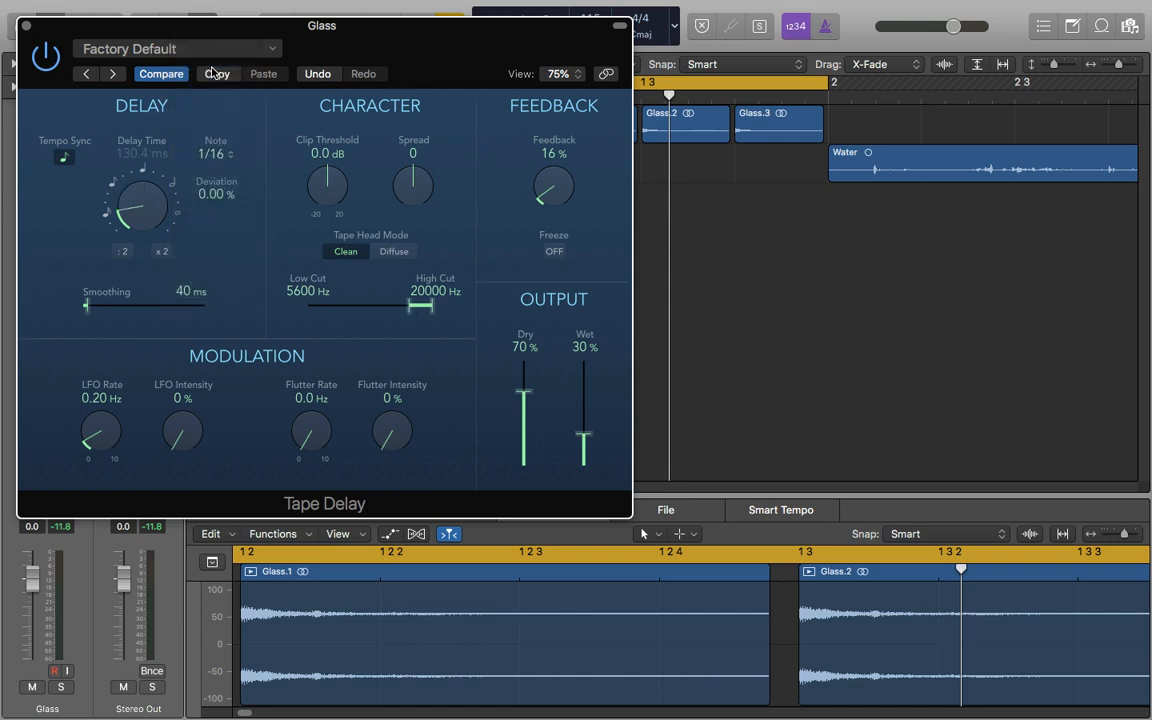
{"action": "left_click_drag", "start_coordinate": [523, 391], "coordinate": [524, 291]}
{"action": "key", "text": "space"}
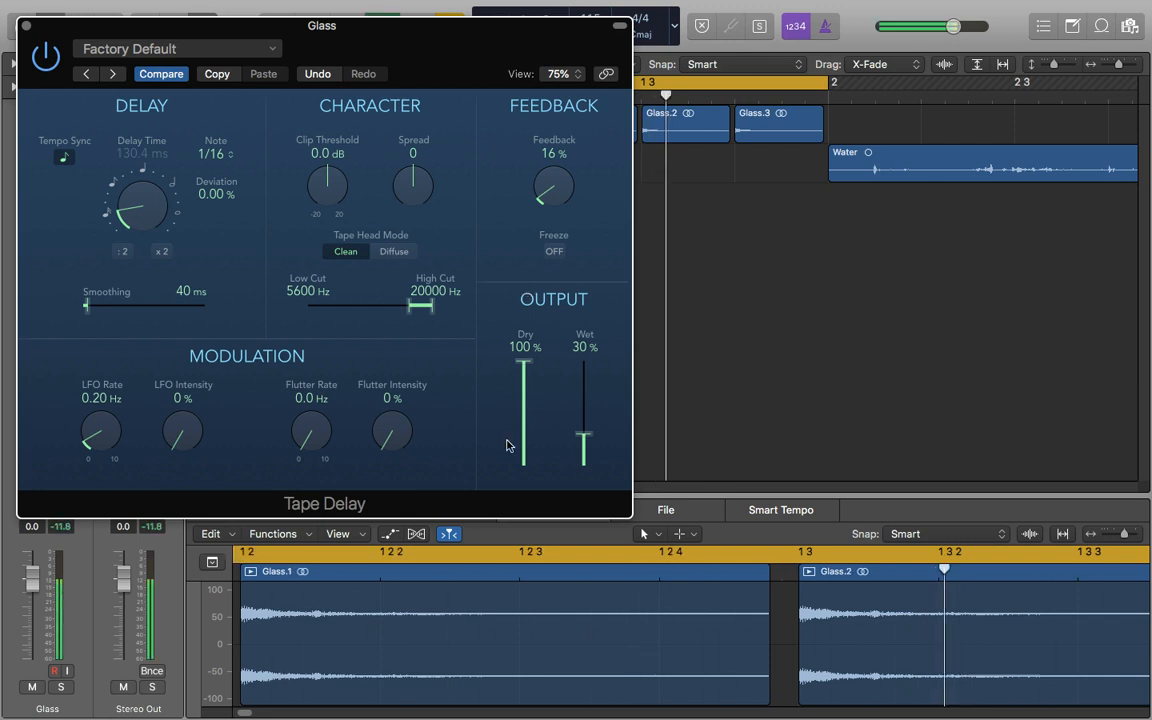
{"action": "left_click_drag", "start_coordinate": [553, 187], "coordinate": [555, 179]}
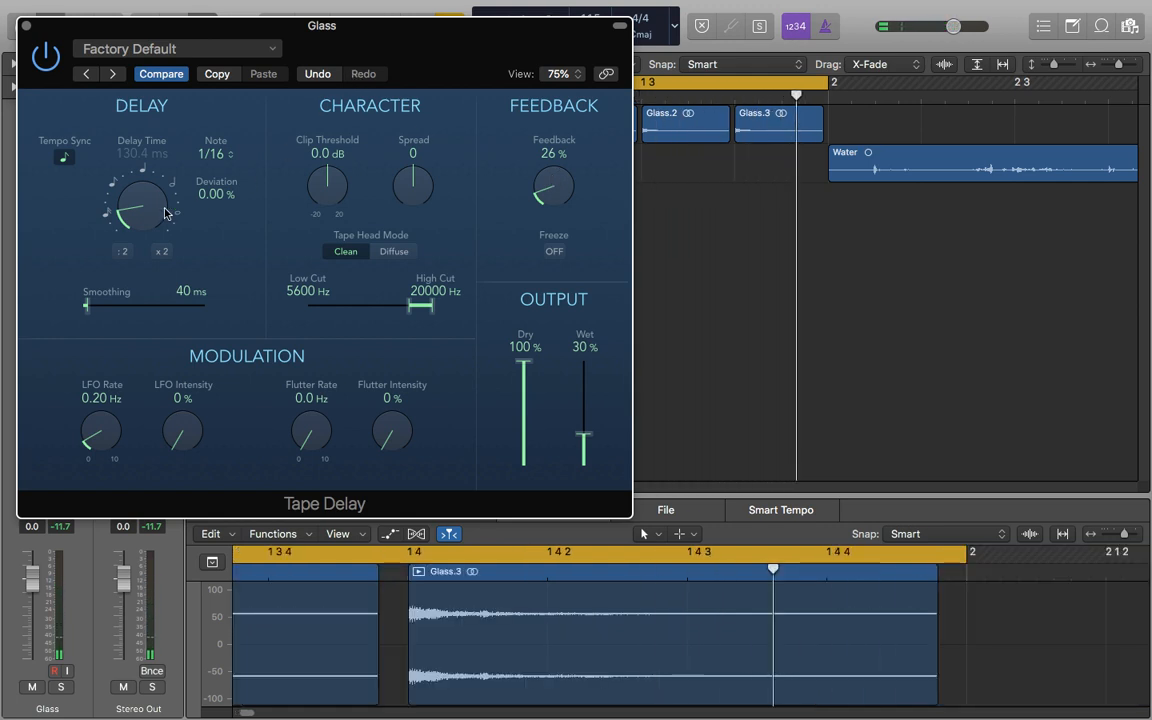
Try a 1/16 triplet delay note value on the Glass loop, and switch it to 1/32 dotted
{"action": "left_click", "coordinate": [198, 152]}
{"action": "left_click", "coordinate": [219, 127]}
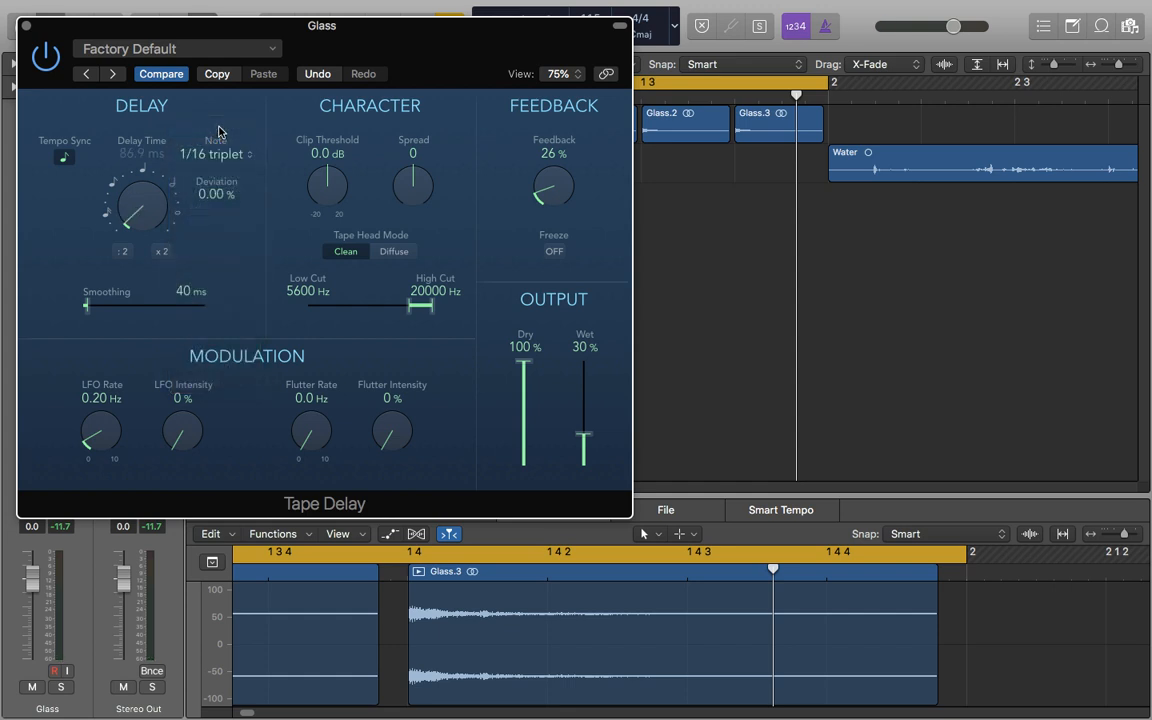
{"action": "left_click", "coordinate": [237, 160]}
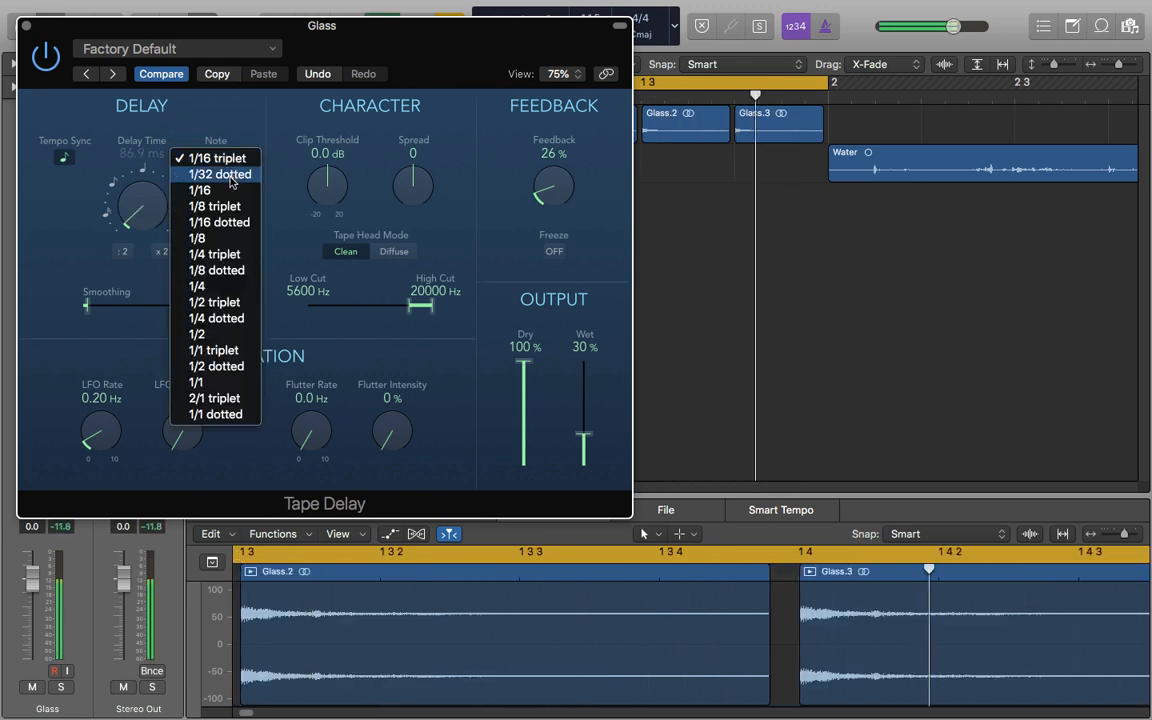
{"action": "left_click", "coordinate": [231, 172]}
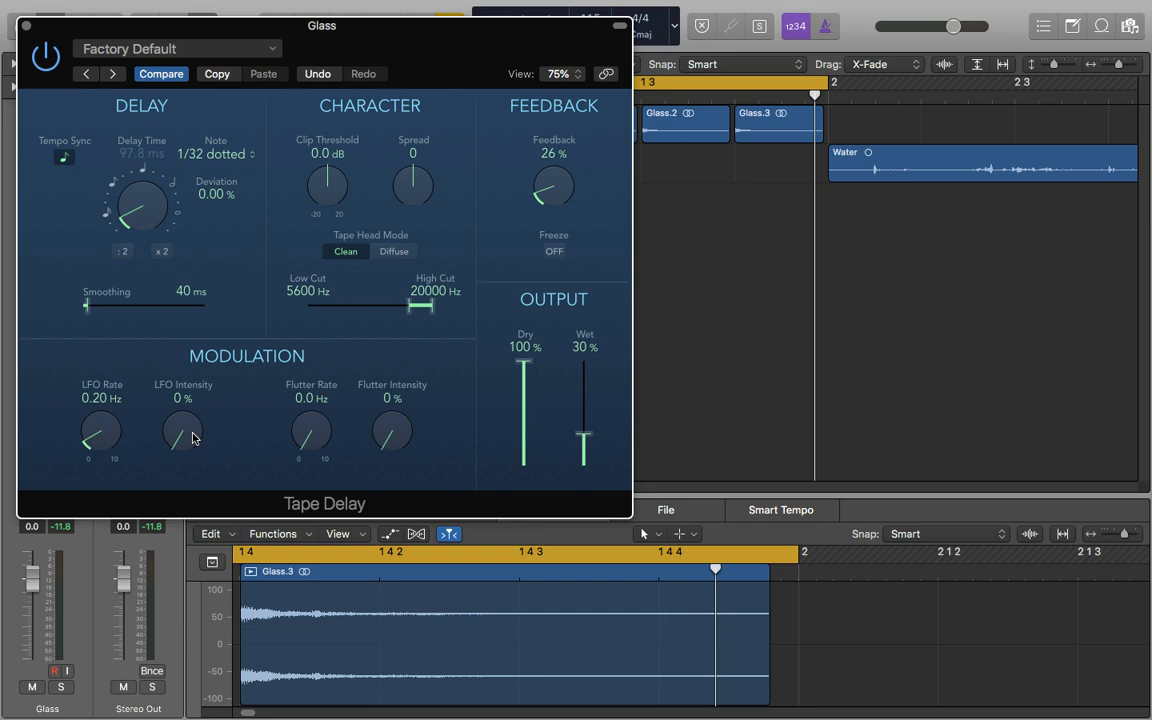
Set the Tape Delay's LFO rate to 2.44 Hz, LFO intensity to 66%, flutter rate to 5.1 Hz and flutter intensity to 67%
{"action": "left_click_drag", "start_coordinate": [97, 390], "coordinate": [90, 282]}
{"action": "left_click_drag", "start_coordinate": [184, 443], "coordinate": [185, 290]}
{"action": "left_click_drag", "start_coordinate": [322, 432], "coordinate": [325, 305]}
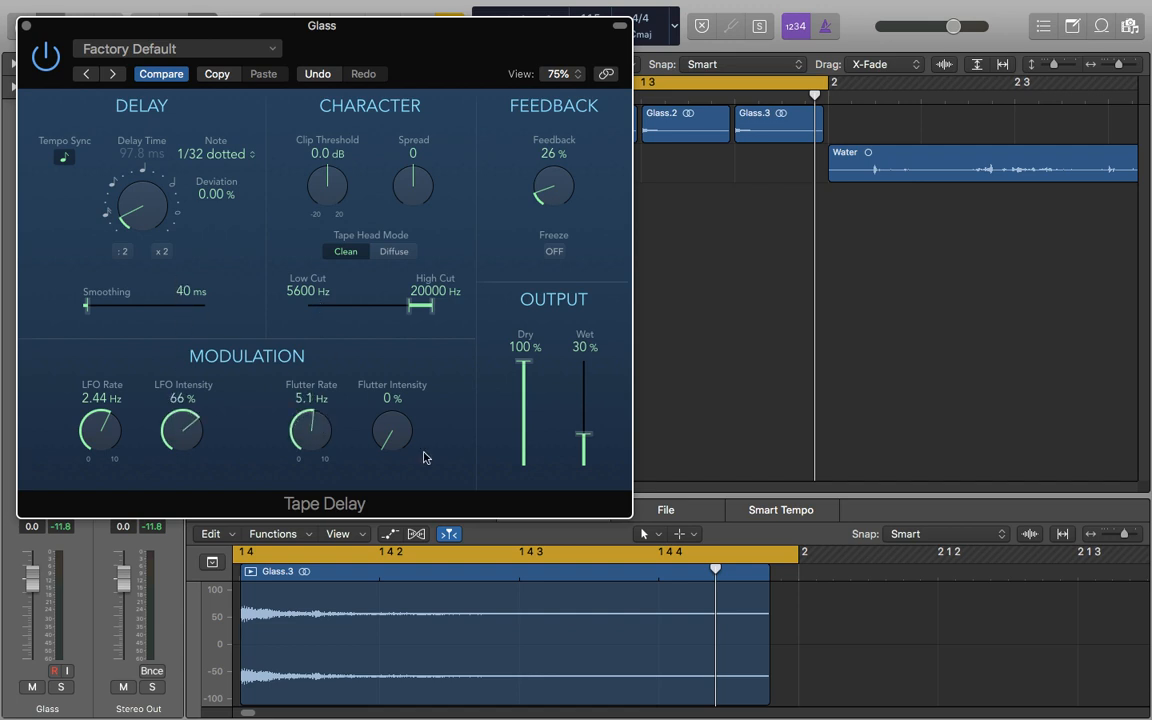
{"action": "left_click_drag", "start_coordinate": [390, 425], "coordinate": [357, 287]}
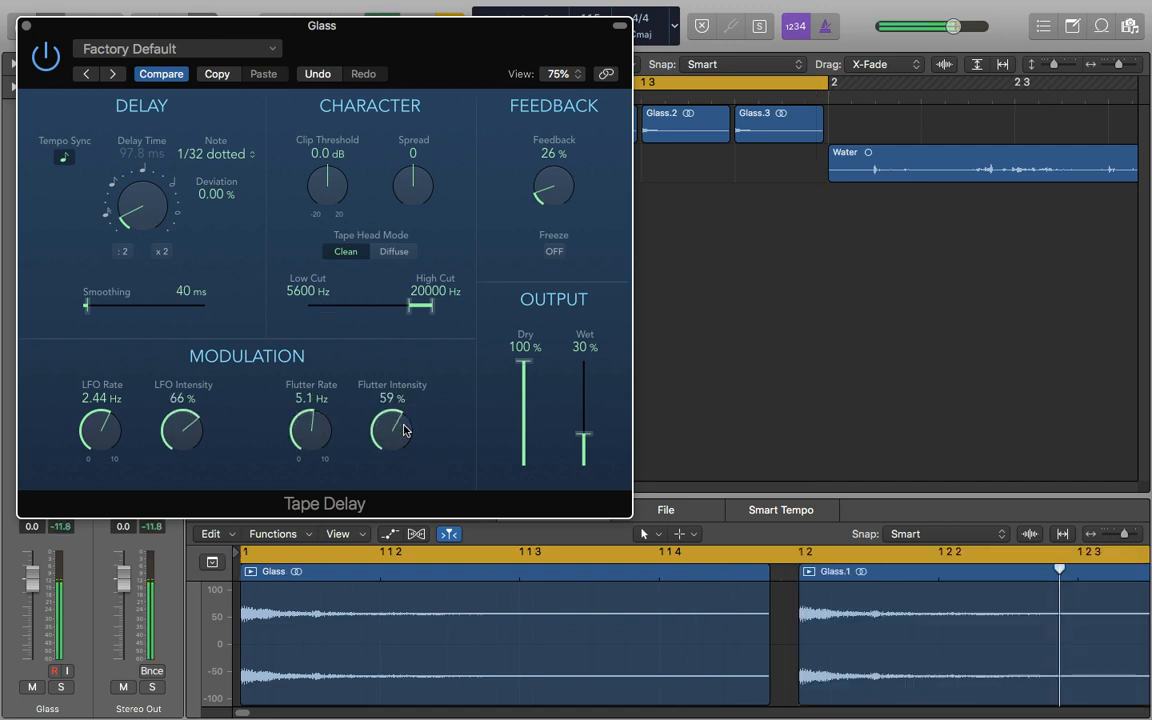
{"action": "left_click_drag", "start_coordinate": [404, 430], "coordinate": [404, 410]}
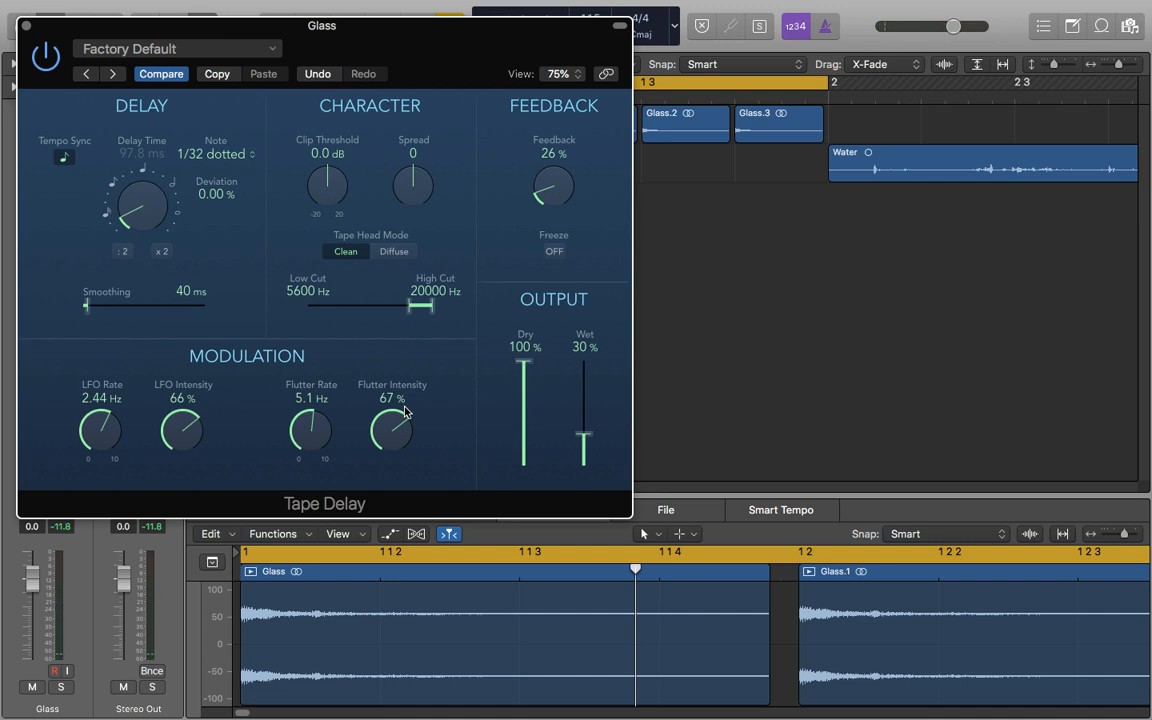
{"action": "key", "text": "super+w"}
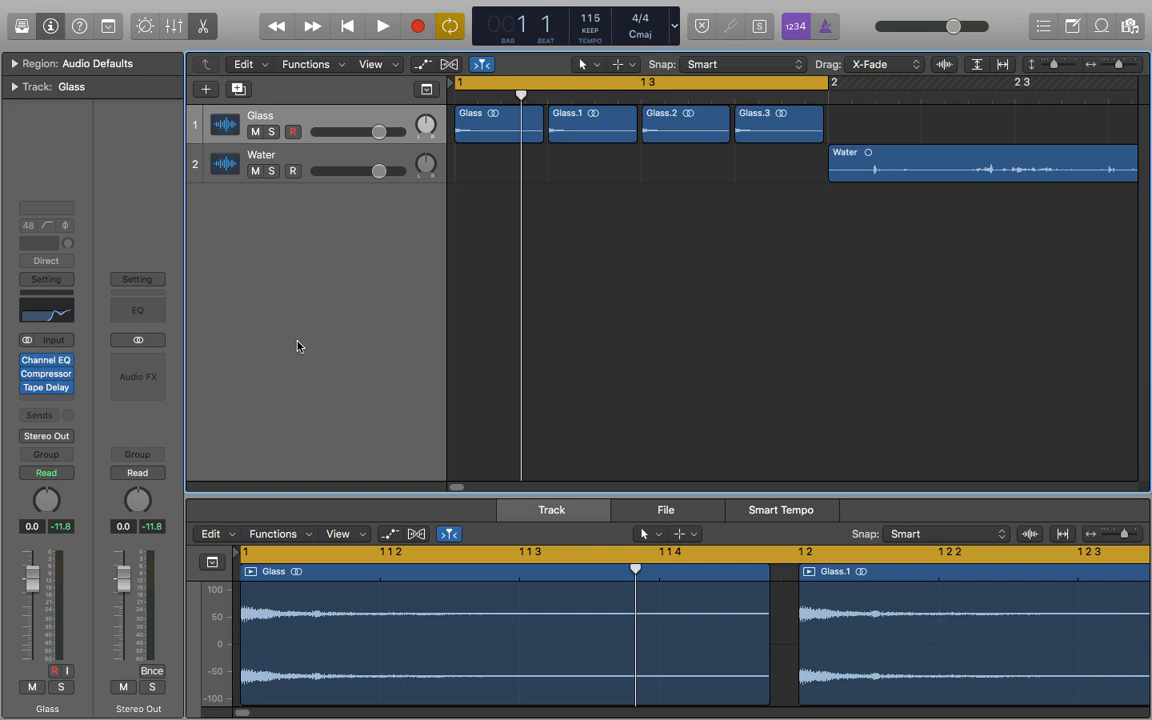
Send the Glass track to the Bus 1 reverb and raise the send level slightly during playback
{"action": "left_click", "coordinate": [40, 414]}
{"action": "mouse_move", "coordinate": [55, 445]}
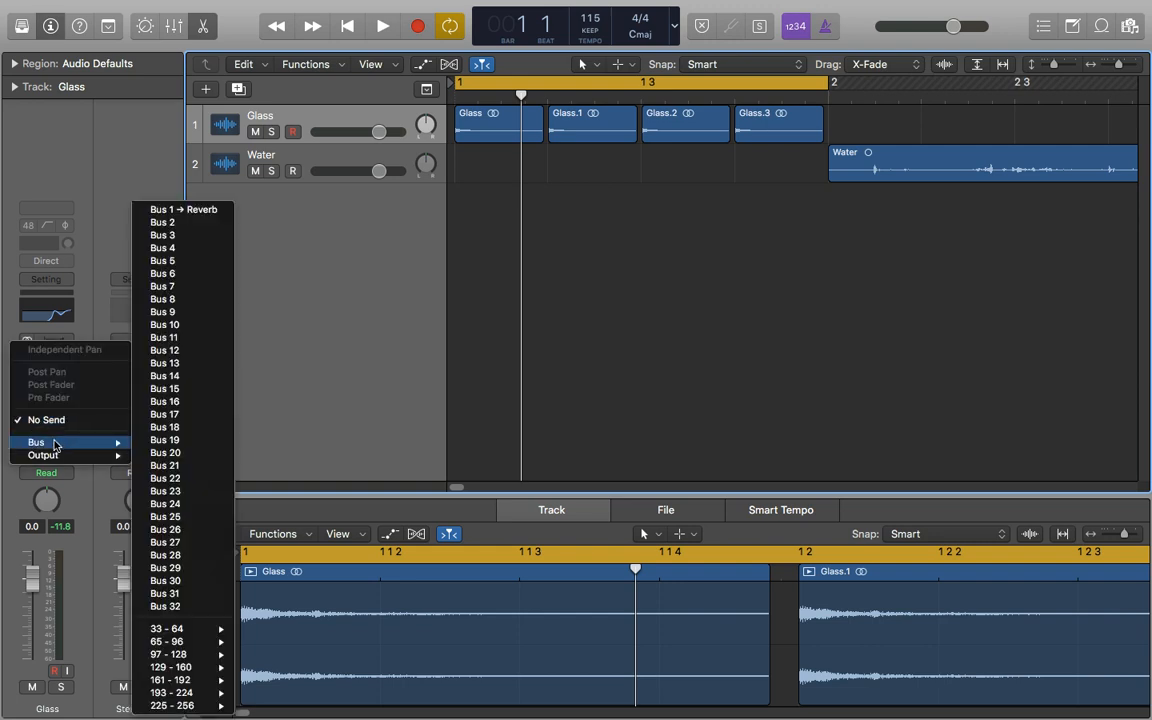
{"action": "left_click", "coordinate": [205, 211]}
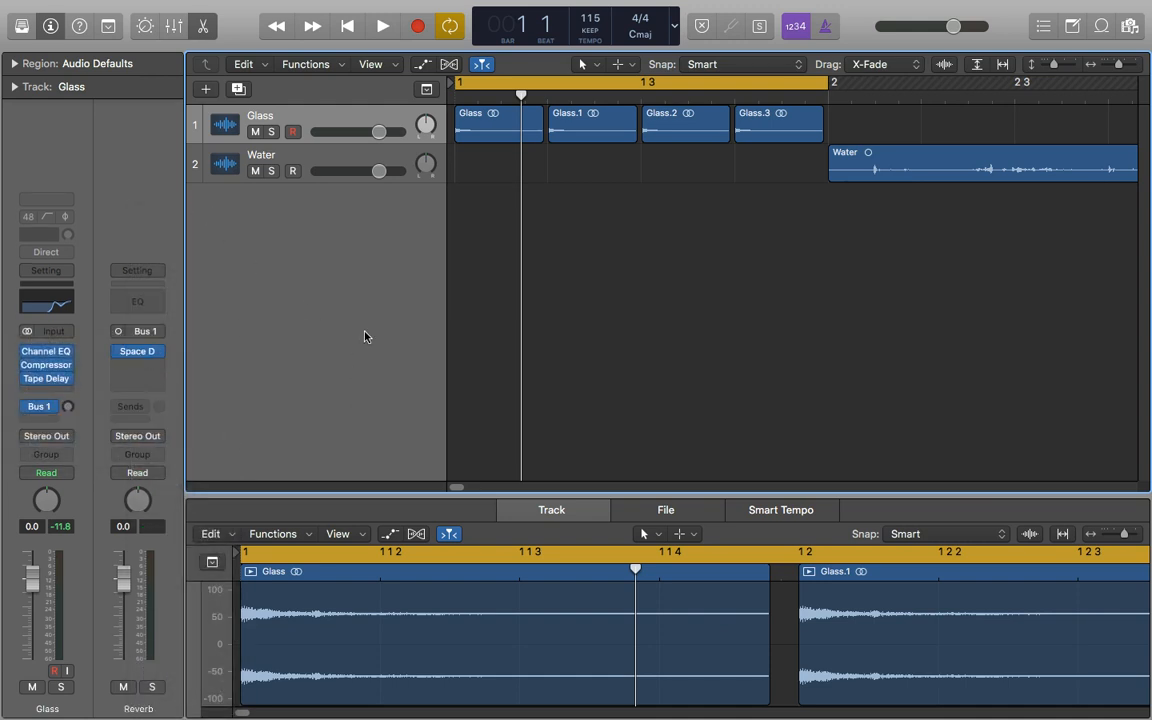
{"action": "key", "text": "space"}
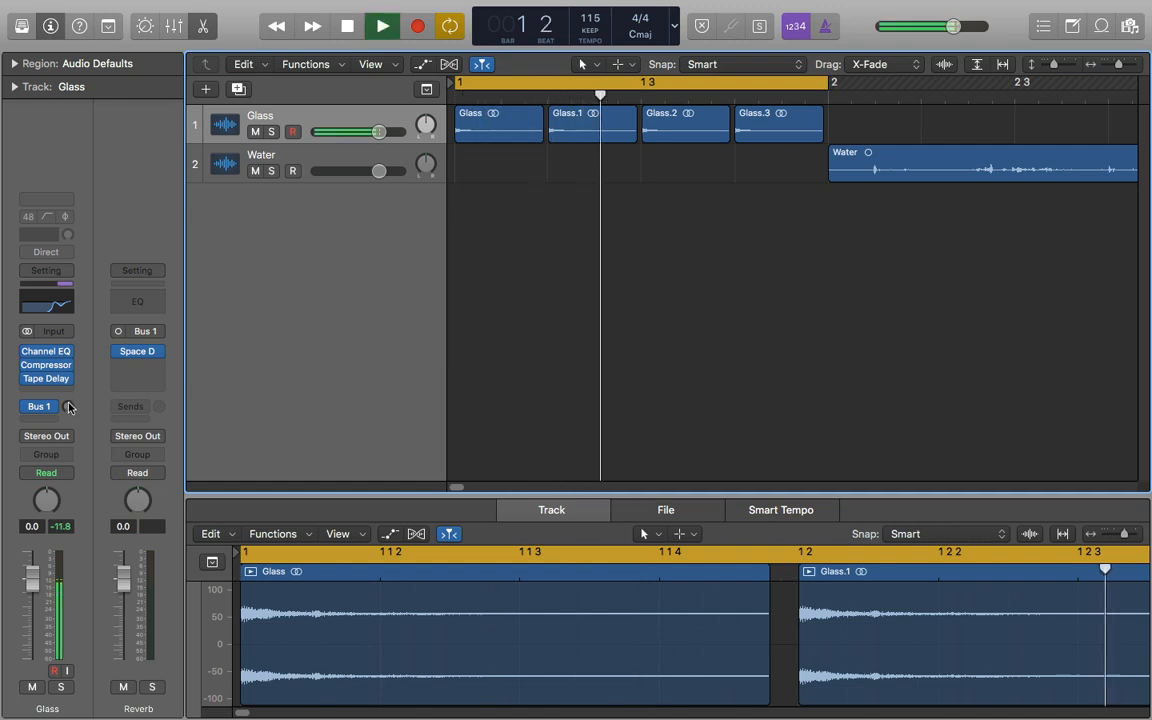
{"action": "left_click_drag", "start_coordinate": [70, 406], "coordinate": [71, 373]}
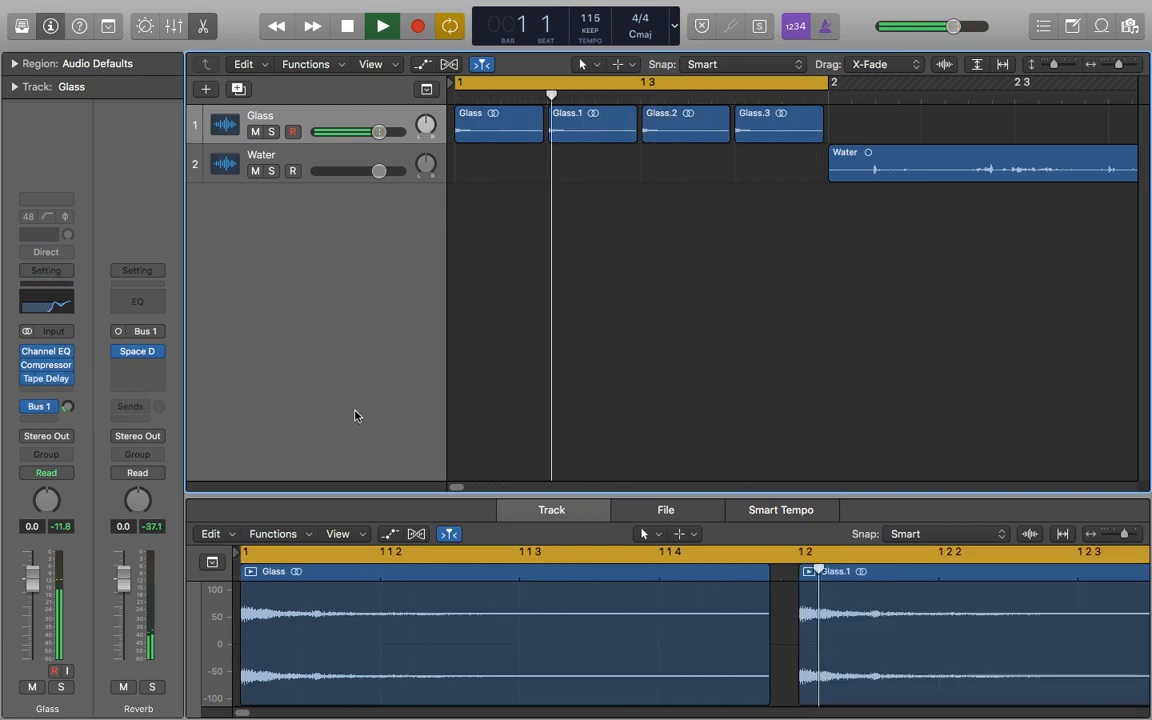
{"action": "key", "text": "space"}
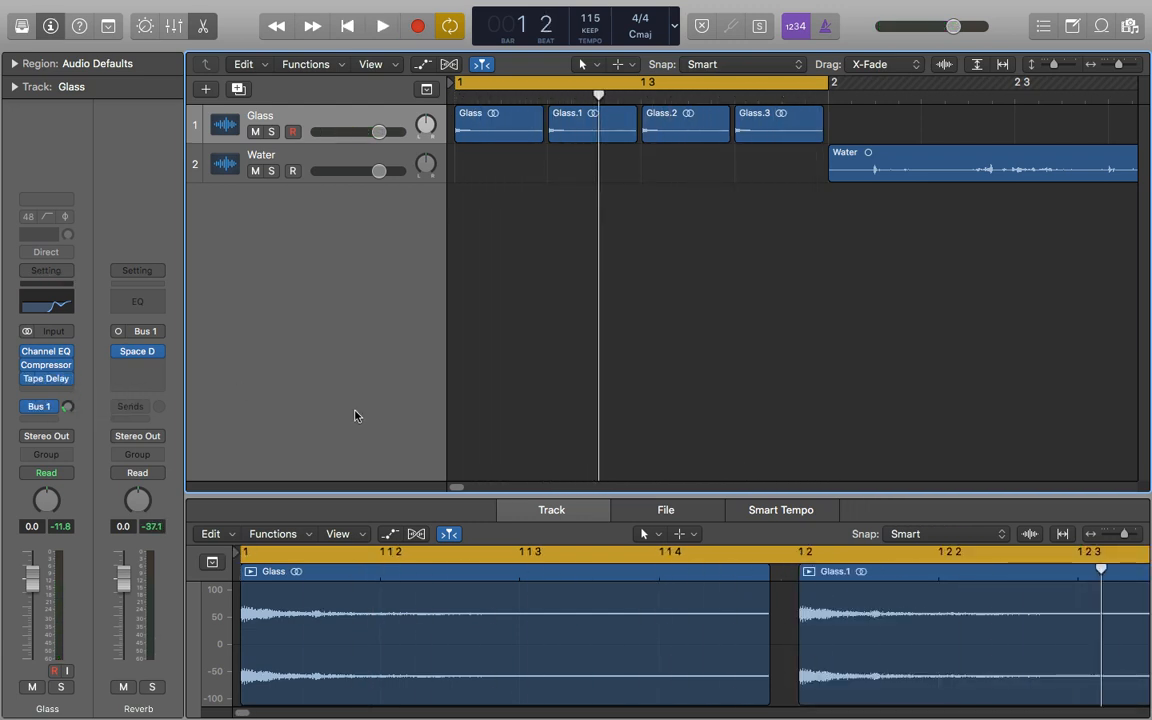
Set the cycle range from bar 2 to bar 4 around the Water region and show its audio in the File editor
{"action": "scroll", "coordinate": [355, 416], "scroll_direction": "right", "scroll_amount": 3}
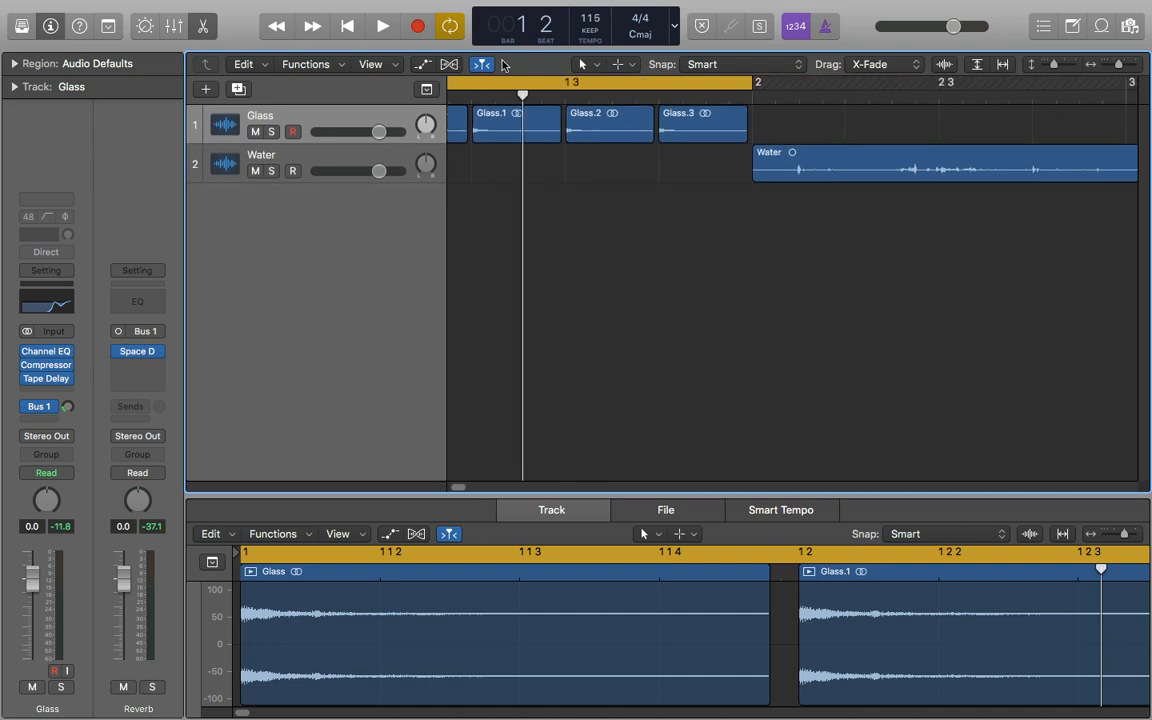
{"action": "key", "text": "c"}
{"action": "scroll", "coordinate": [698, 258], "scroll_direction": "right", "scroll_amount": 10}
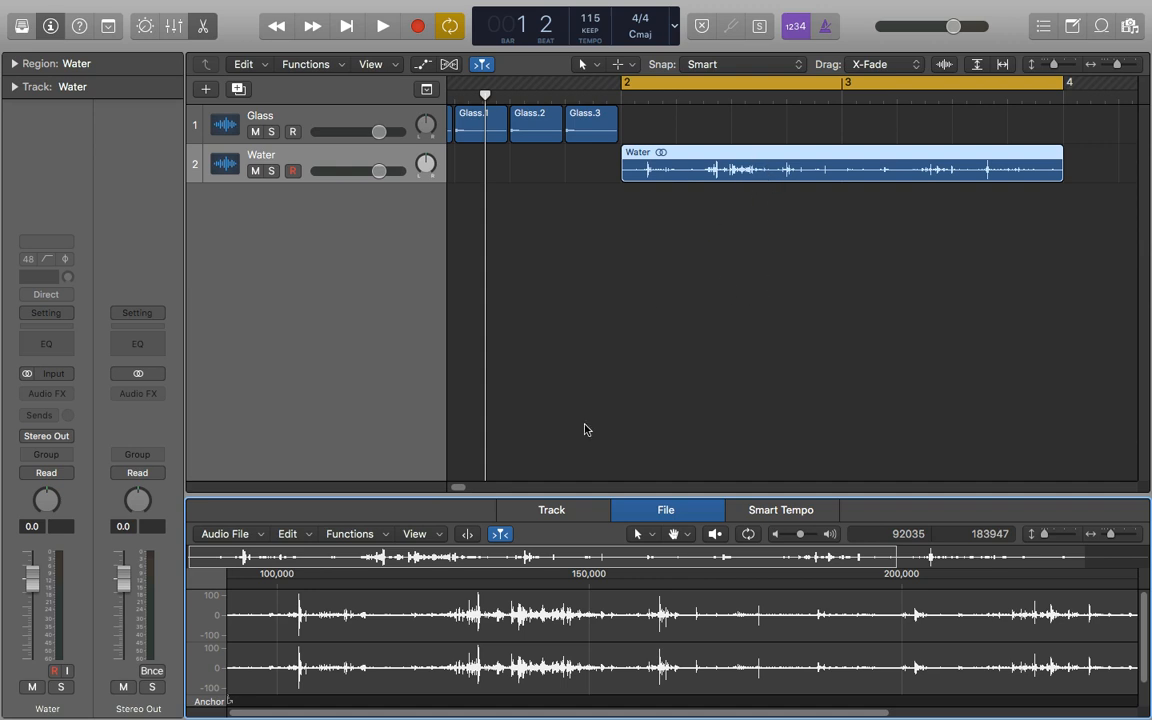
Reverse the Water audio file and play the reversed loop
{"action": "left_click", "coordinate": [369, 535]}
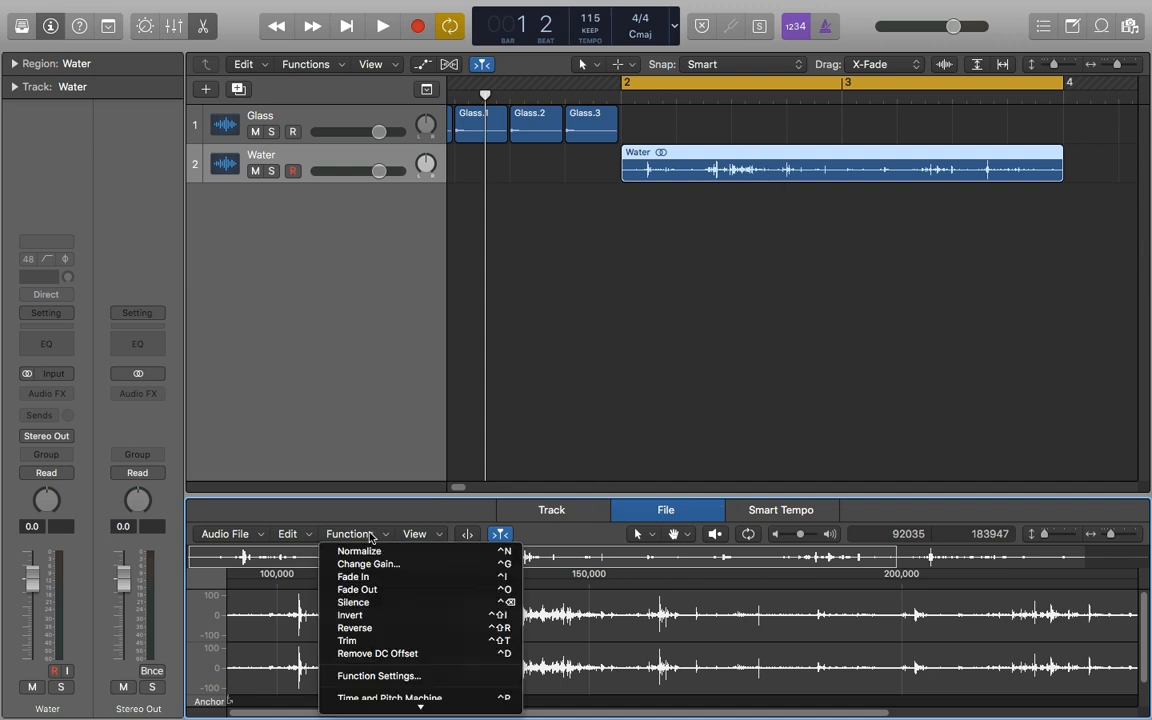
{"action": "left_click", "coordinate": [378, 632]}
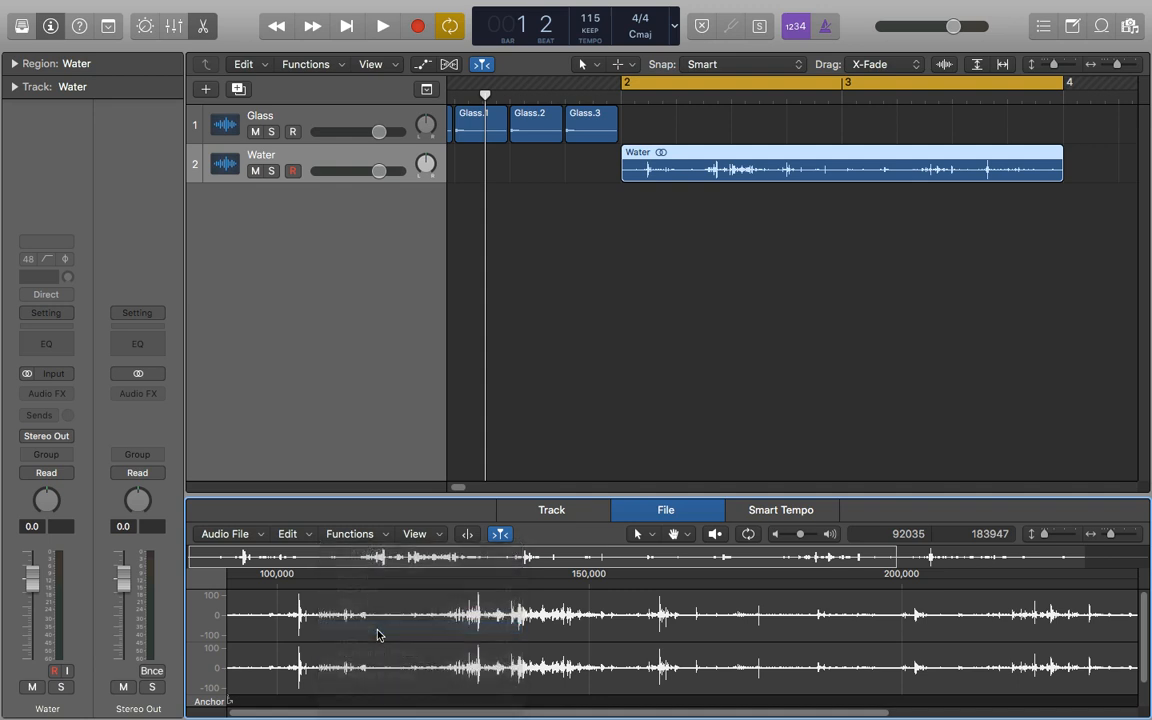
{"action": "key", "text": "space"}
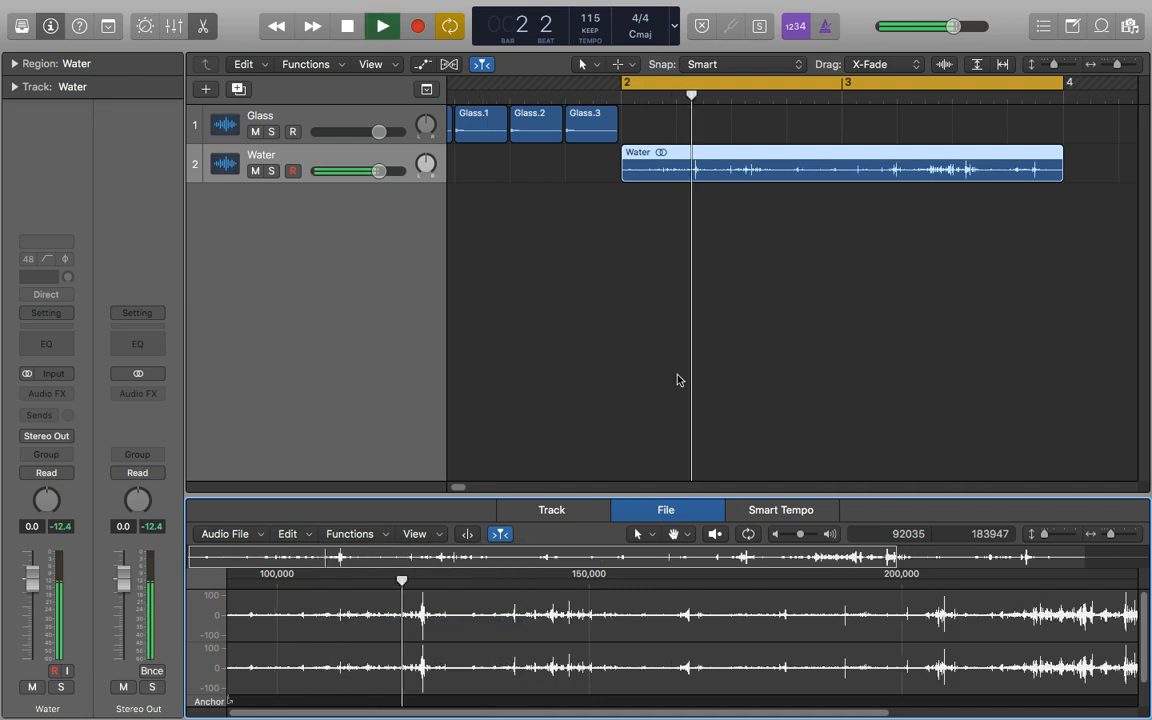
{"action": "left_click", "coordinate": [673, 377]}
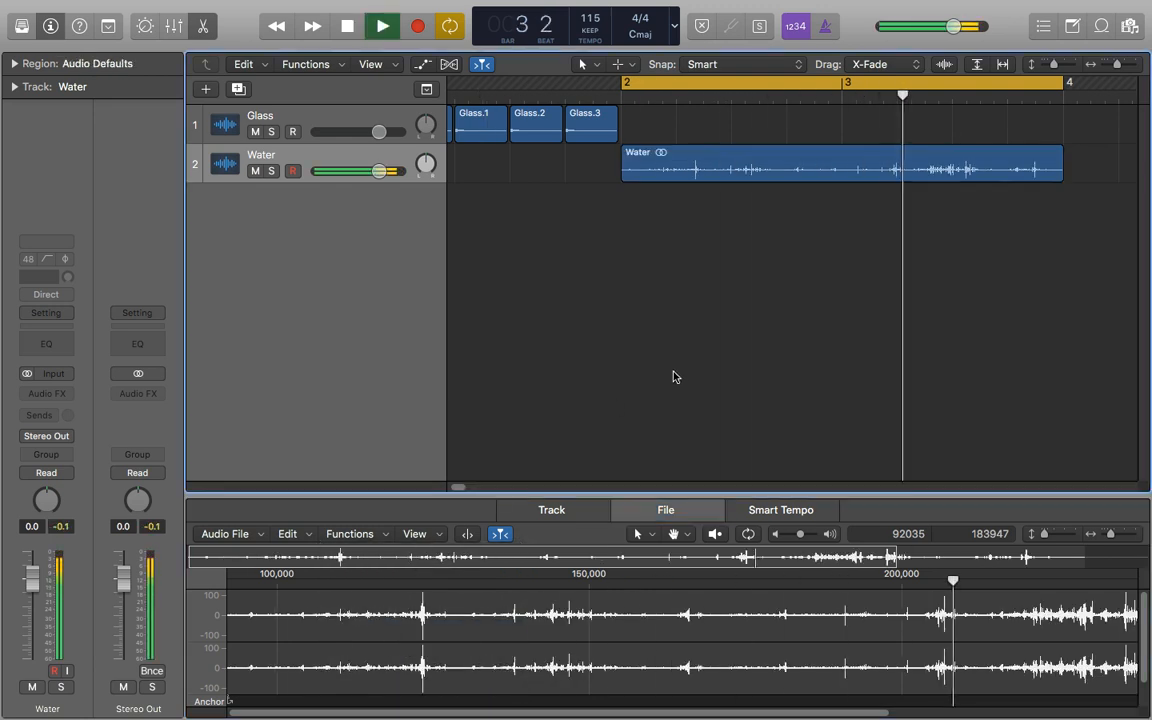
{"action": "key", "text": "space"}
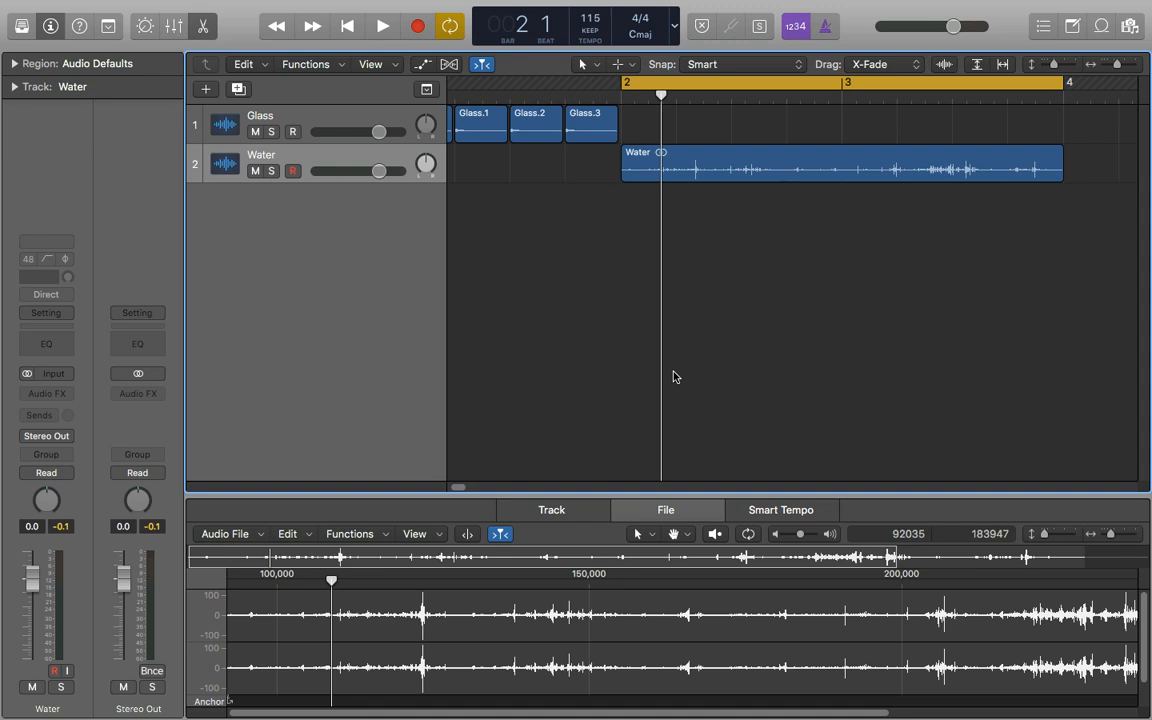
Reverse the Water audio again to restore its original direction, and play the loop
{"action": "scroll", "coordinate": [673, 377], "scroll_direction": "left", "scroll_amount": 2}
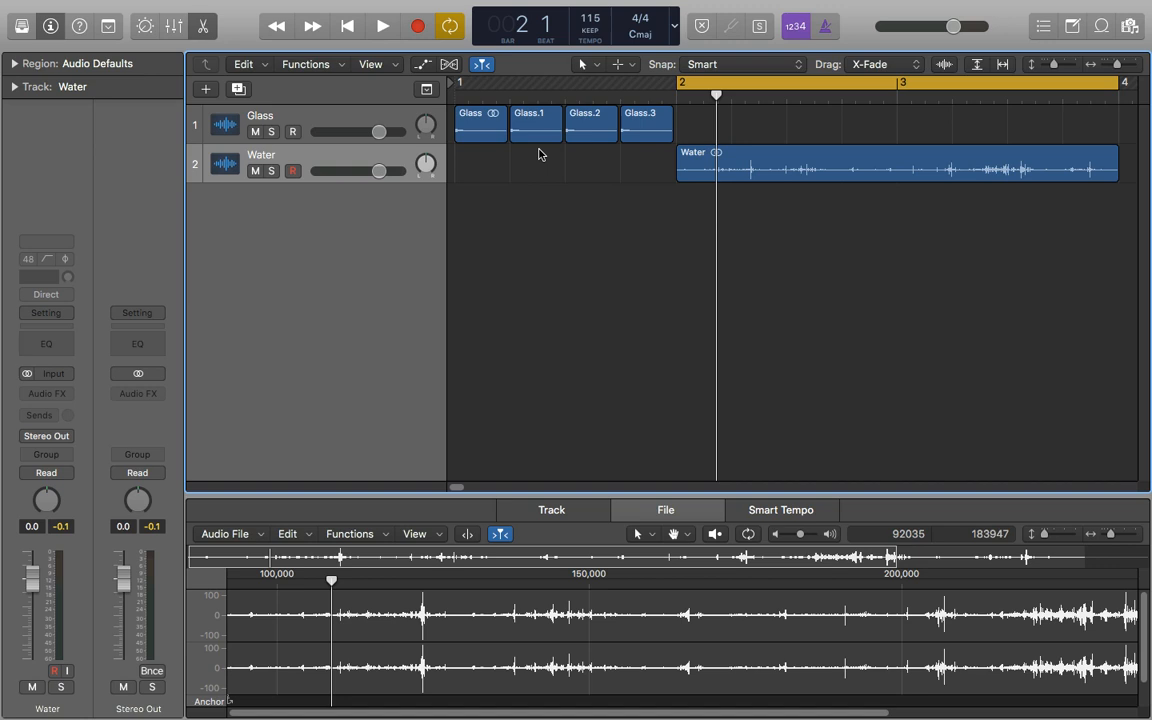
{"action": "left_click", "coordinate": [784, 160]}
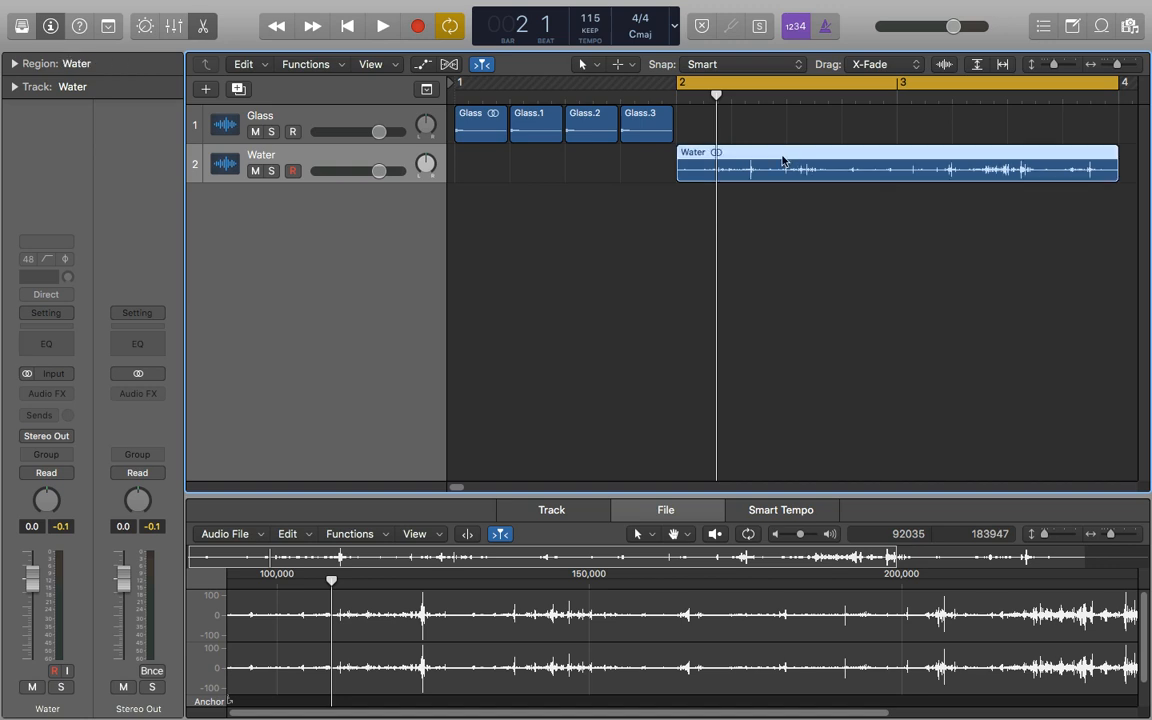
{"action": "left_click", "coordinate": [324, 499]}
{"action": "left_click", "coordinate": [357, 533]}
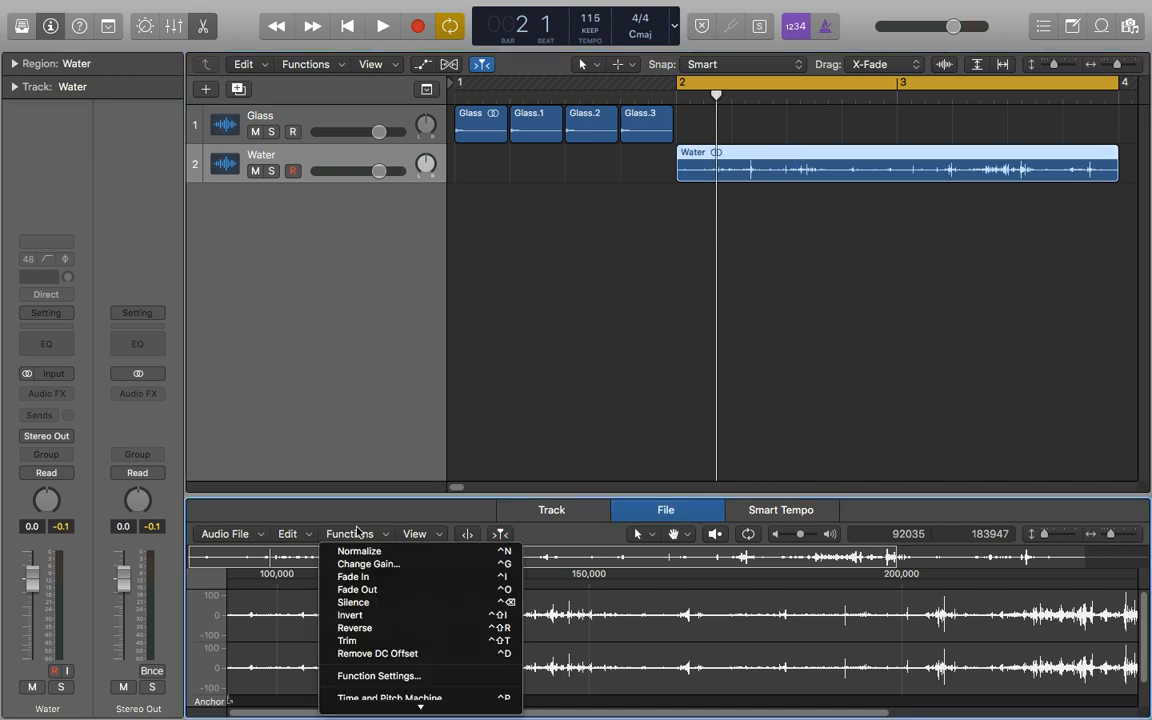
{"action": "left_click", "coordinate": [372, 628]}
{"action": "left_click", "coordinate": [882, 335]}
{"action": "key", "text": "space"}
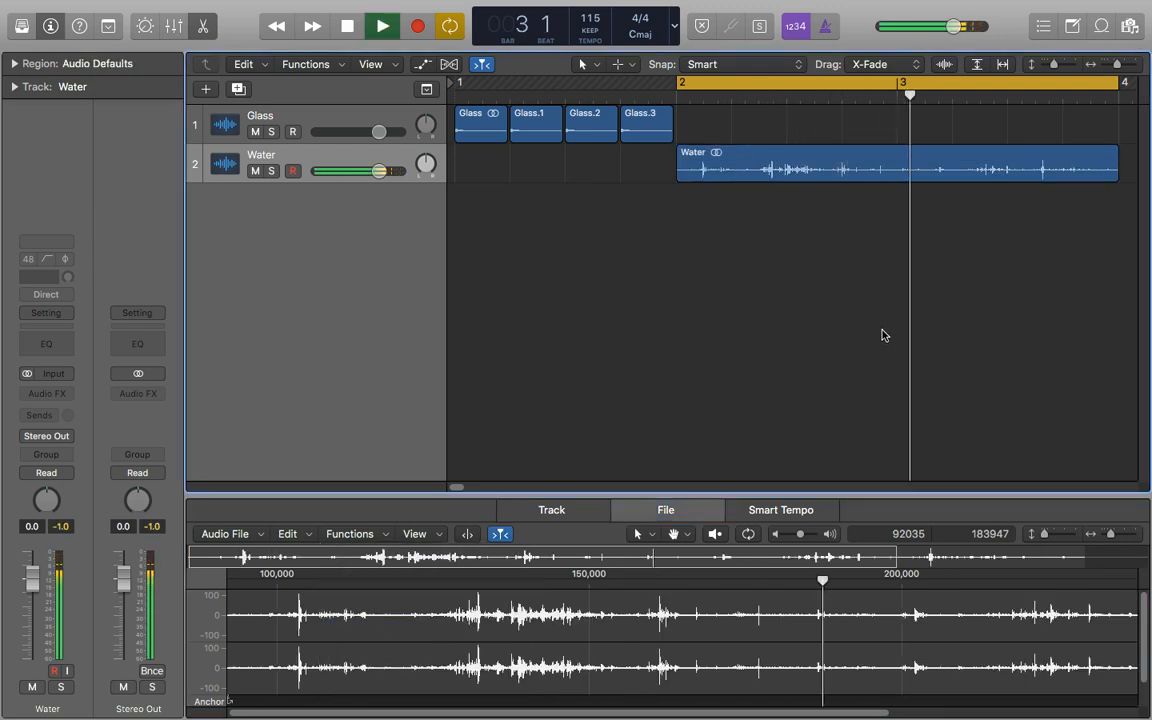
{"action": "key", "text": "space"}
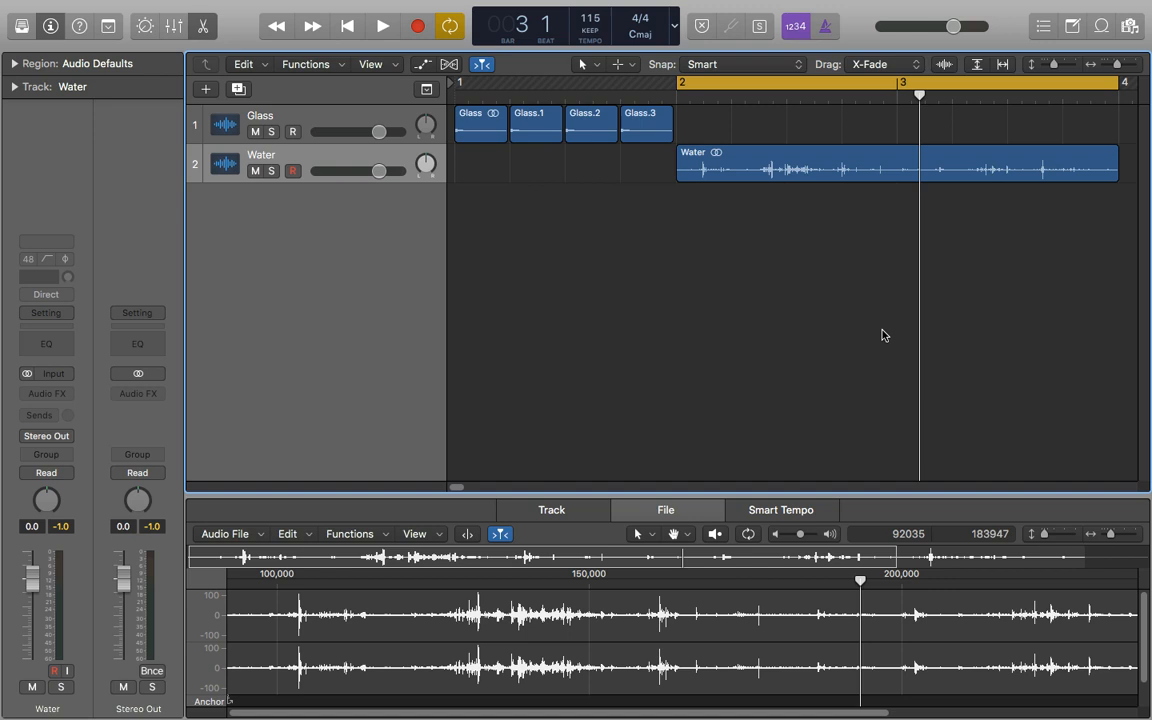
Add a Channel EQ to the Water track and set its low-cut filter to 2100 Hz during playback
{"action": "left_click", "coordinate": [863, 166]}
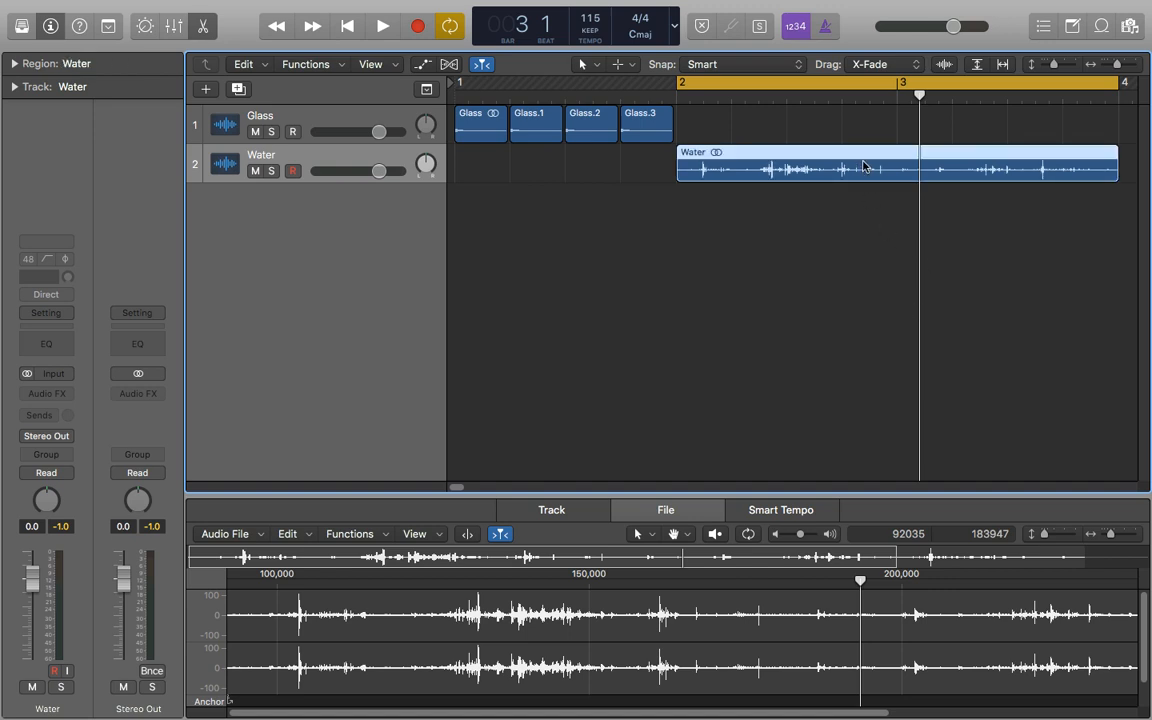
{"action": "left_click", "coordinate": [59, 338]}
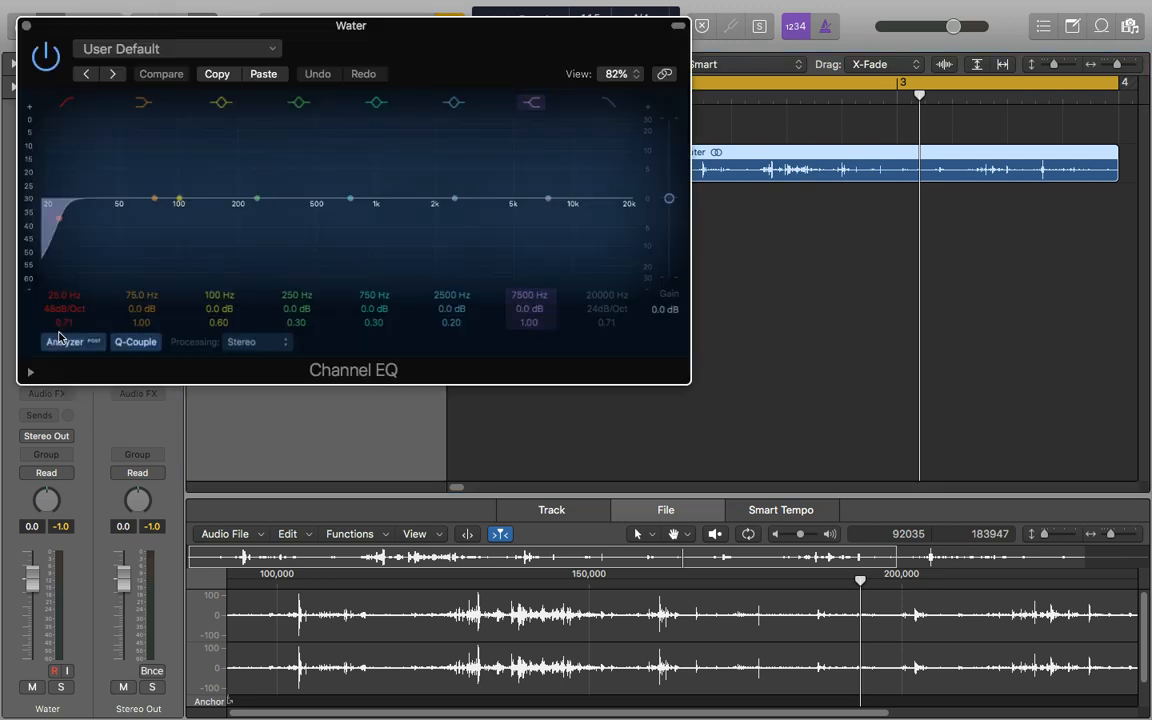
{"action": "key", "text": "space"}
{"action": "left_click_drag", "start_coordinate": [74, 297], "coordinate": [74, 245]}
{"action": "left_click_drag", "start_coordinate": [64, 295], "coordinate": [64, 303]}
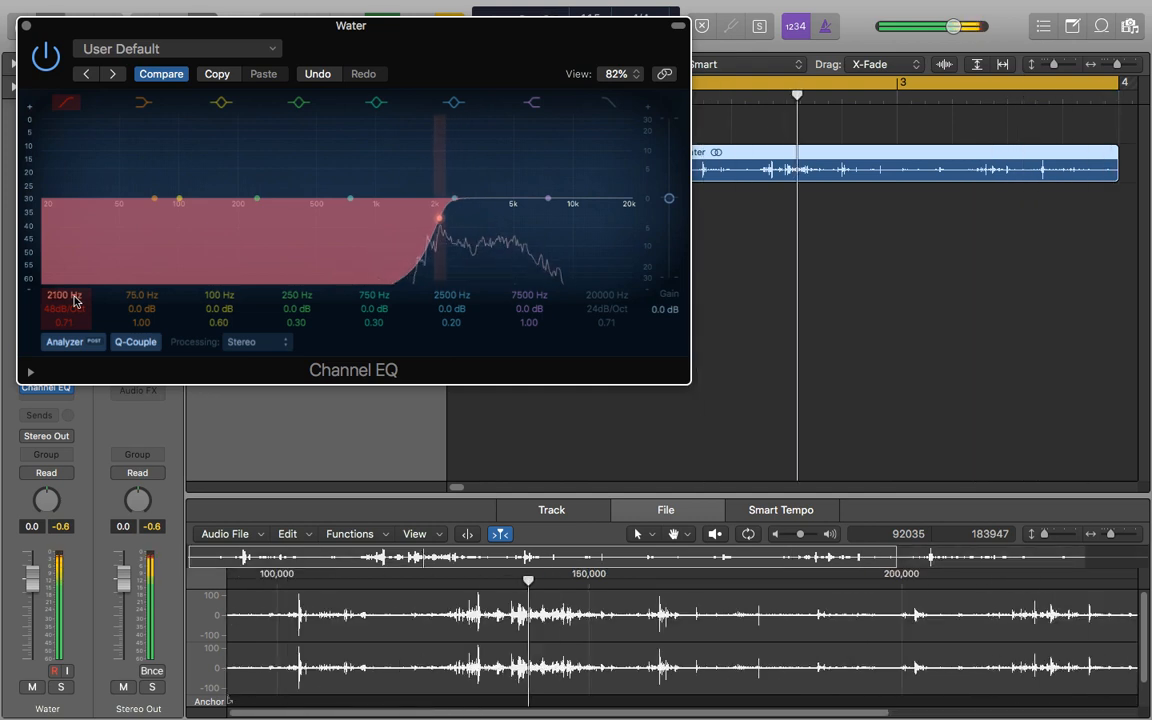
Lower the Water track's Channel EQ low-cut frequency to 1800 Hz and close the EQ
{"action": "left_click_drag", "start_coordinate": [60, 292], "coordinate": [60, 300]}
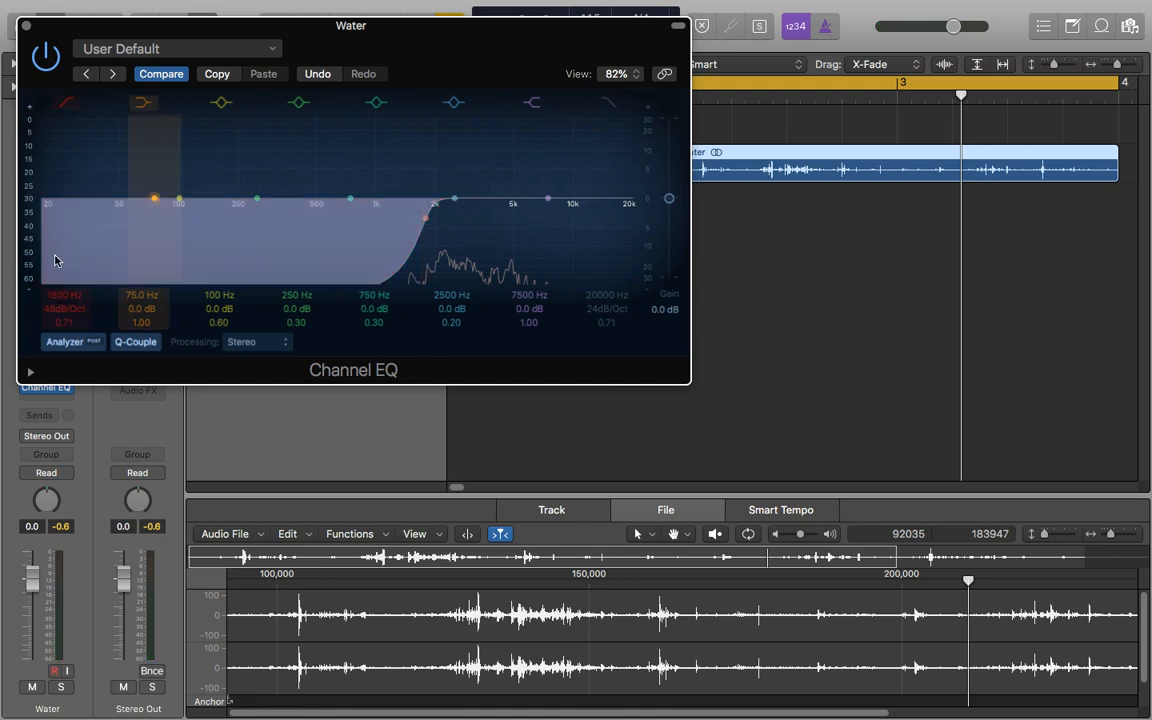
{"action": "left_click", "coordinate": [27, 26]}
{"action": "left_click", "coordinate": [653, 370]}
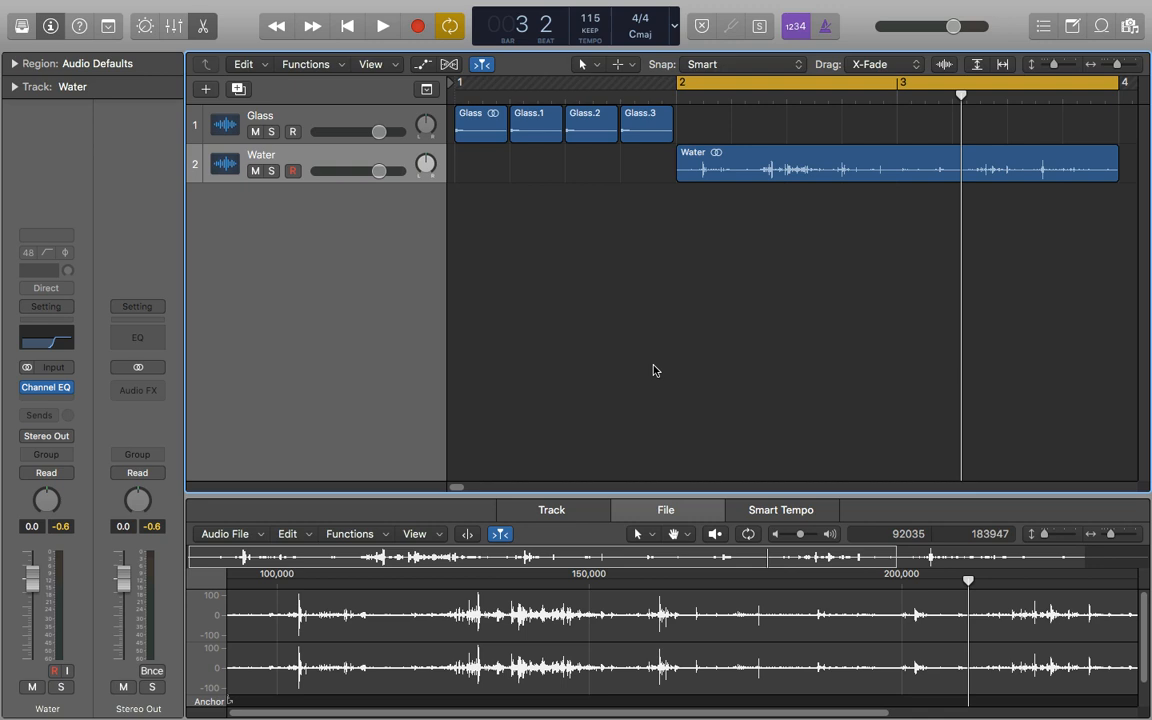
Add a stereo Space Designer reverb to the Water track after the Channel EQ
{"action": "left_click", "coordinate": [64, 403]}
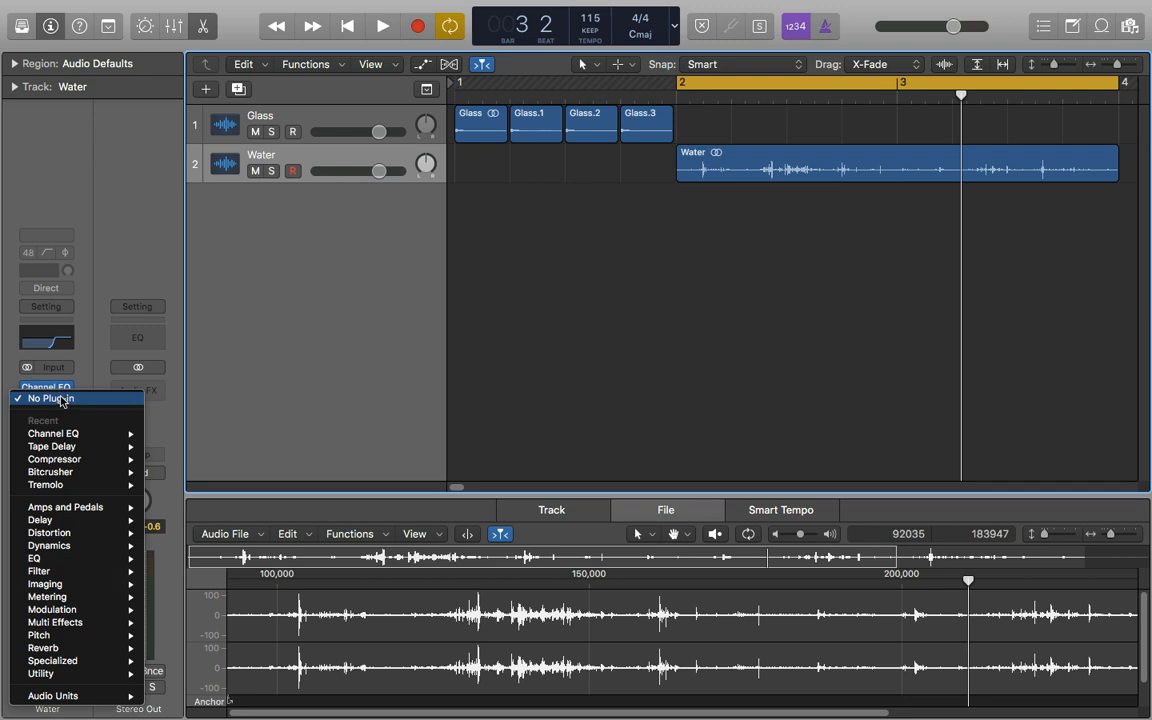
{"action": "mouse_move", "coordinate": [60, 648]}
{"action": "mouse_move", "coordinate": [205, 687]}
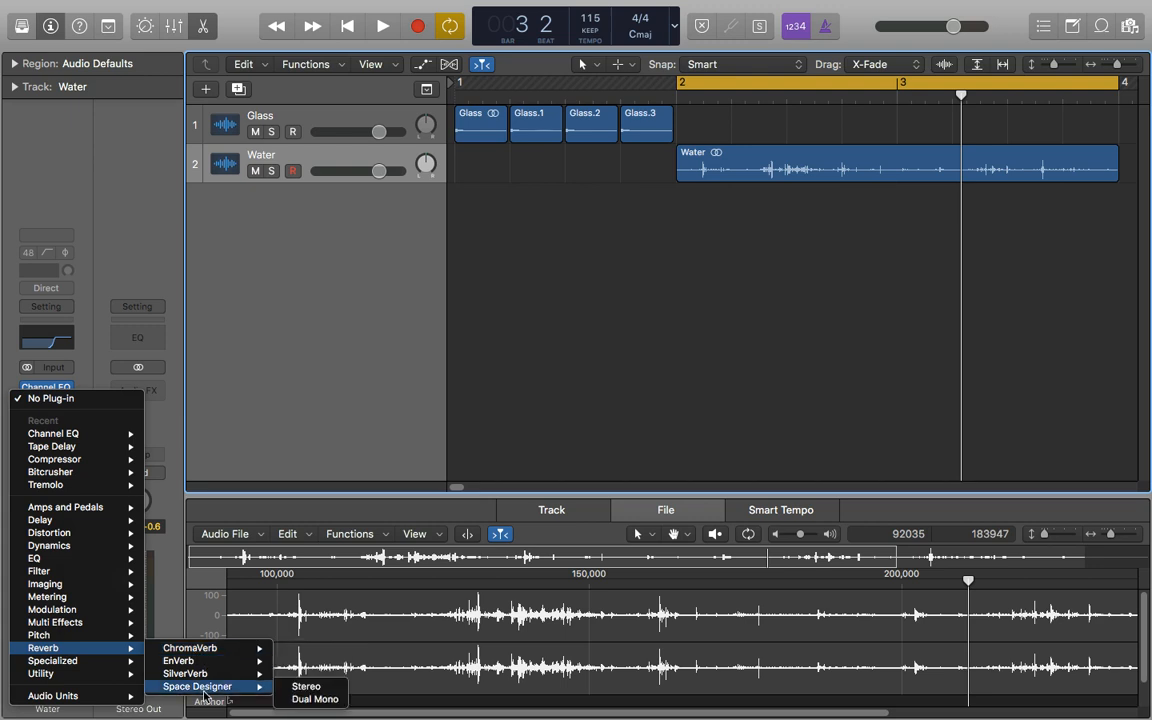
{"action": "left_click", "coordinate": [303, 687]}
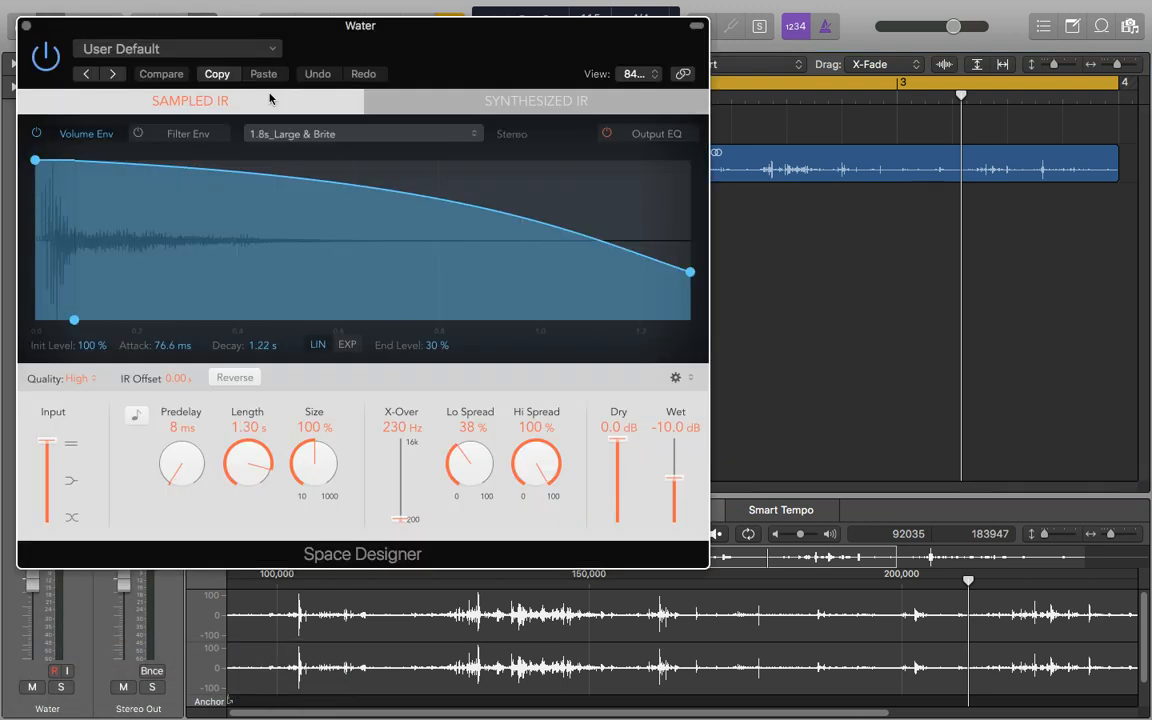
Load the Medium Spaces hall preset 2.0s Space Reverb in Space Designer
{"action": "left_click", "coordinate": [243, 52]}
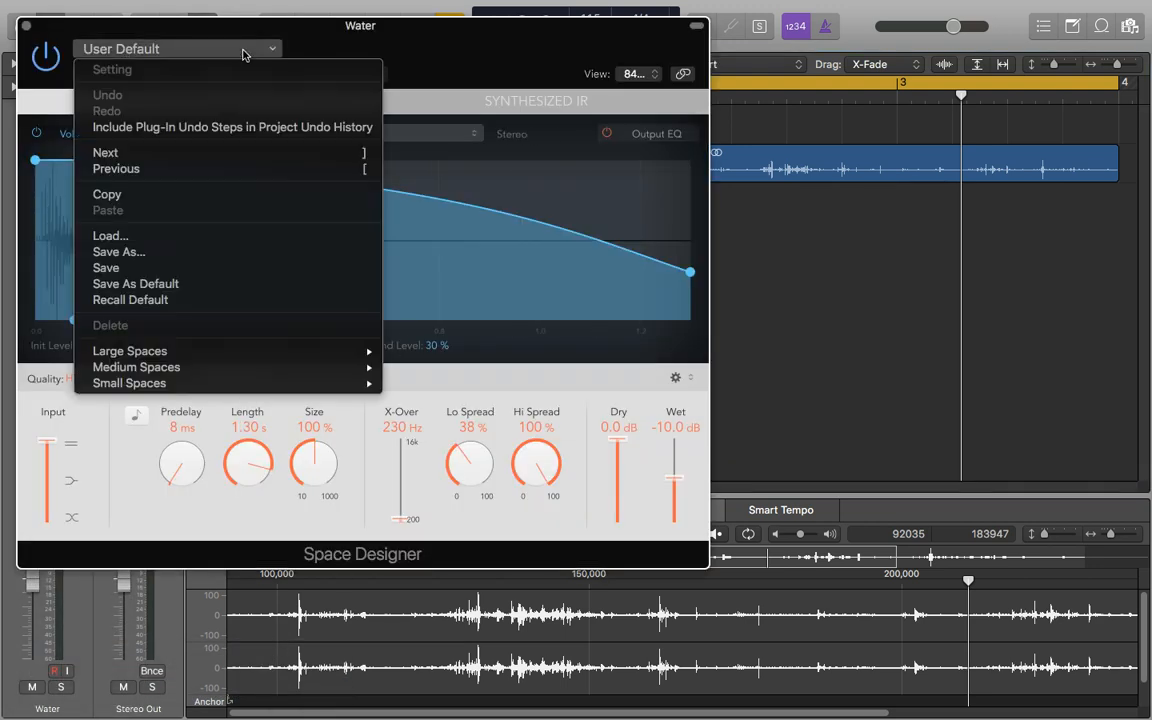
{"action": "mouse_move", "coordinate": [370, 367]}
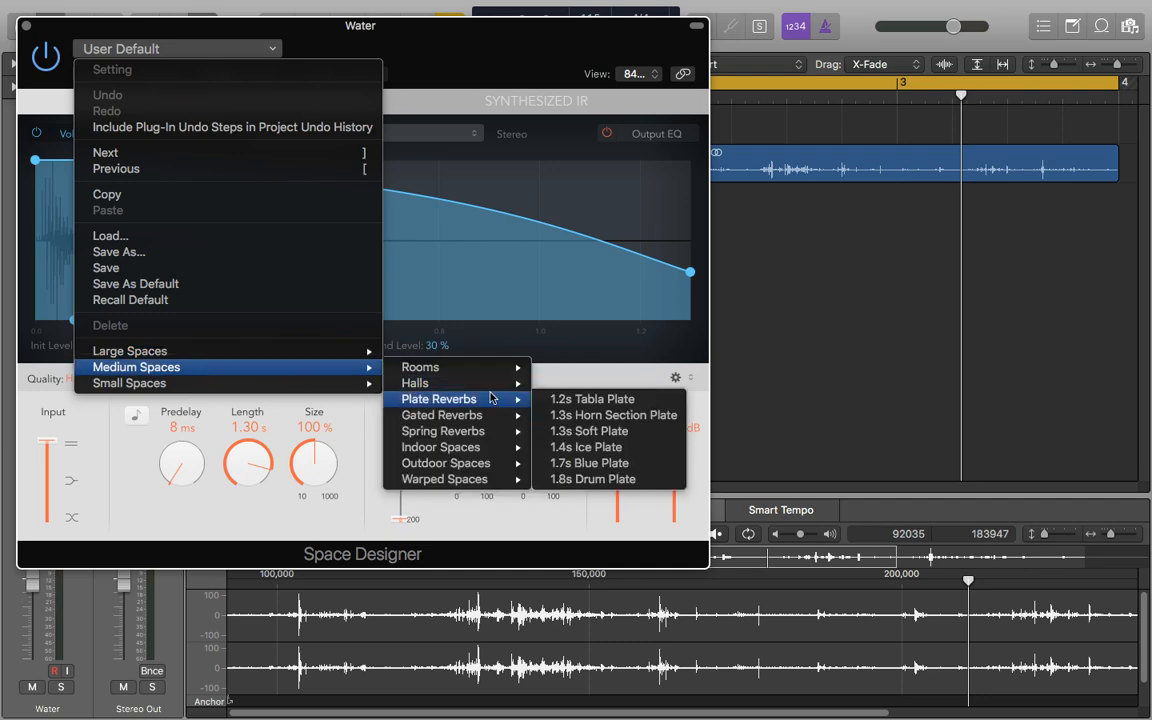
{"action": "mouse_move", "coordinate": [475, 383]}
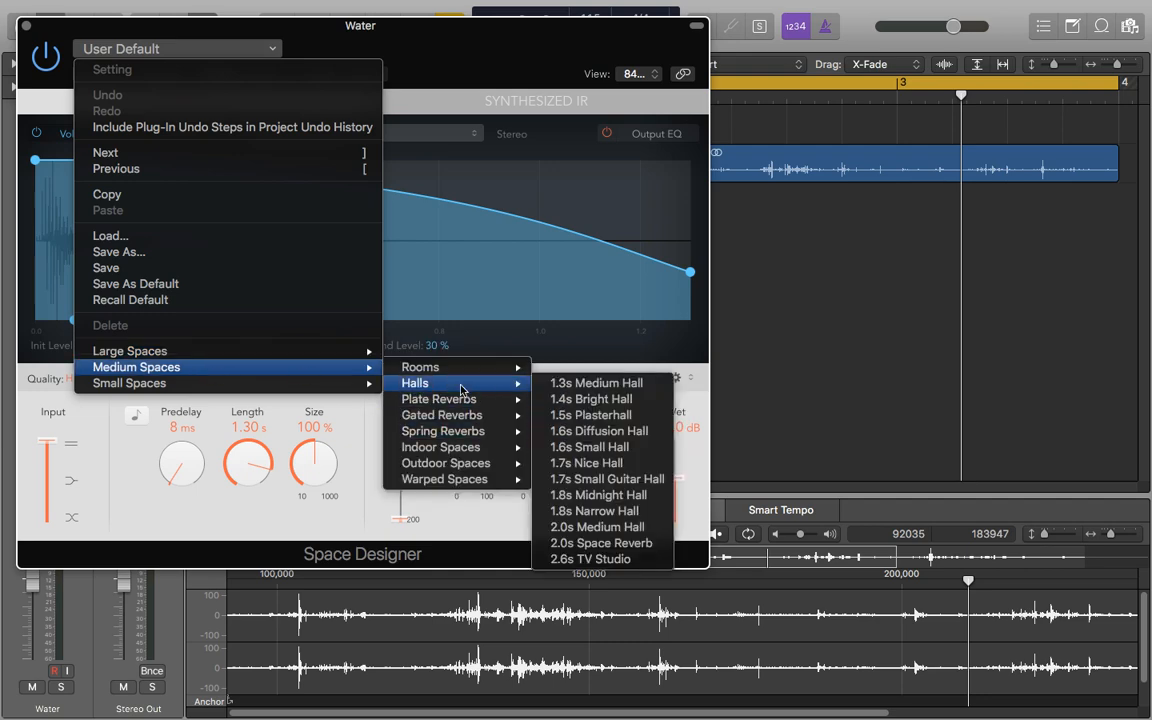
{"action": "left_click", "coordinate": [607, 545]}
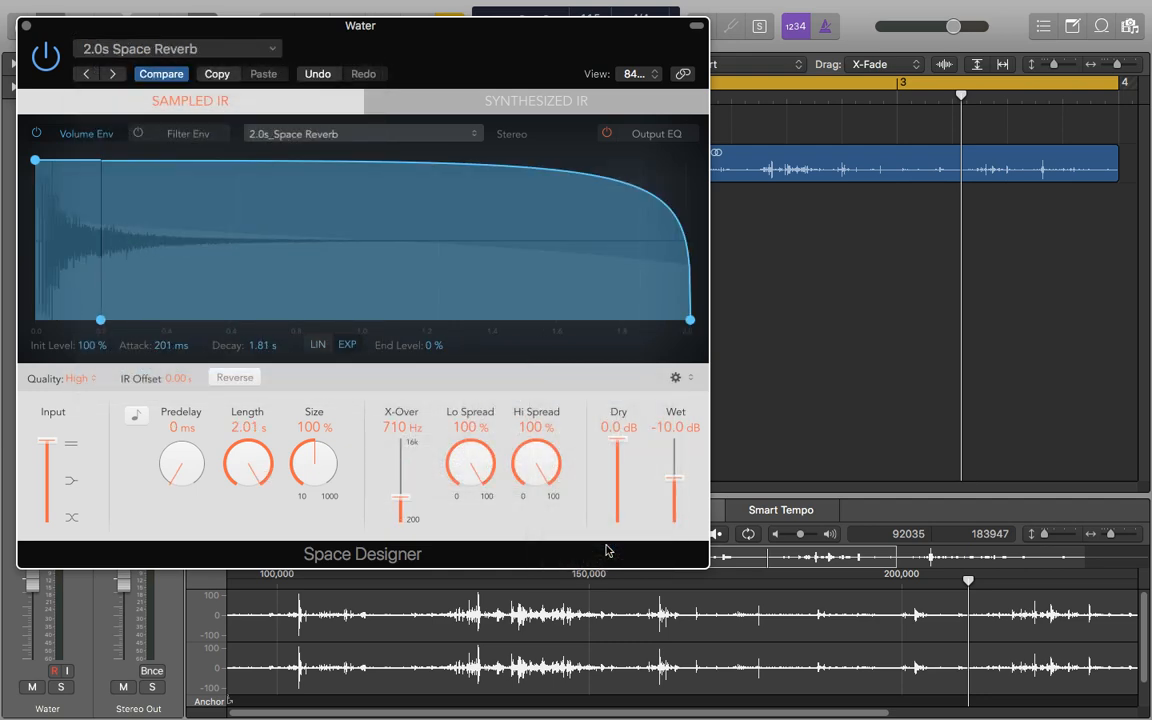
Play the Water loop and try the reverb with Dry at -12.5 dB and Wet at -7.2 dB
{"action": "key", "text": "space"}
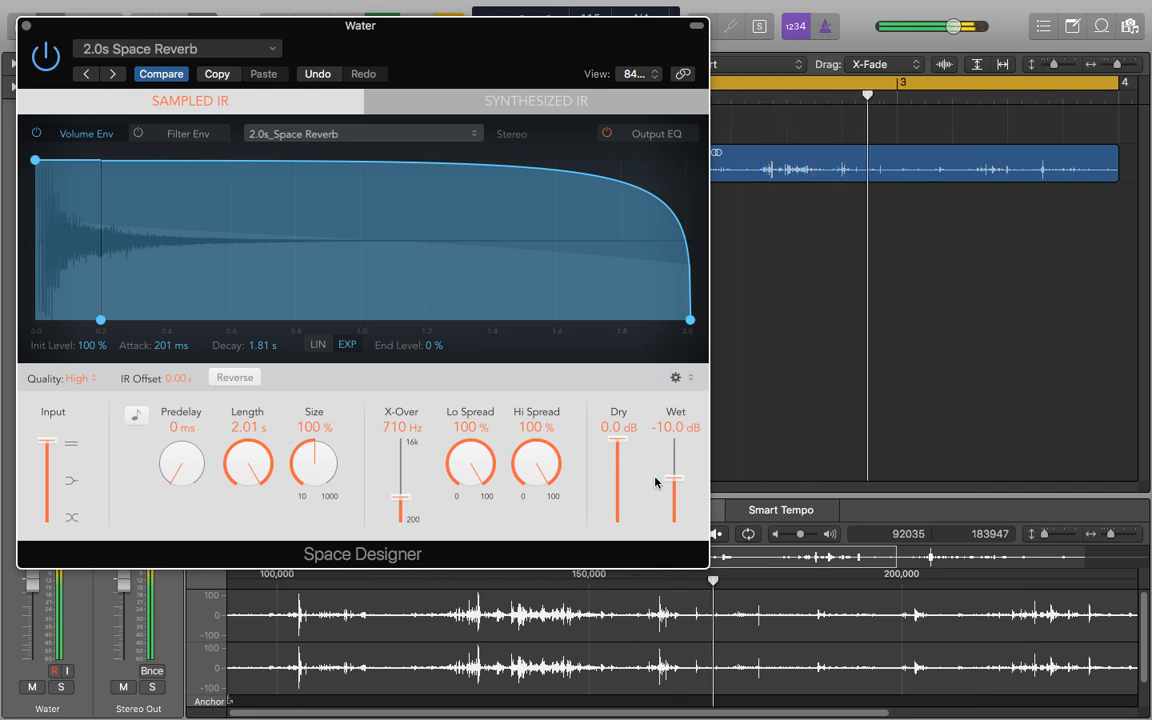
{"action": "left_click_drag", "start_coordinate": [617, 440], "coordinate": [676, 464]}
{"action": "left_click_drag", "start_coordinate": [617, 496], "coordinate": [617, 483]}
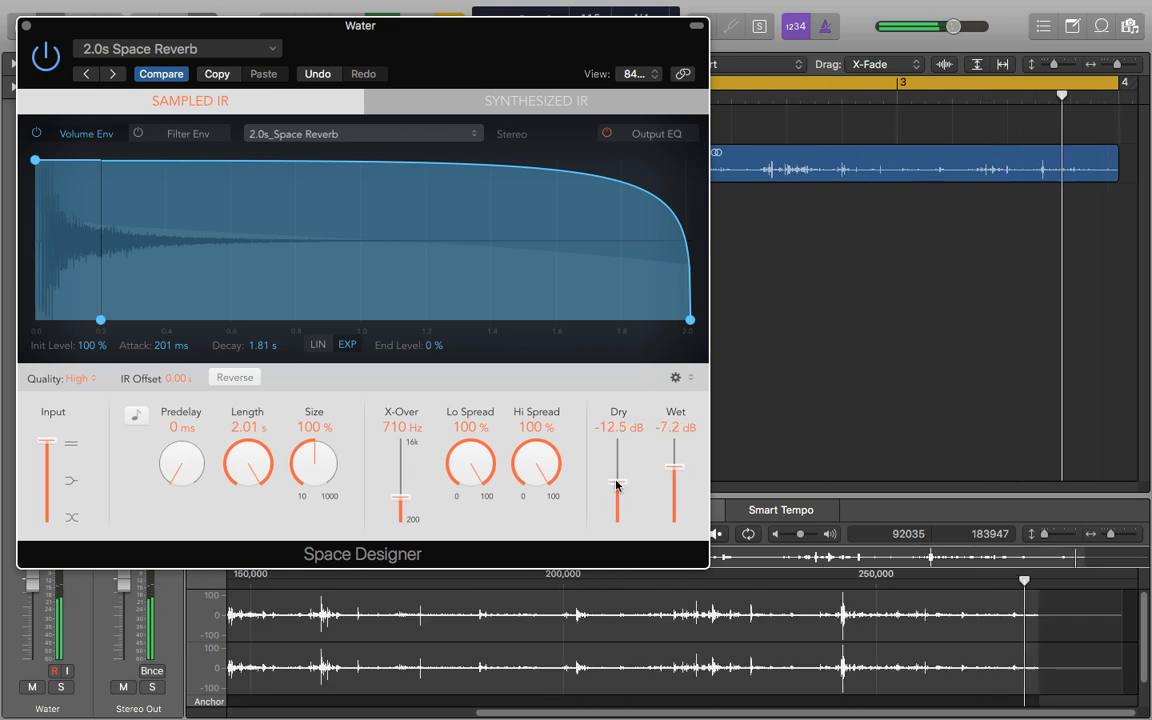
Switch the reverb to the 2.6s TV Studio preset and set Dry to -8.4 dB, Wet to -9.0 dB and Length to 1.32 s
{"action": "left_click", "coordinate": [112, 75]}
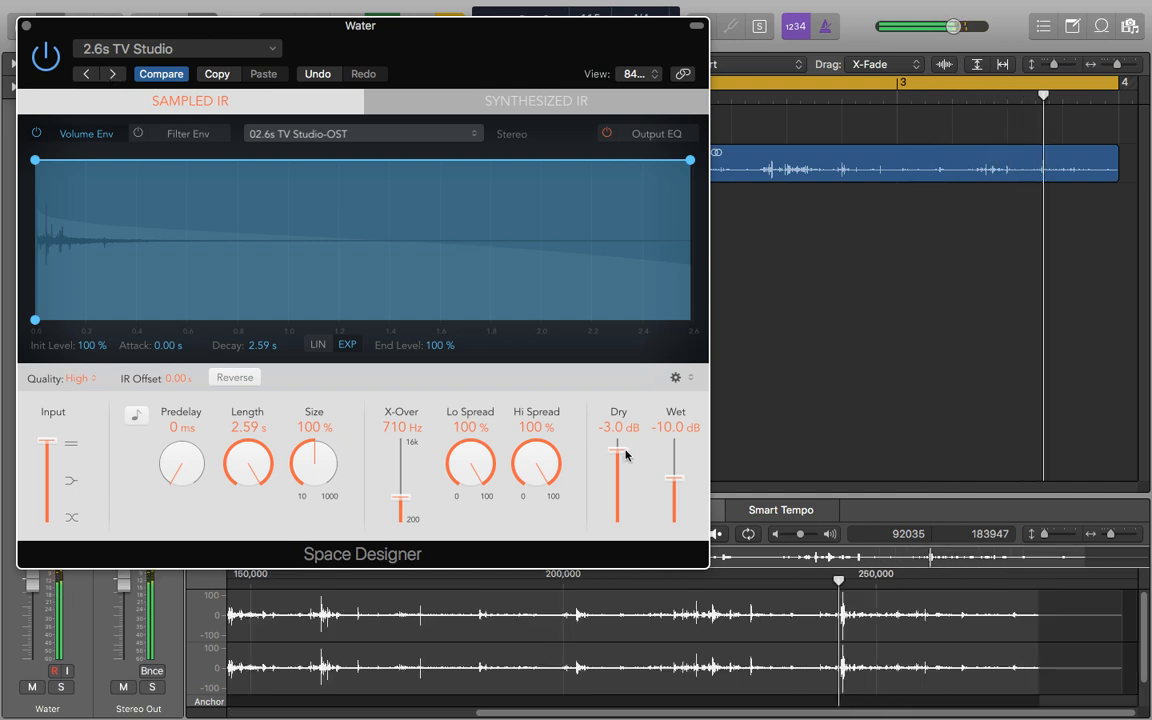
{"action": "left_click_drag", "start_coordinate": [617, 450], "coordinate": [617, 477]}
{"action": "left_click_drag", "start_coordinate": [256, 470], "coordinate": [257, 527]}
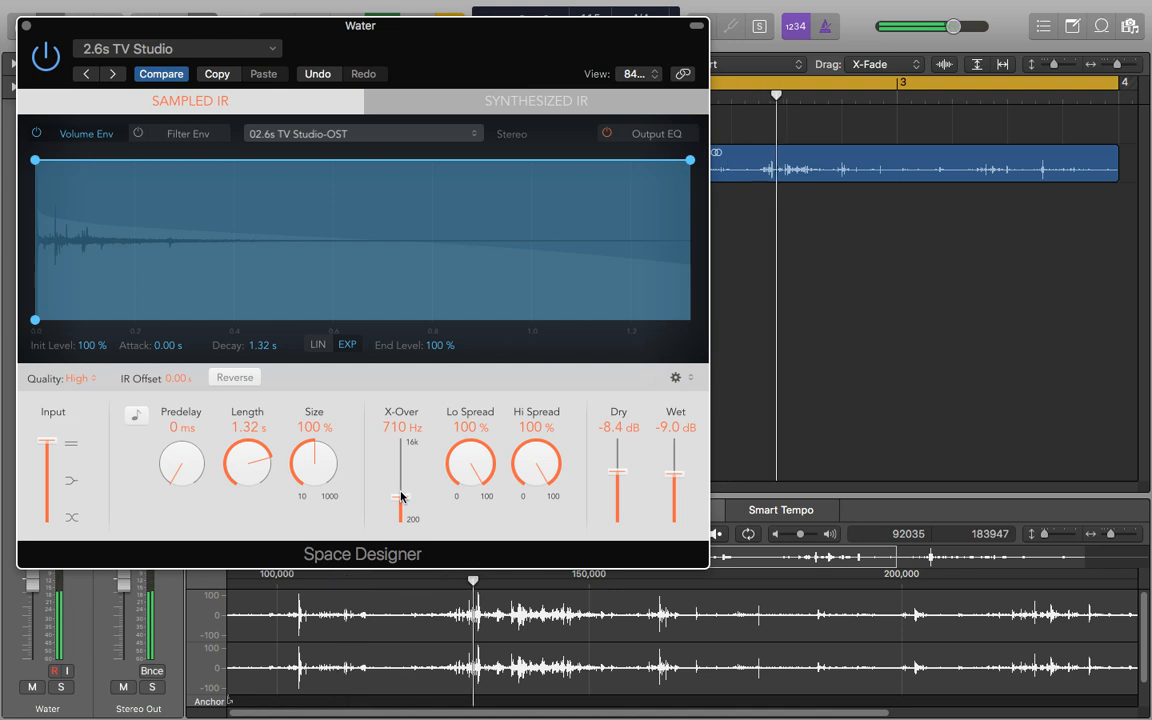
Enable the low cut in the reverb's Output EQ with a 12dB/Oct slope and a frequency of 1600 Hz
{"action": "left_click", "coordinate": [617, 136]}
{"action": "left_click", "coordinate": [80, 165]}
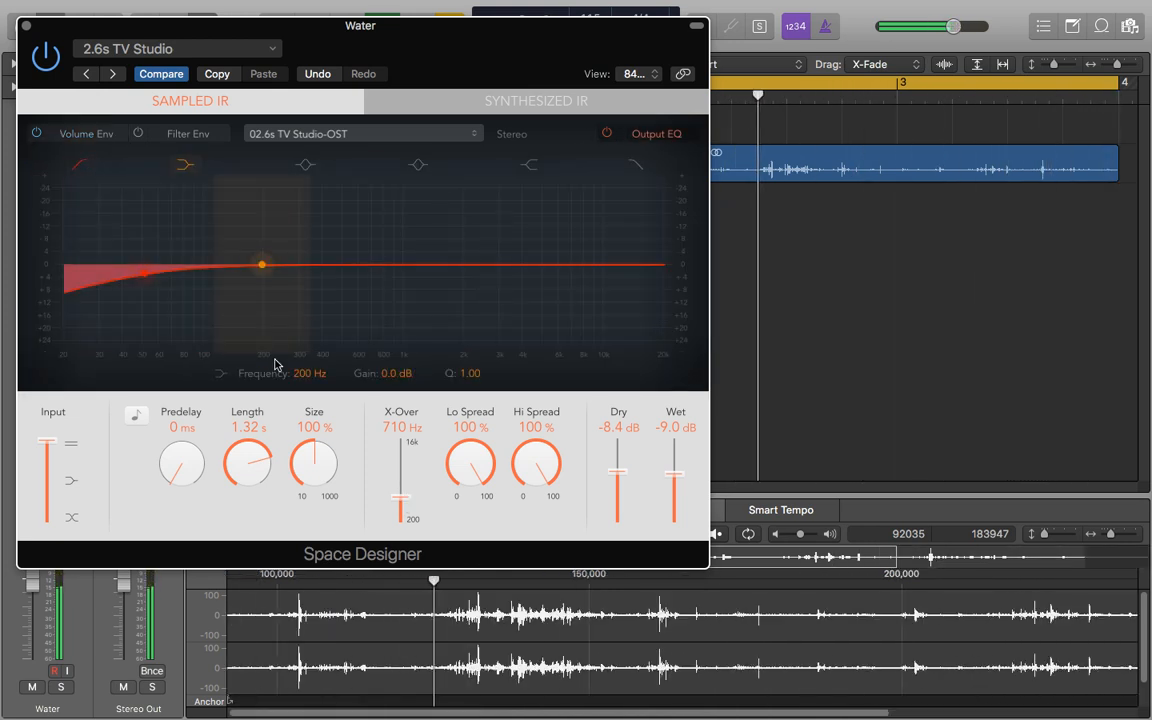
{"action": "left_click", "coordinate": [405, 373]}
{"action": "left_click", "coordinate": [395, 390]}
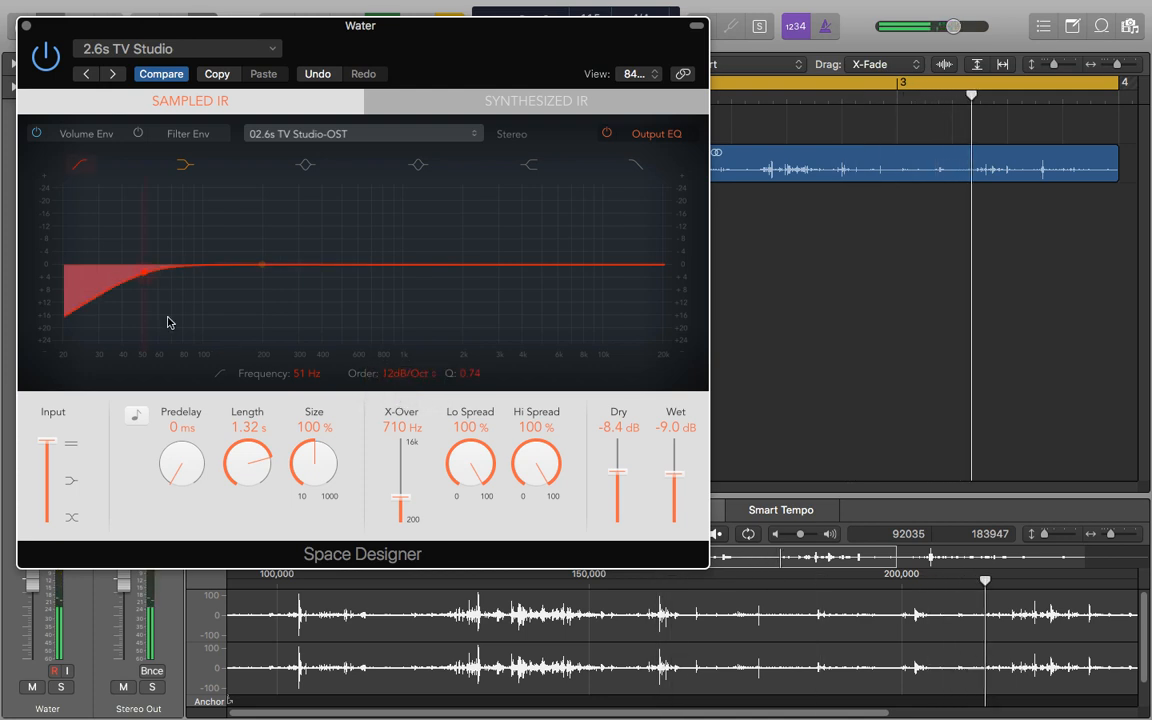
{"action": "left_click_drag", "start_coordinate": [307, 374], "coordinate": [304, 174]}
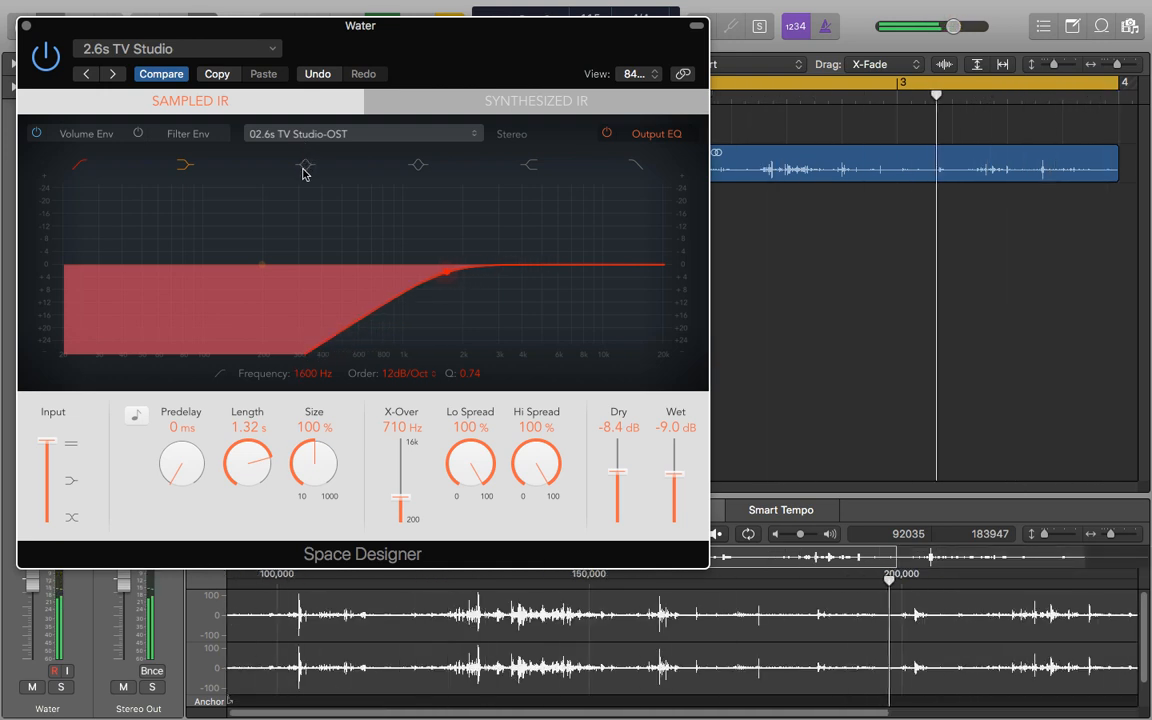
Reopen Space Designer and lower Wet to -9.6 dB during playback, closing the reverb and stopping the loop at the end
{"action": "left_click", "coordinate": [26, 25]}
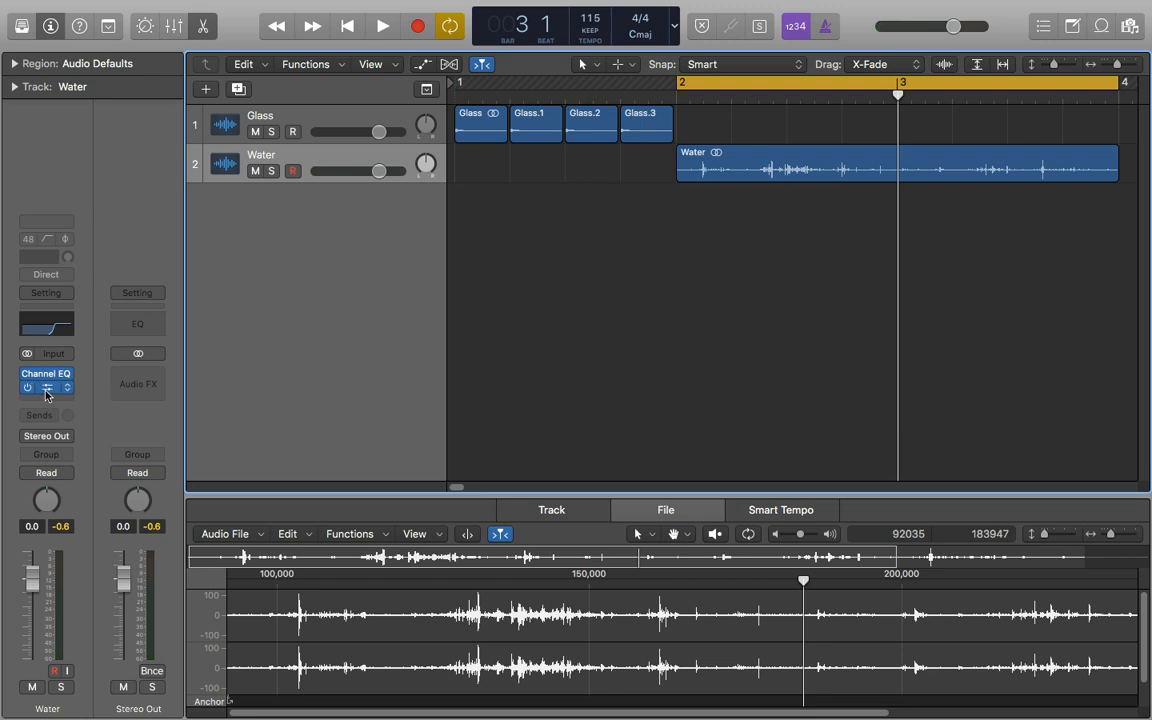
{"action": "left_click", "coordinate": [46, 387]}
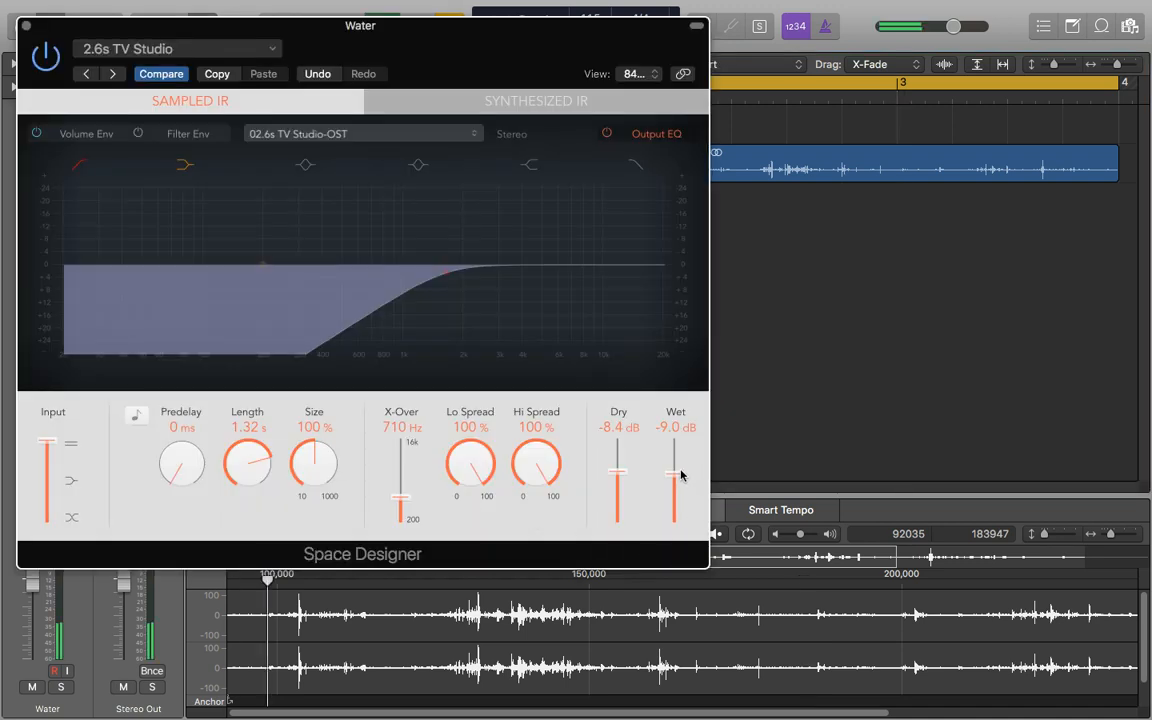
{"action": "mouse_move", "coordinate": [675, 476]}
{"action": "left_mouse_down"}
{"action": "mouse_move", "coordinate": [674, 452]}
{"action": "mouse_move", "coordinate": [675, 492]}
{"action": "mouse_move", "coordinate": [674, 473]}
{"action": "left_mouse_up"}
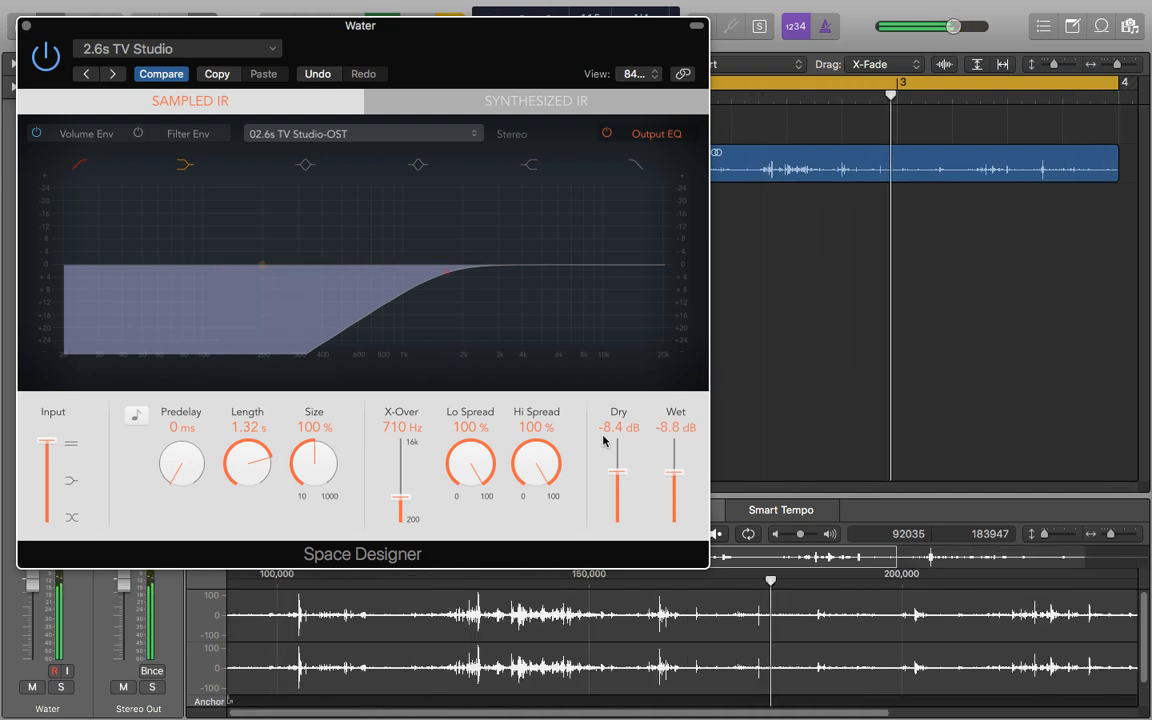
{"action": "left_click_drag", "start_coordinate": [676, 478], "coordinate": [675, 481]}
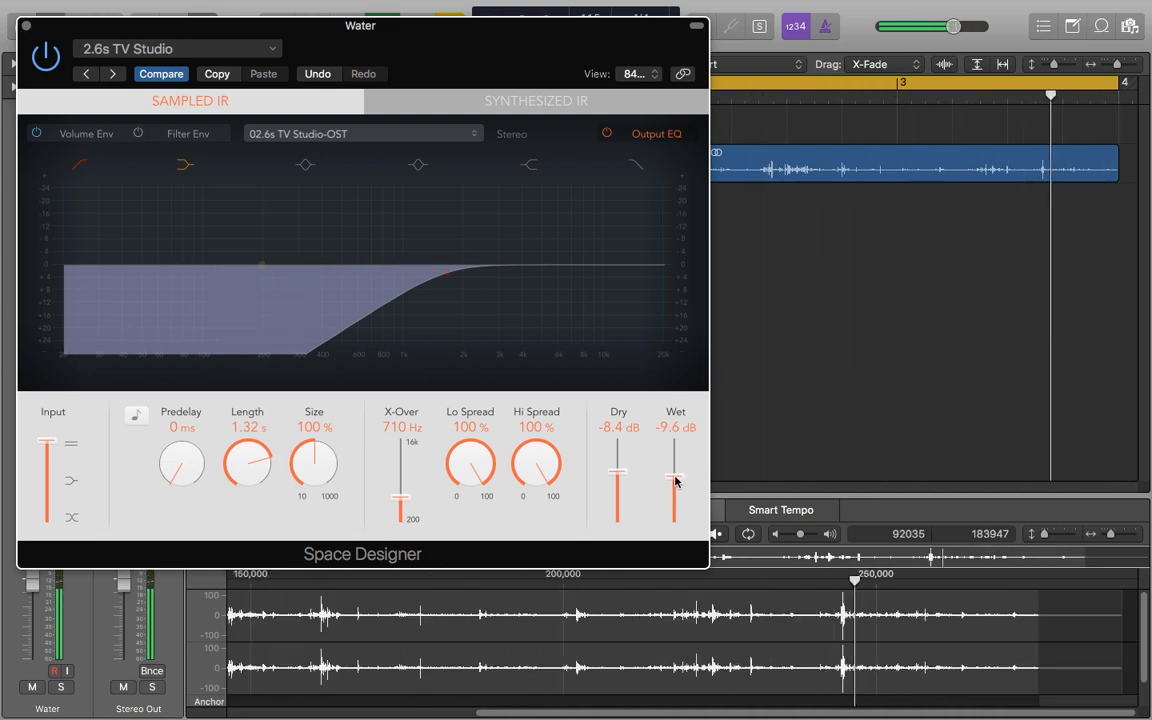
{"action": "left_click", "coordinate": [26, 26]}
{"action": "key", "text": "space"}
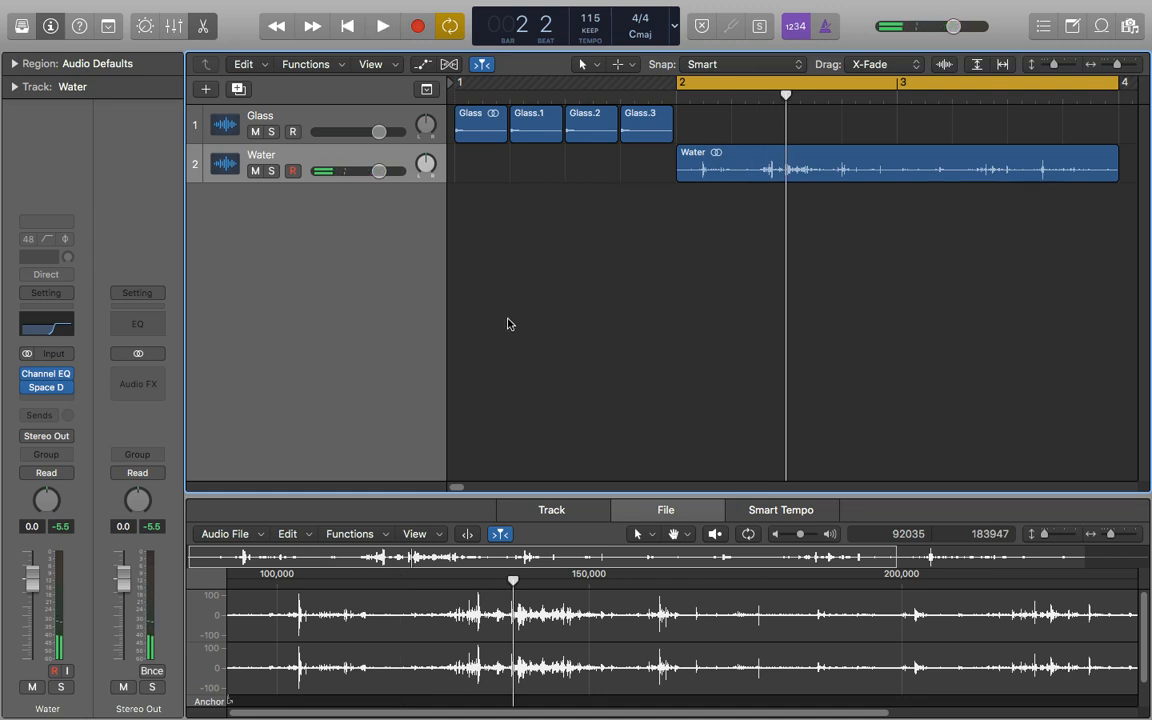
Add a Tremolo modulation effect to the Water track after the reverb and play the loop through it
{"action": "left_click", "coordinate": [69, 399]}
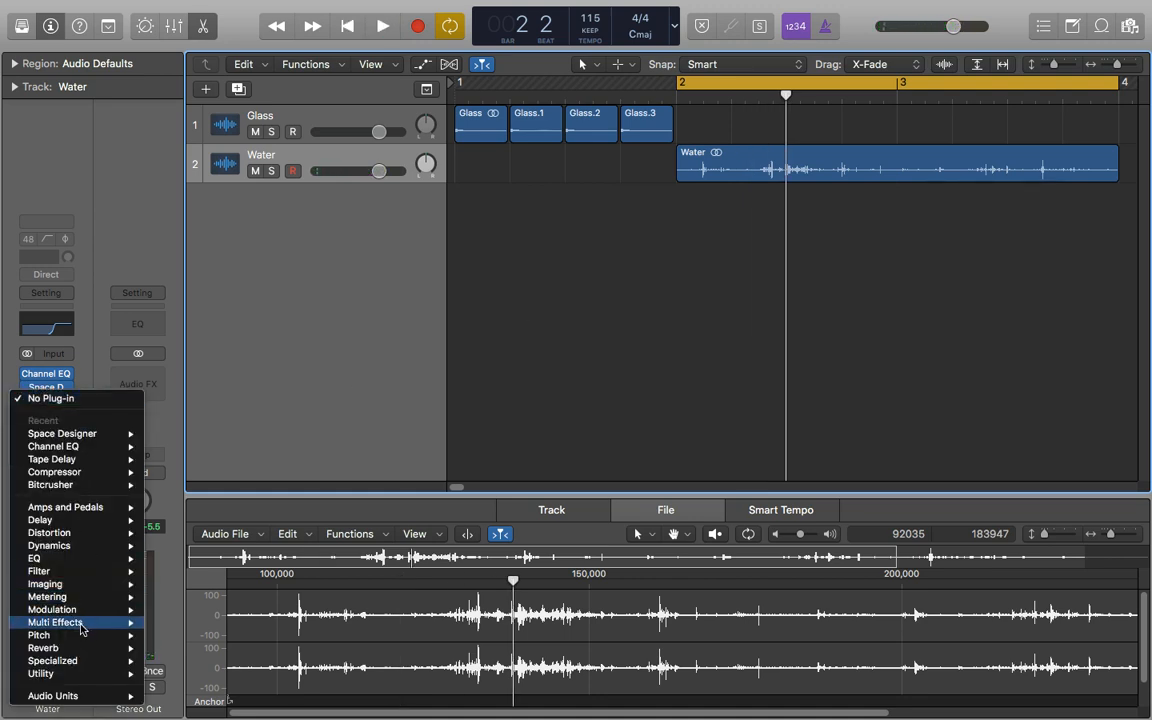
{"action": "mouse_move", "coordinate": [75, 609]}
{"action": "mouse_move", "coordinate": [236, 617]}
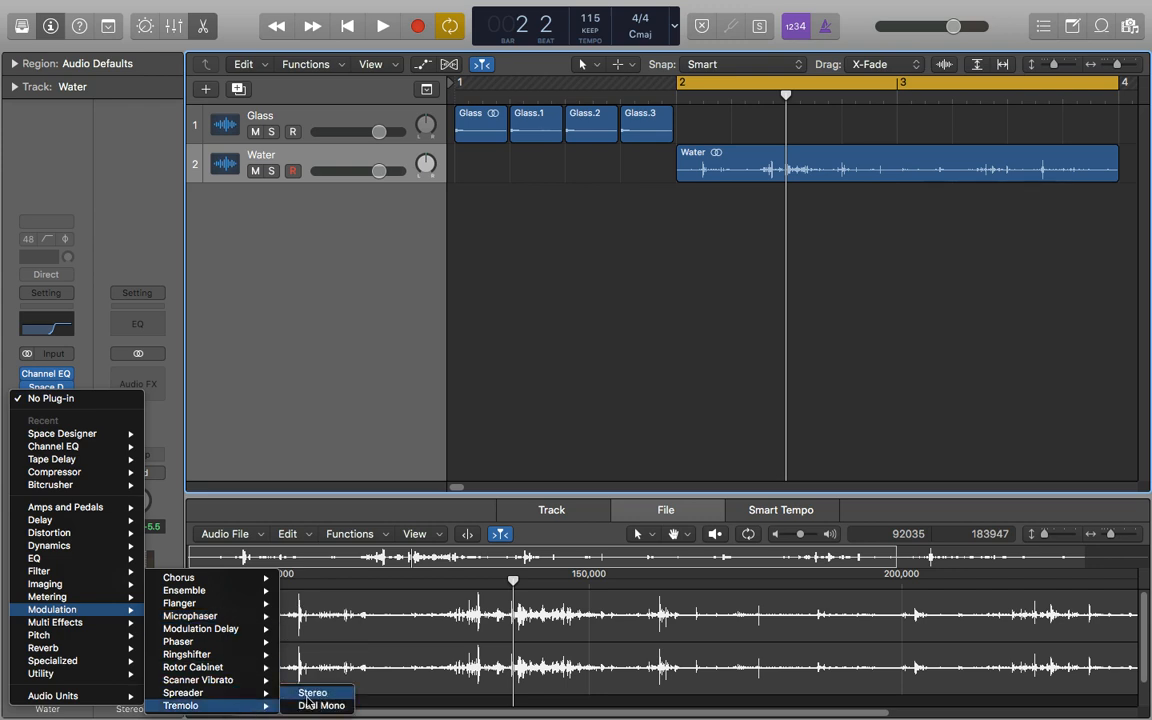
{"action": "left_click", "coordinate": [307, 702]}
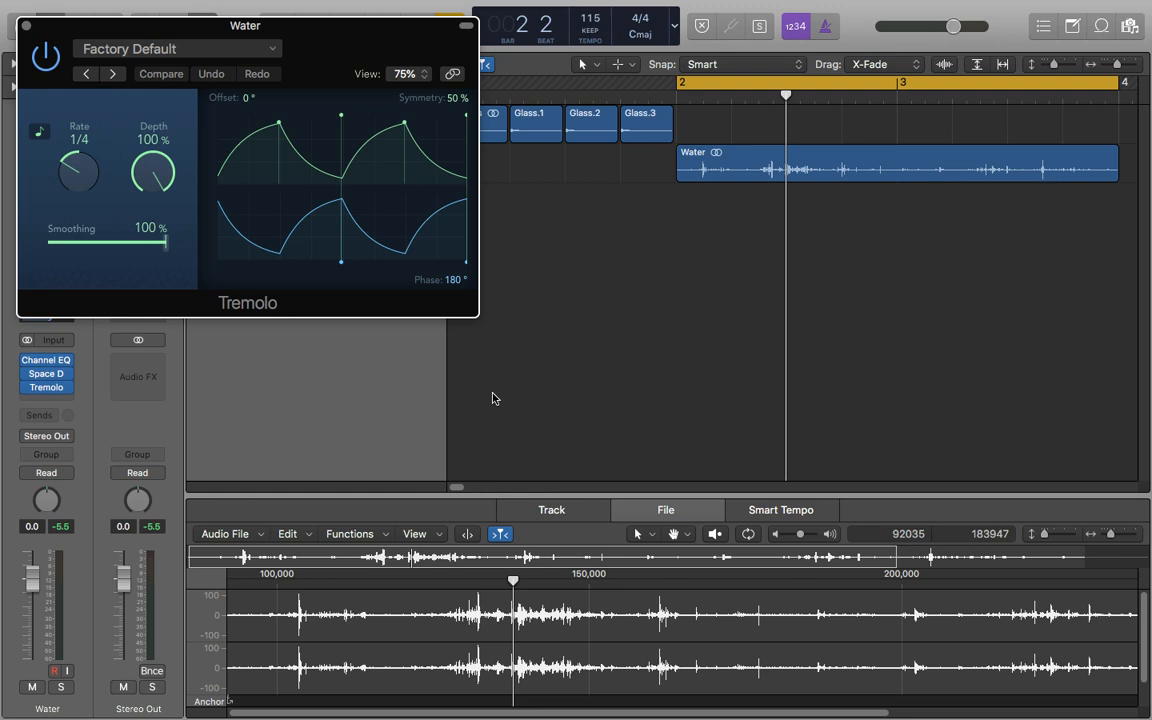
{"action": "key", "text": "space"}
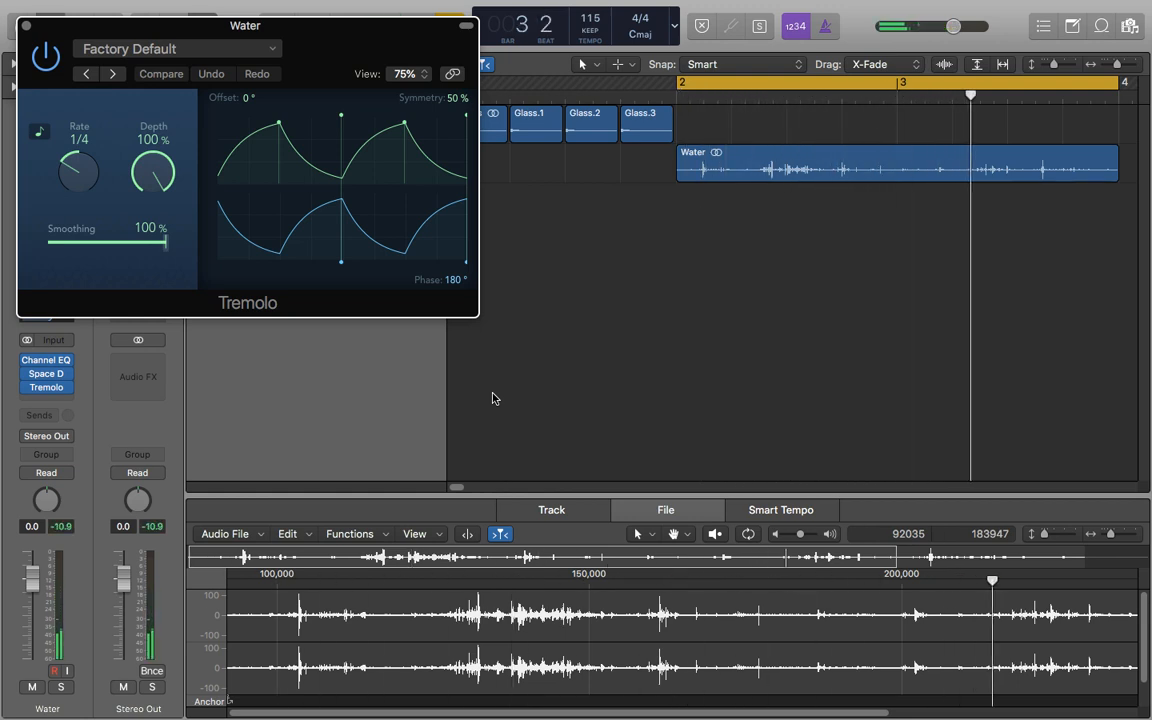
Load the Mono Tremolo preset and play the Water loop with it
{"action": "left_click", "coordinate": [242, 49]}
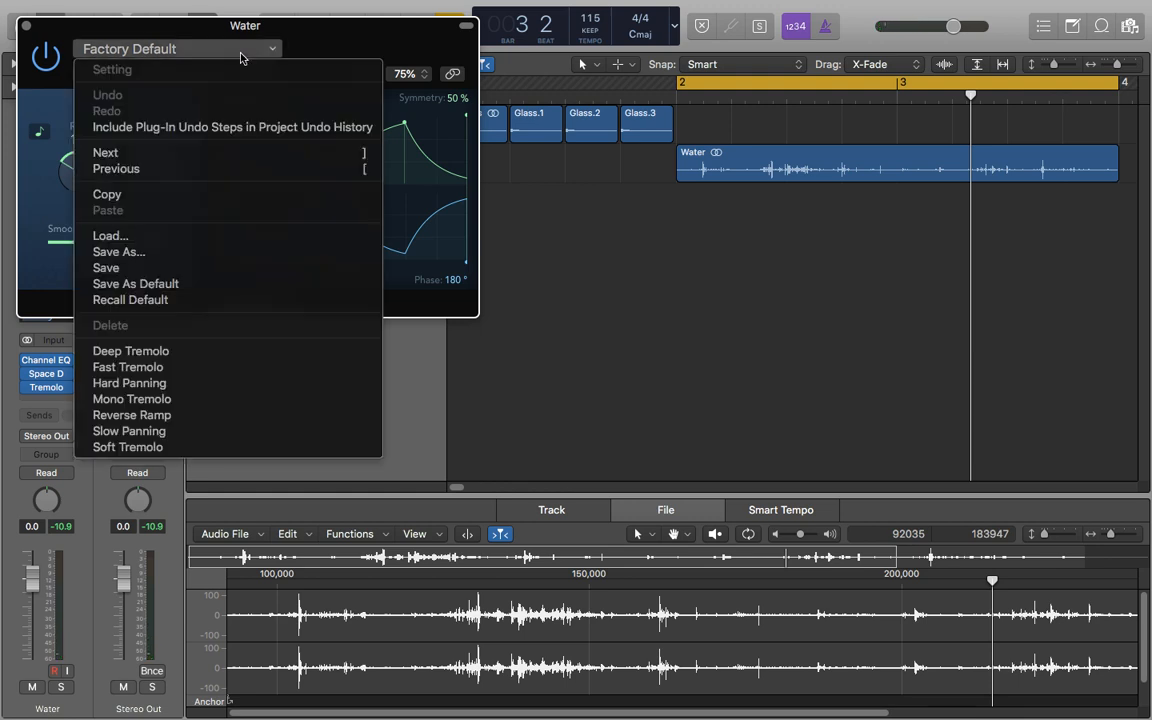
{"action": "left_click", "coordinate": [161, 399]}
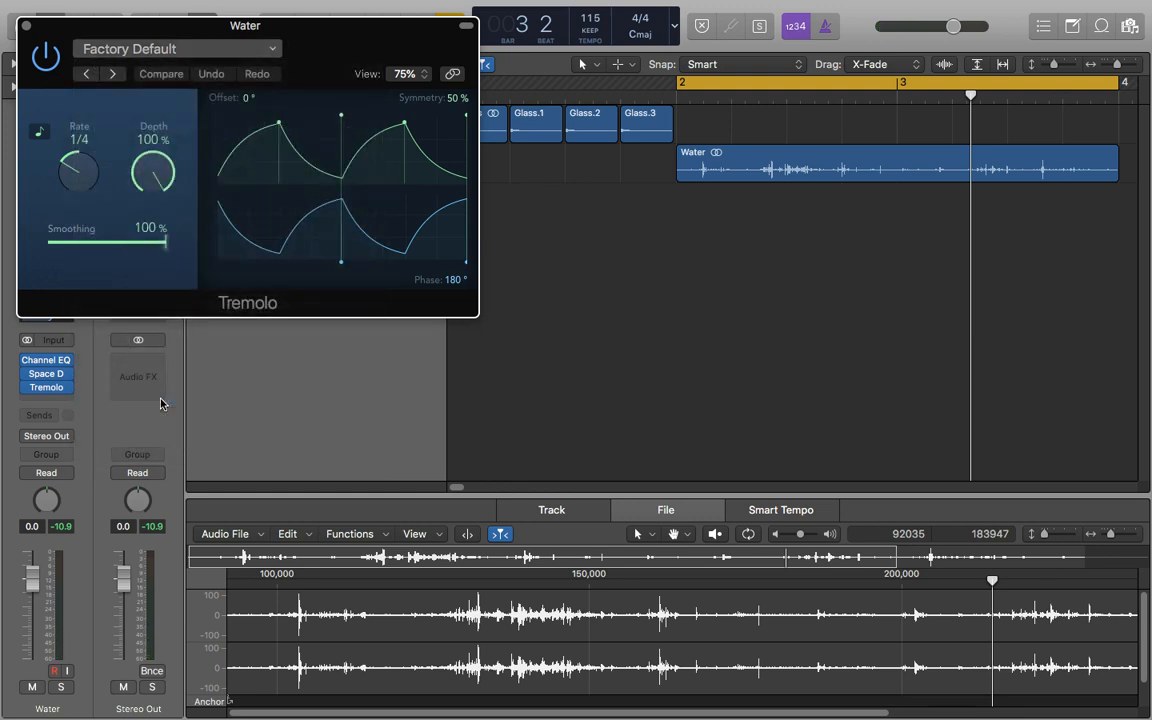
{"action": "key", "text": "space"}
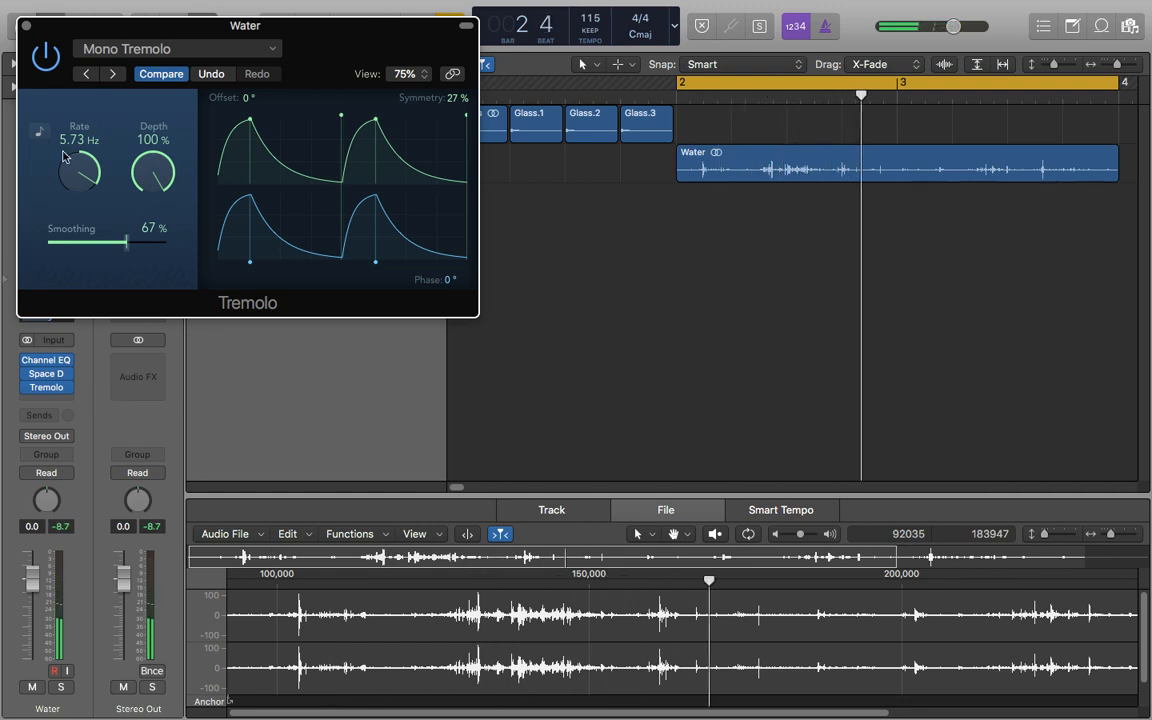
Sync the tremolo rate to the tempo at 1/4 and set Smoothing to 51%
{"action": "left_click", "coordinate": [41, 131]}
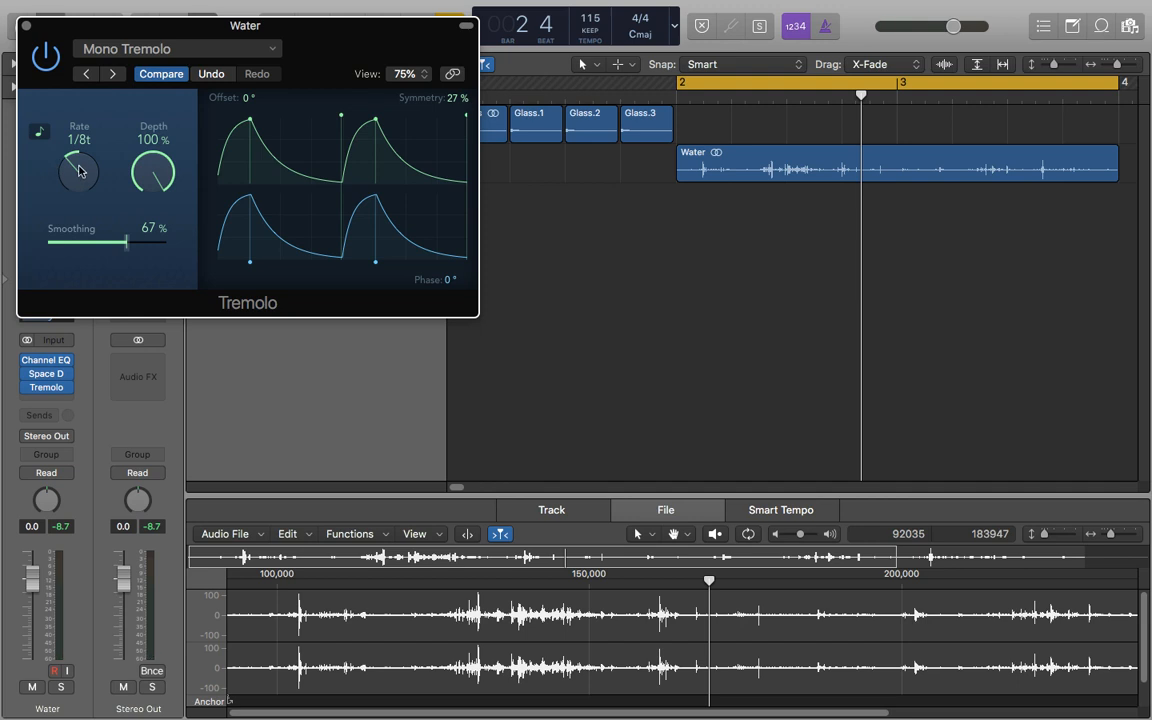
{"action": "left_click_drag", "start_coordinate": [79, 171], "coordinate": [73, 184]}
{"action": "left_click_drag", "start_coordinate": [127, 247], "coordinate": [97, 250]}
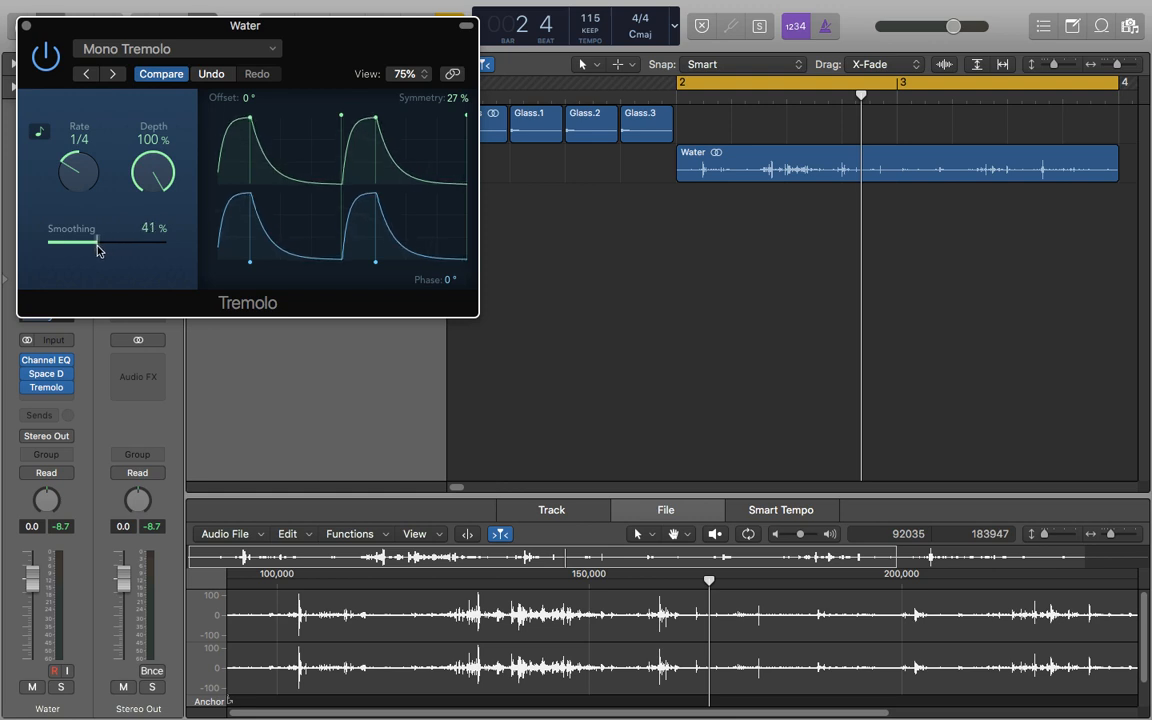
{"action": "key", "text": "space"}
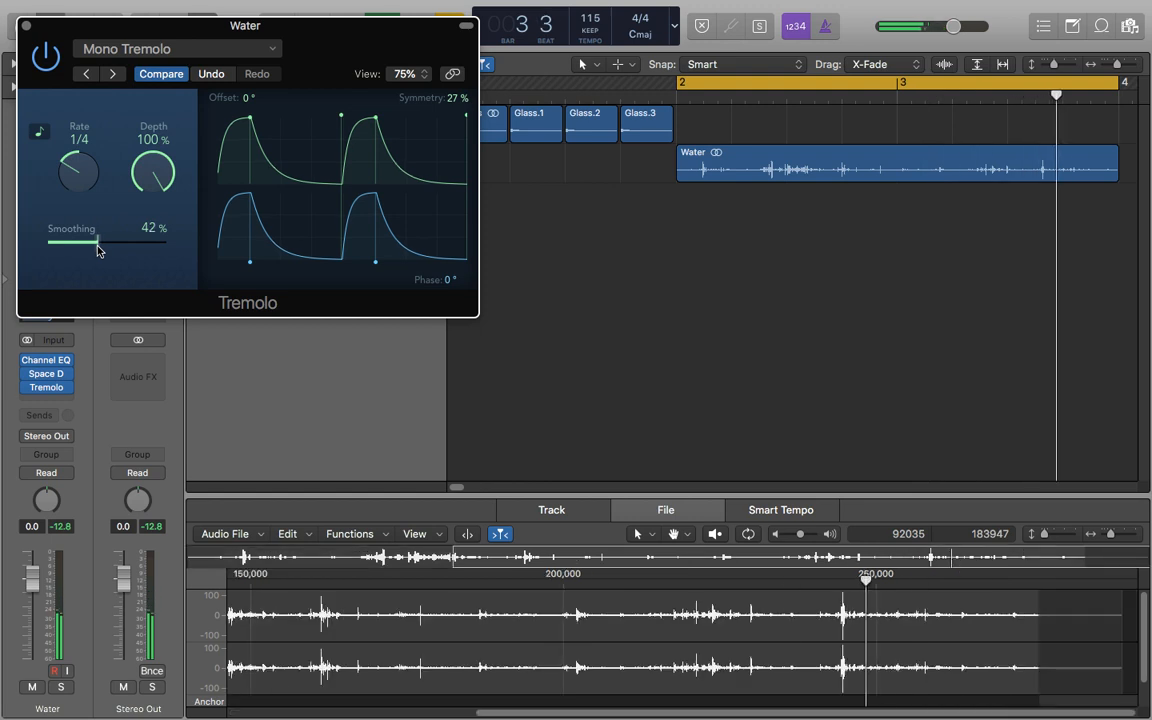
{"action": "left_click_drag", "start_coordinate": [97, 250], "coordinate": [108, 252]}
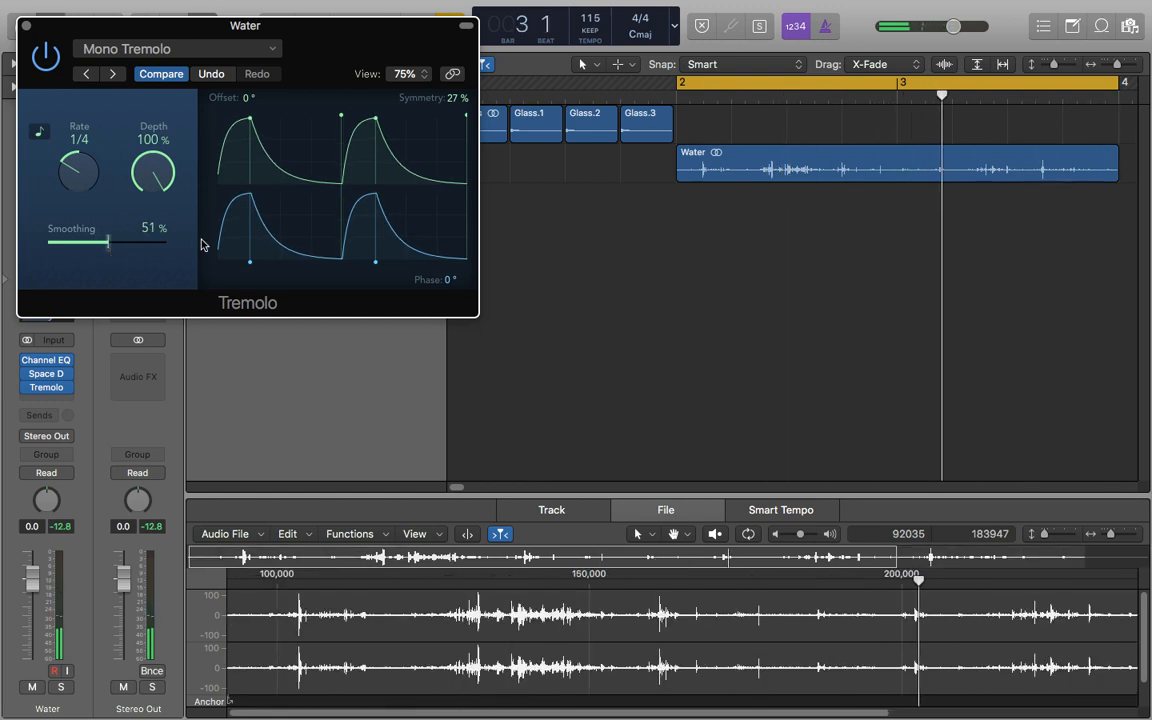
Raise the tremolo's Symmetry to 68% while checking the sound with the loop playing
{"action": "left_click_drag", "start_coordinate": [369, 138], "coordinate": [440, 23]}
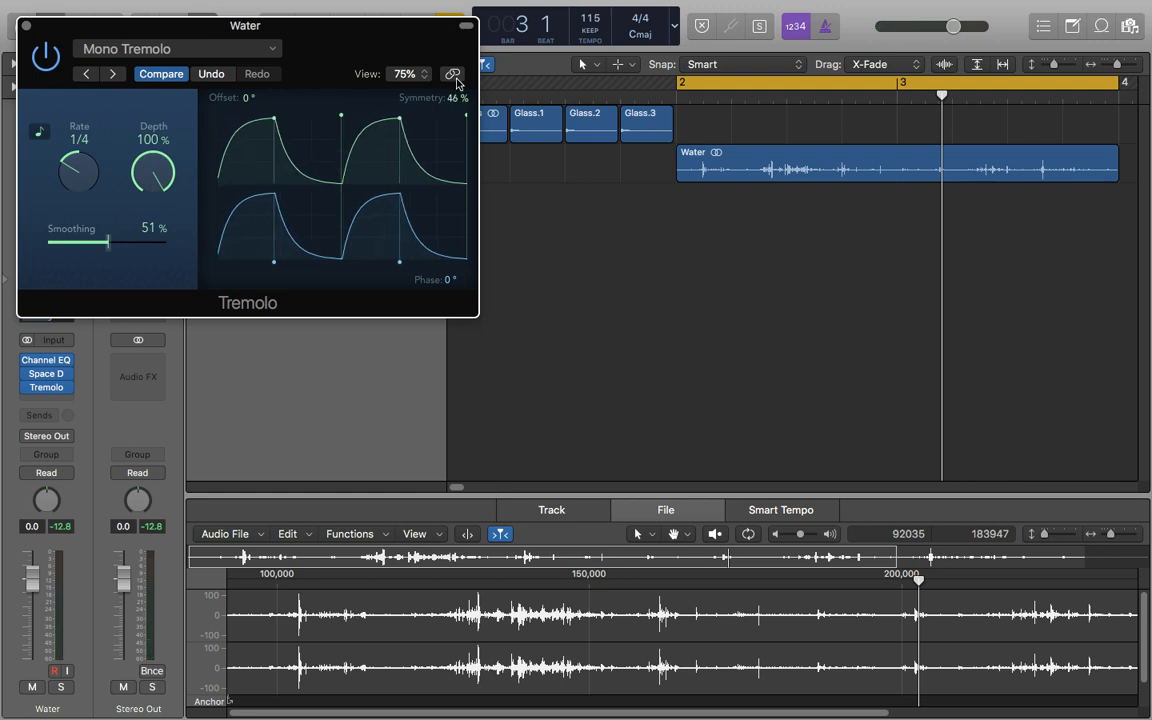
{"action": "left_click_drag", "start_coordinate": [456, 98], "coordinate": [453, 63]}
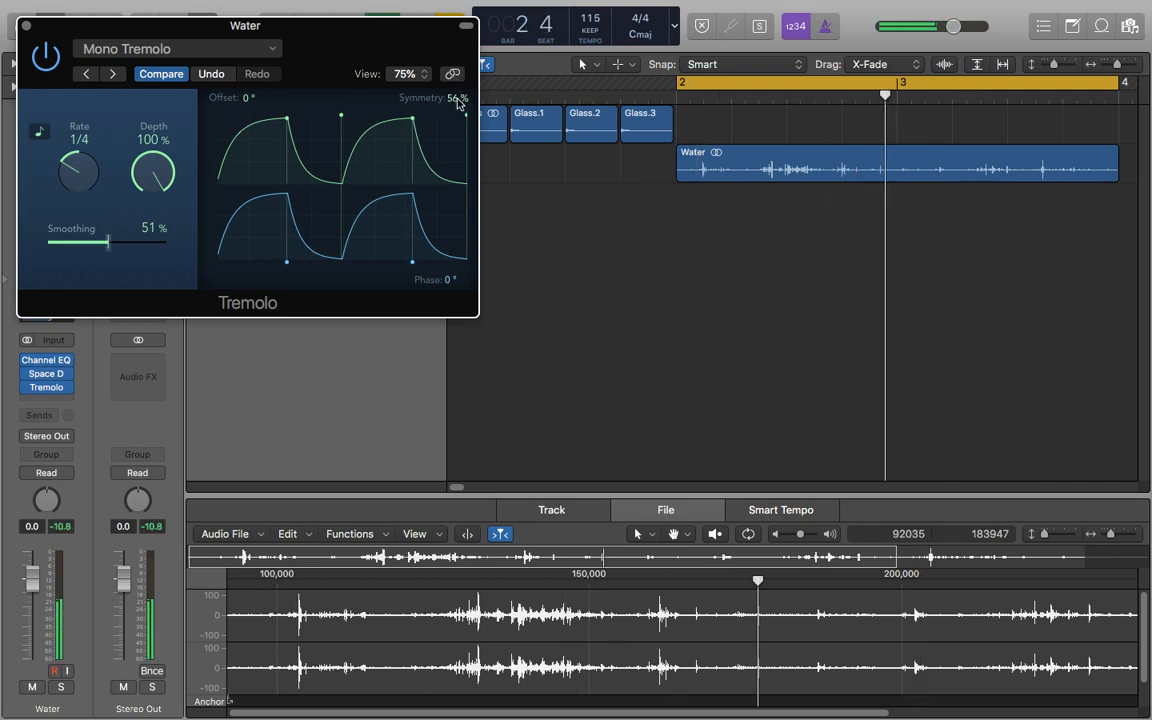
{"action": "left_click_drag", "start_coordinate": [457, 100], "coordinate": [455, 57]}
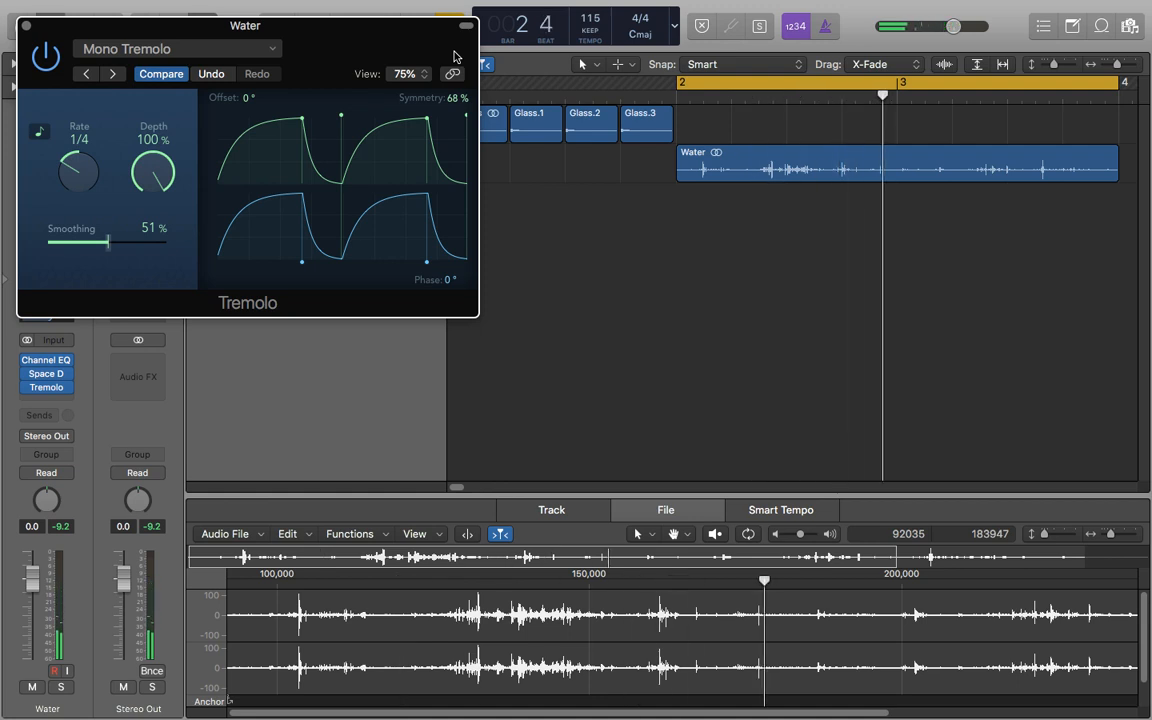
Close the tremolo window and insert Amp Designer on the Water track between the Channel EQ and Space Designer
{"action": "key", "text": "super+w"}
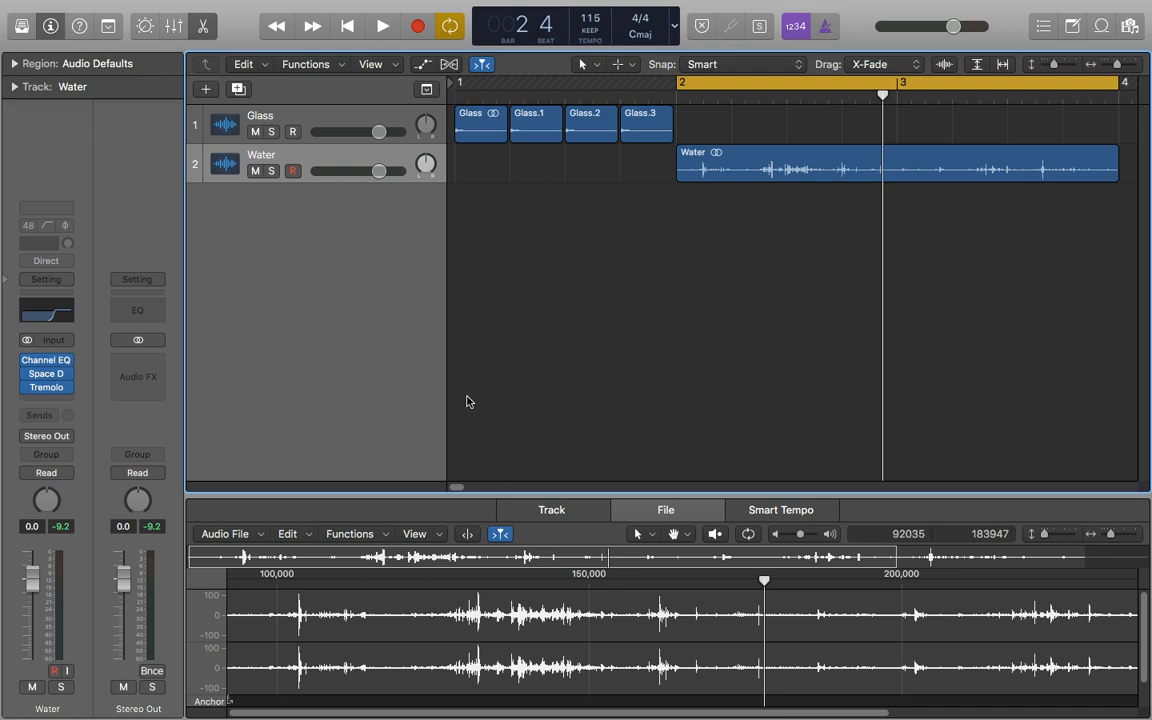
{"action": "mouse_move", "coordinate": [47, 380]}
{"action": "left_click", "coordinate": [49, 370]}
{"action": "mouse_move", "coordinate": [107, 487]}
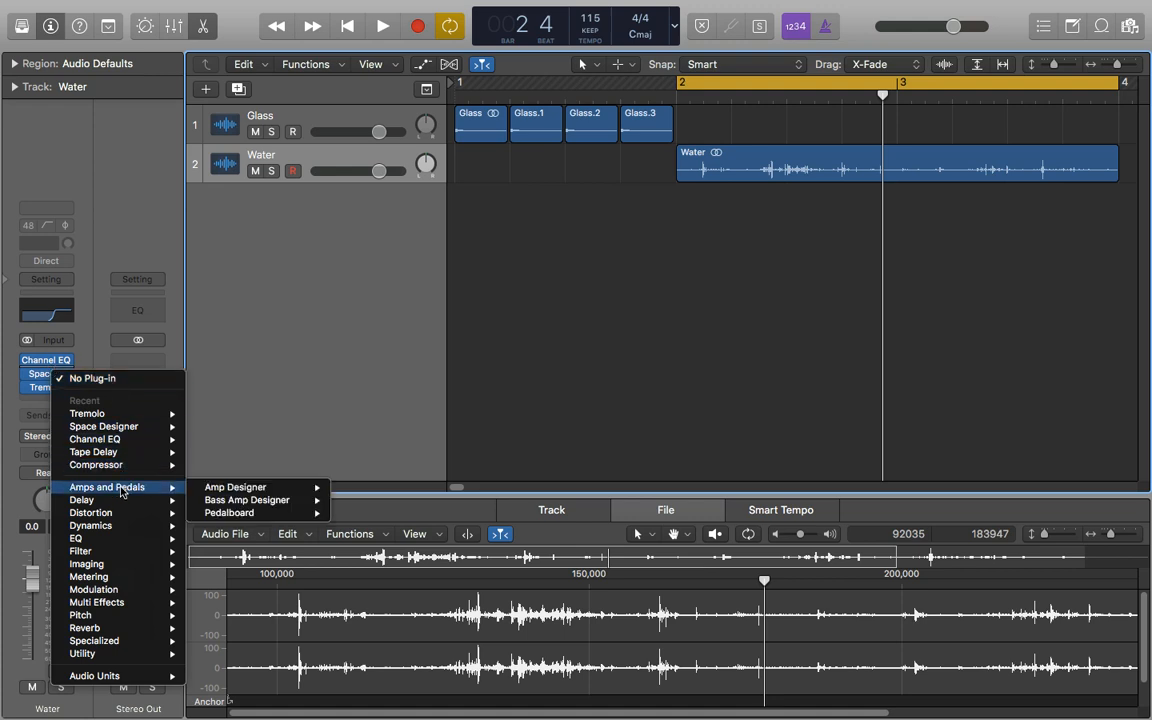
{"action": "mouse_move", "coordinate": [237, 490]}
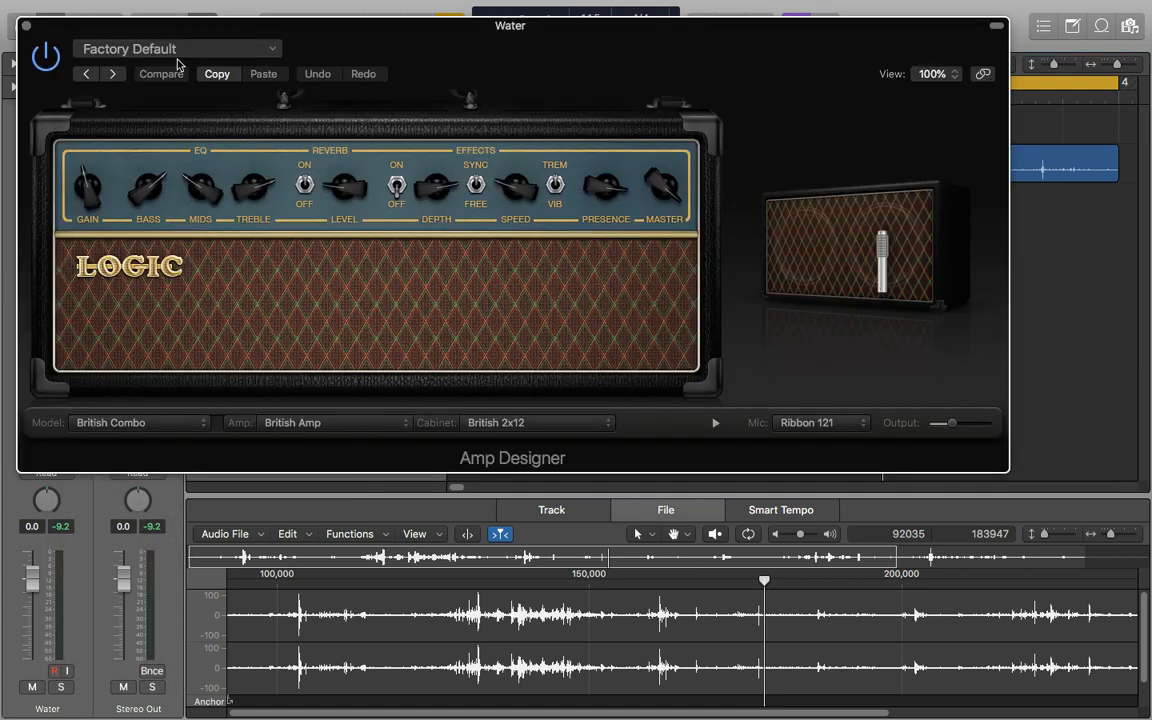
Load the Clean Country Reverb preset from Amp Designer's 01 Clean category
{"action": "left_click", "coordinate": [178, 50]}
{"action": "mouse_move", "coordinate": [185, 347]}
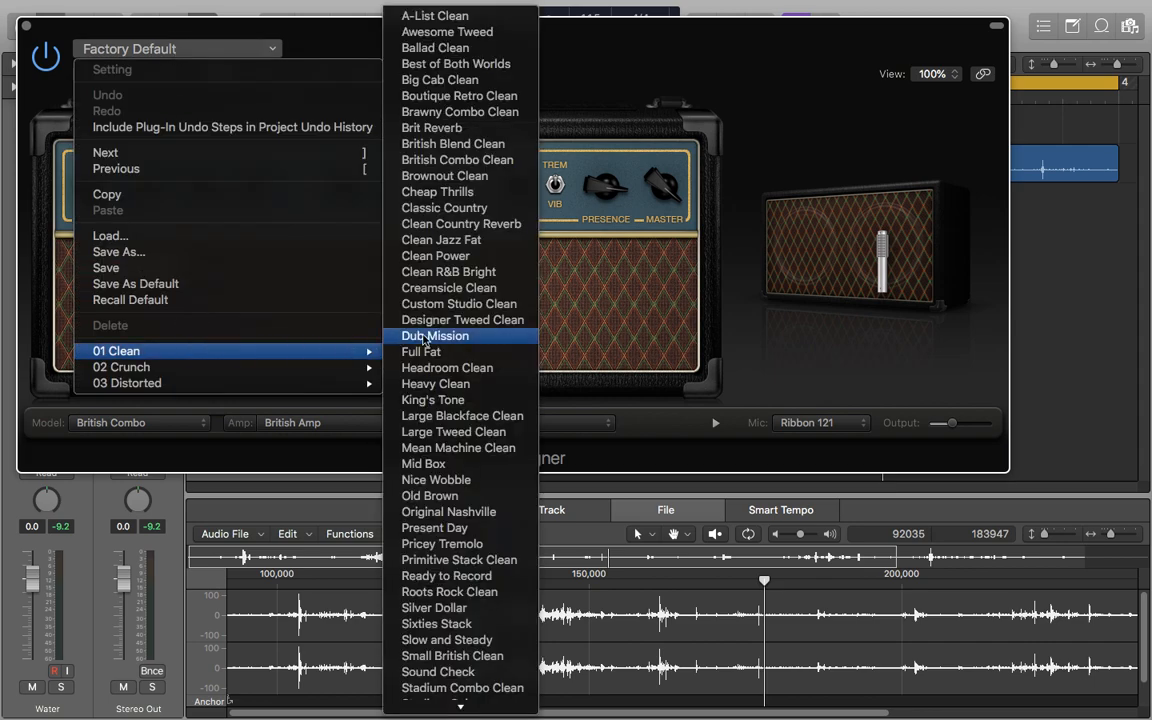
{"action": "left_click", "coordinate": [450, 224]}
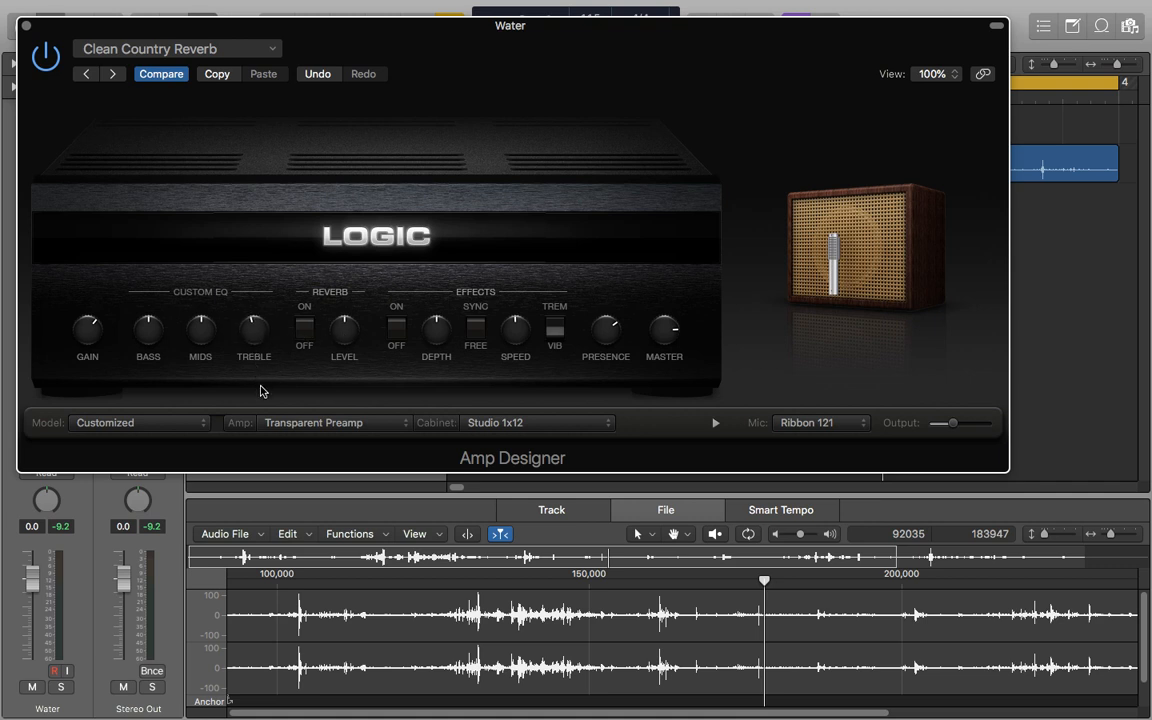
Move the amp's microphone closer to the speaker and slightly right of centre, comparing the loop with the amp bypassed and active
{"action": "mouse_move", "coordinate": [749, 328]}
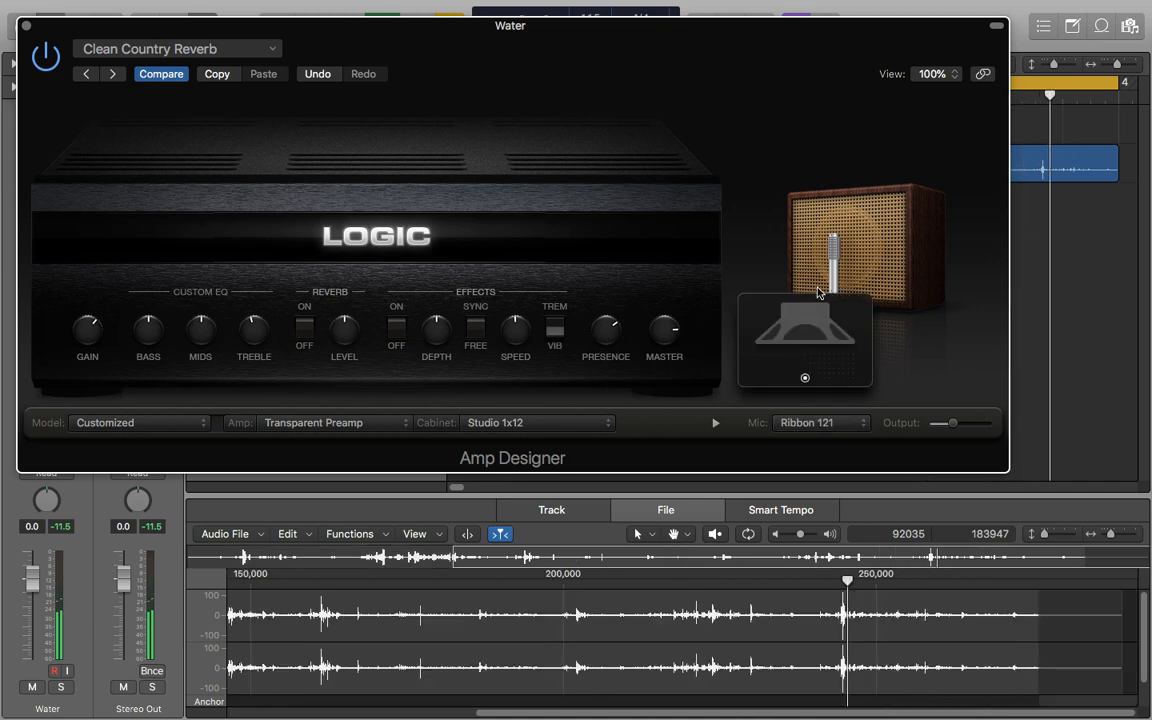
{"action": "left_click_drag", "start_coordinate": [806, 380], "coordinate": [827, 353]}
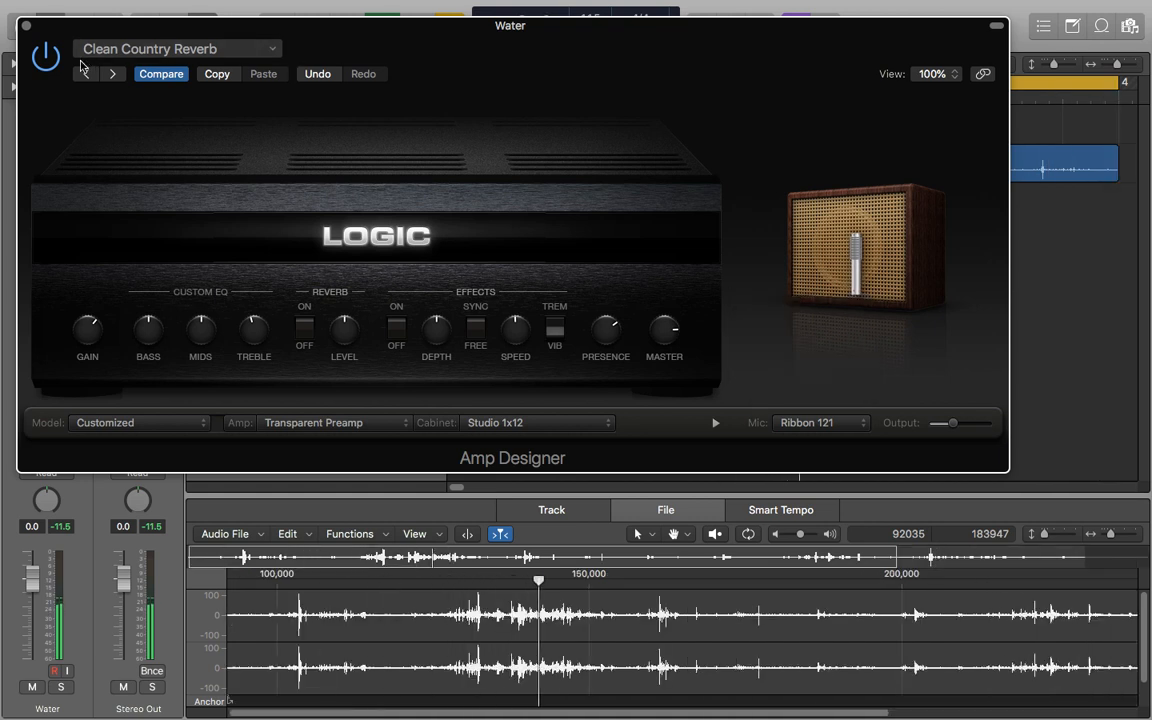
{"action": "left_click", "coordinate": [46, 62]}
{"action": "left_click", "coordinate": [46, 62]}
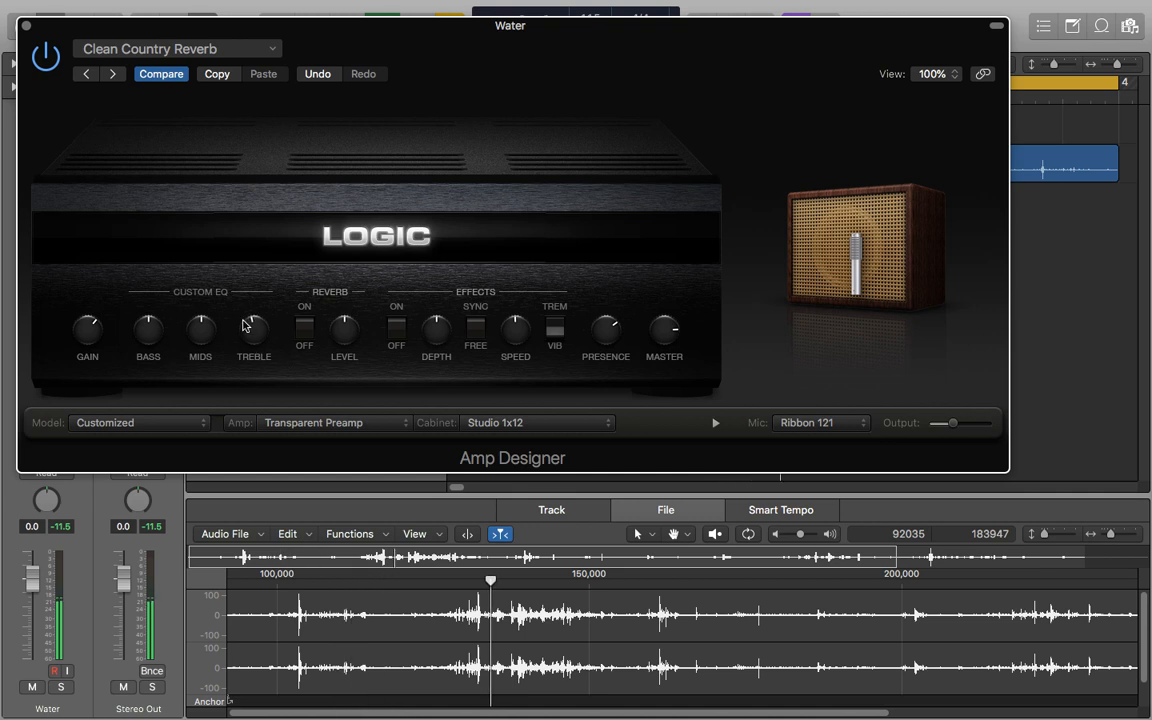
Raise the amp's Gain, Treble and Presence and lower its Bass and Mids while the loop plays, closing Amp Designer when done
{"action": "left_click_drag", "start_coordinate": [247, 304], "coordinate": [247, 291]}
{"action": "left_click_drag", "start_coordinate": [161, 329], "coordinate": [159, 391]}
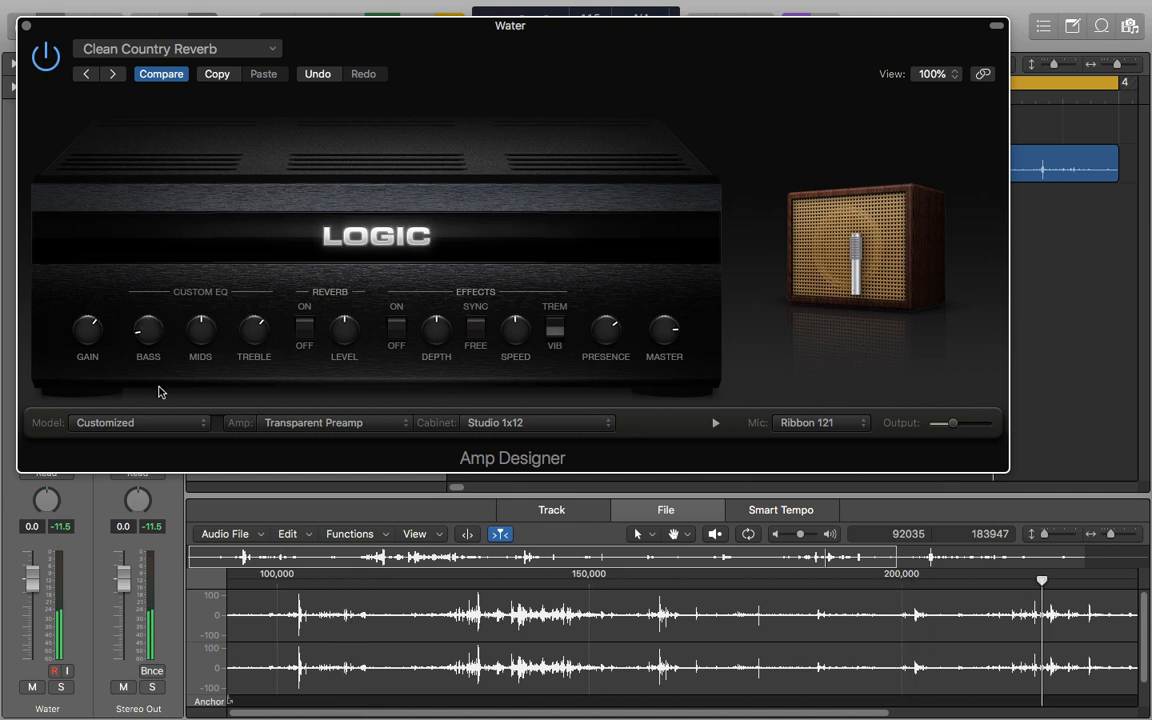
{"action": "left_click_drag", "start_coordinate": [202, 325], "coordinate": [200, 350]}
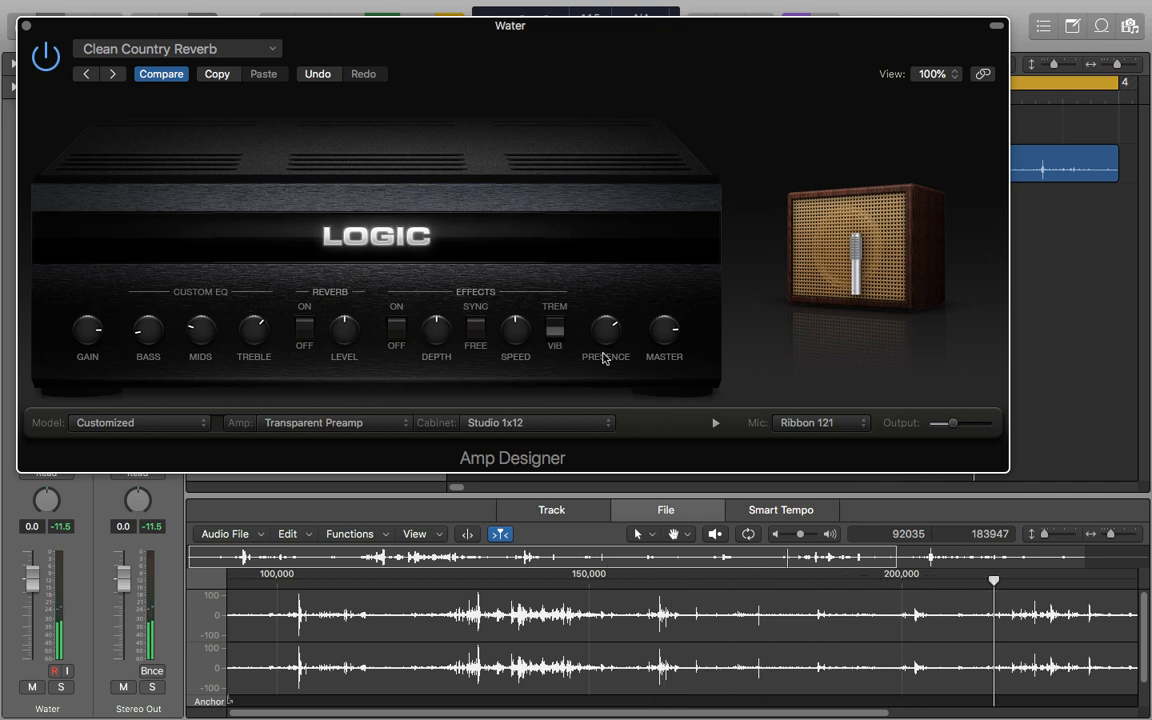
{"action": "left_click_drag", "start_coordinate": [613, 343], "coordinate": [609, 301]}
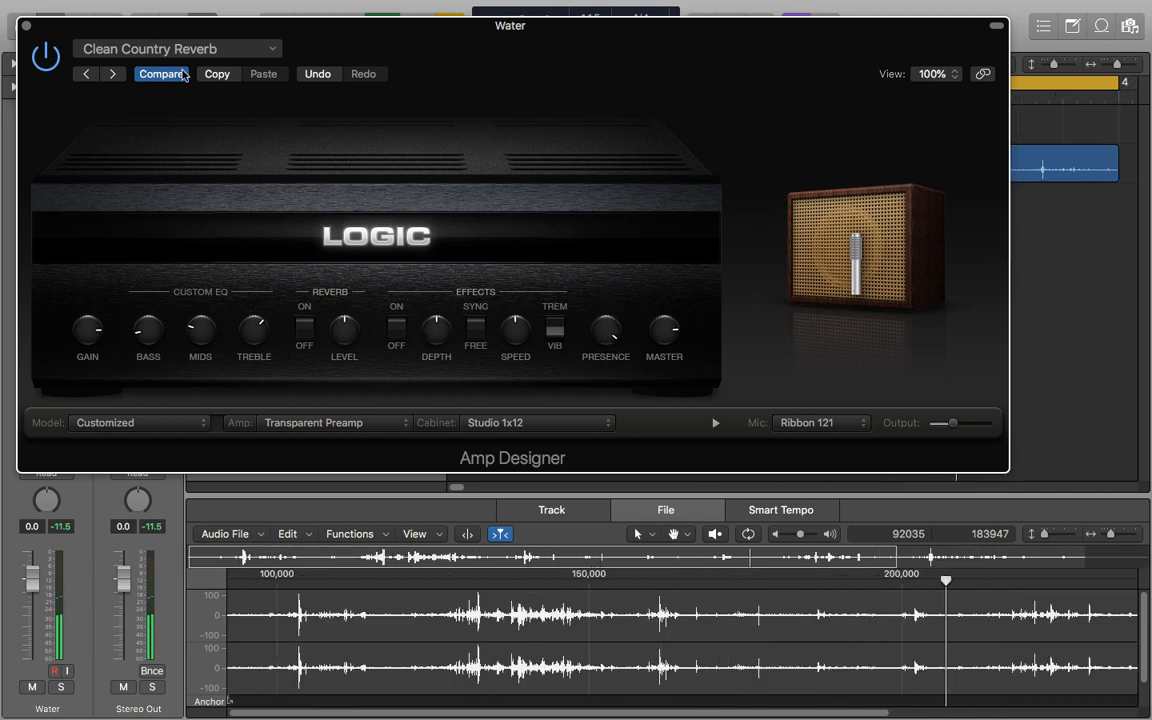
{"action": "left_click", "coordinate": [27, 26]}
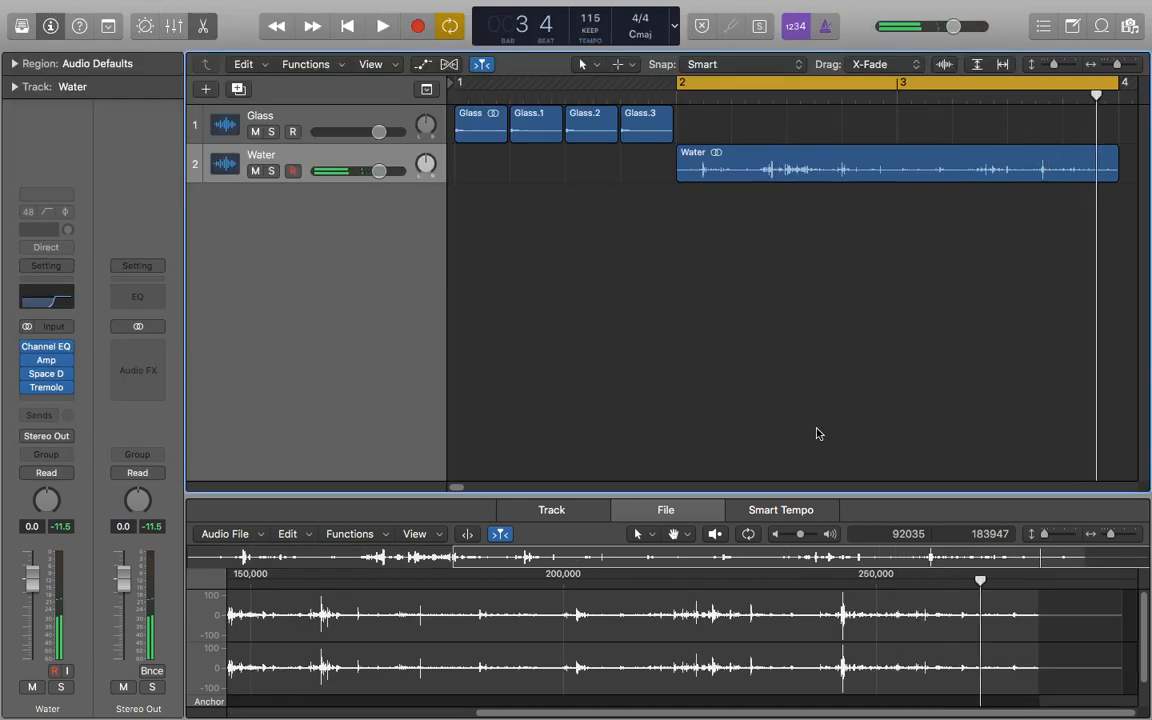